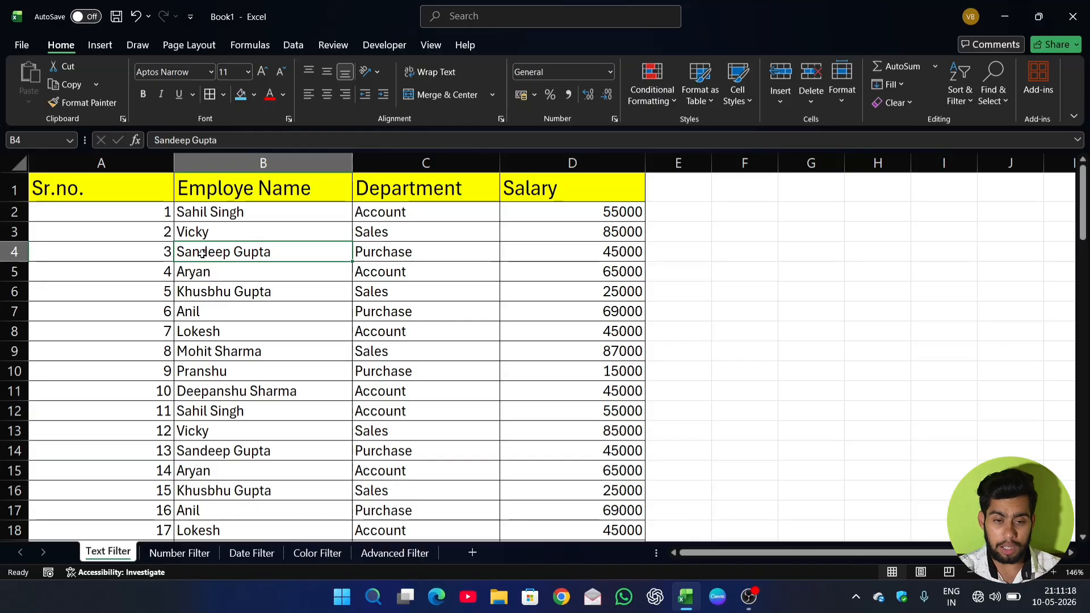
Turn on filtering for the header row of the employee table on the Text Filter sheet.
{"action": "left_click", "coordinate": [235, 274]}
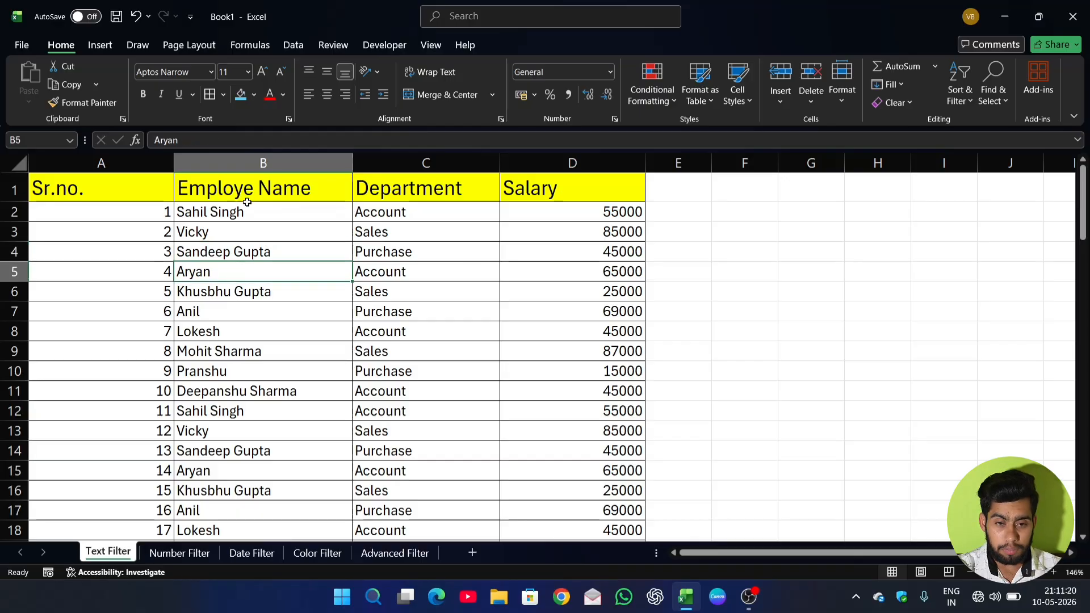
{"action": "left_click", "coordinate": [244, 227]}
{"action": "left_click", "coordinate": [193, 250]}
{"action": "left_click", "coordinate": [143, 266]}
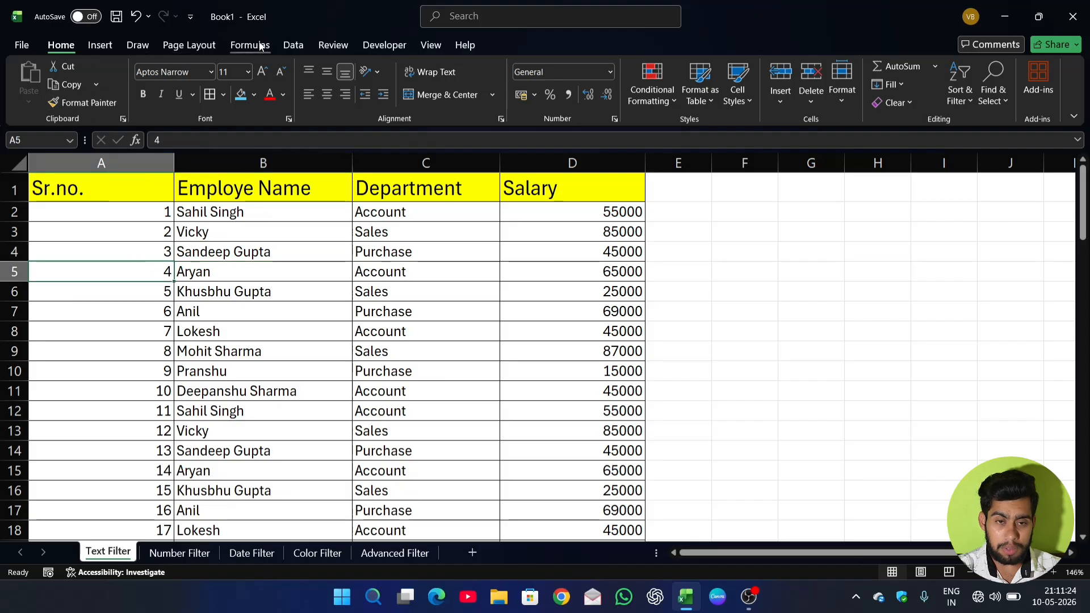
{"action": "left_click", "coordinate": [293, 45]}
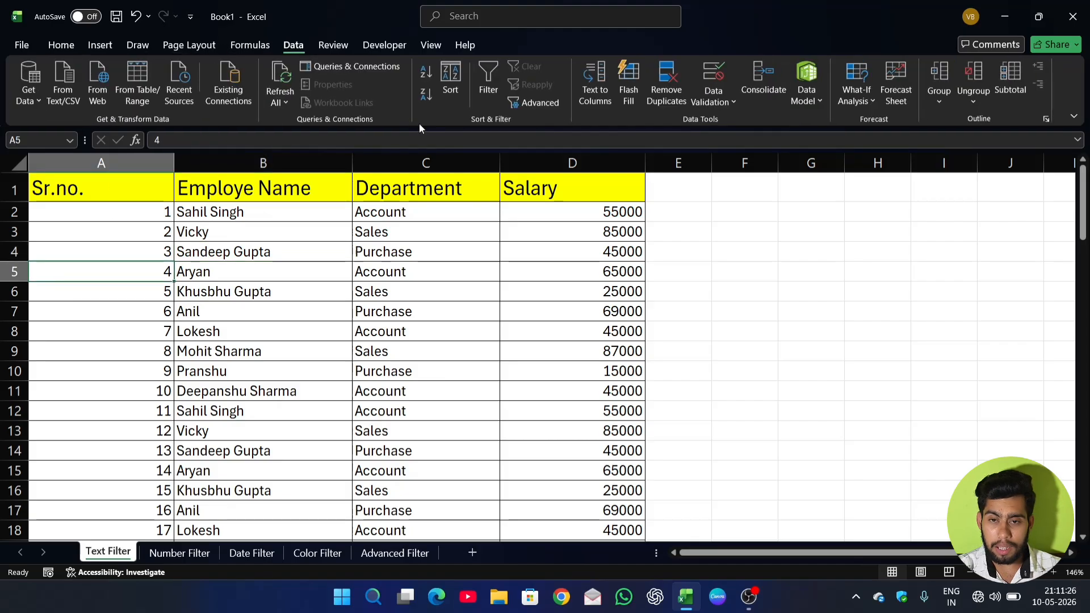
{"action": "left_click", "coordinate": [495, 89]}
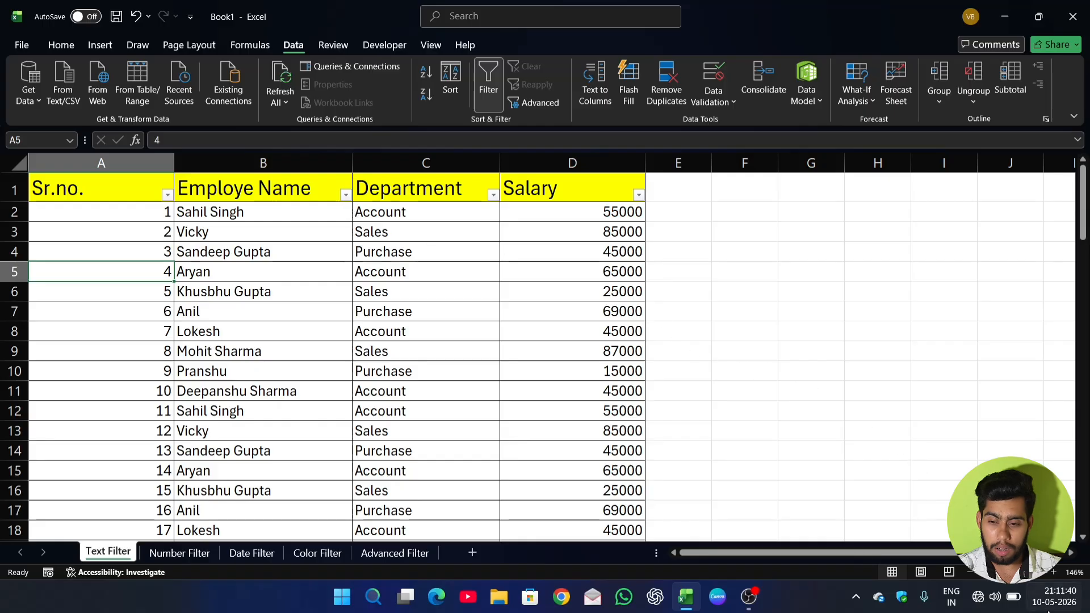
Remove the filter from the employee table's header row and apply it again.
{"action": "scroll", "coordinate": [354, 216], "scroll_direction": "up", "scroll_amount": 5}
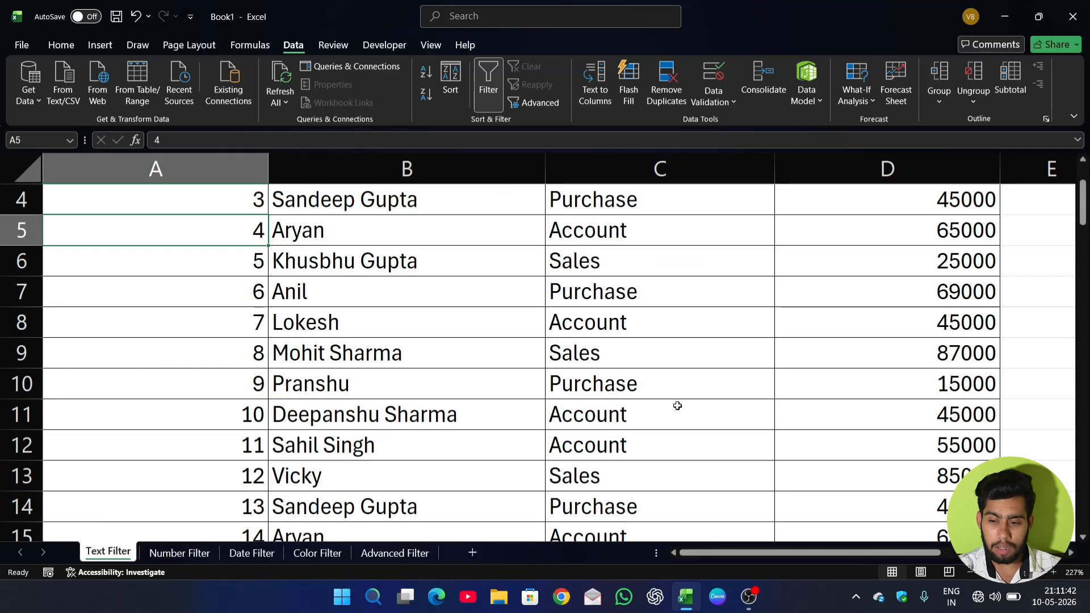
{"action": "scroll", "coordinate": [676, 406], "scroll_direction": "up", "scroll_amount": 1}
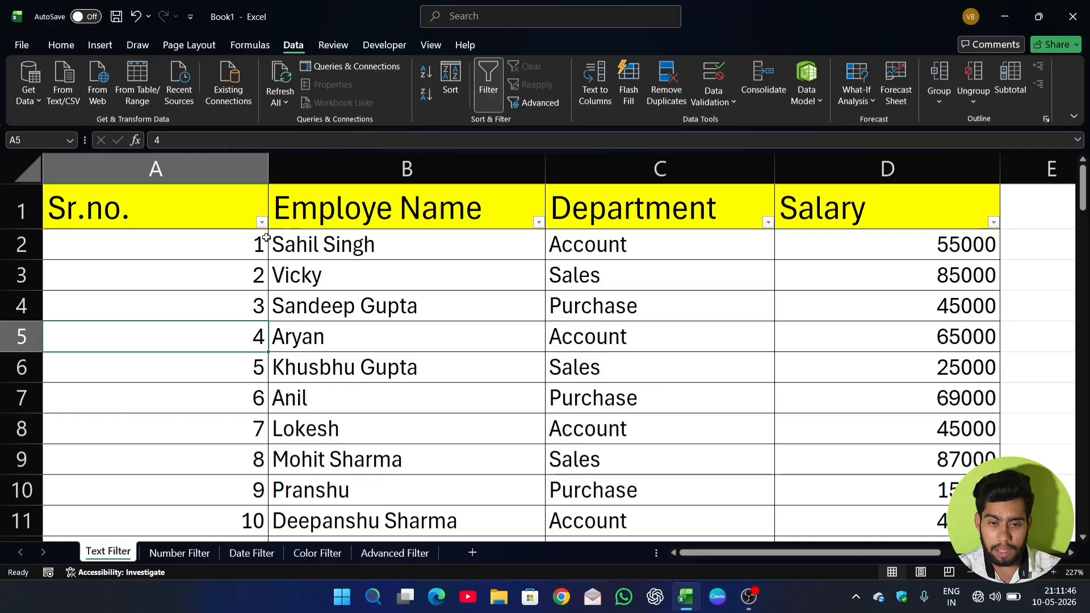
{"action": "scroll", "coordinate": [394, 260], "scroll_direction": "down", "scroll_amount": 4}
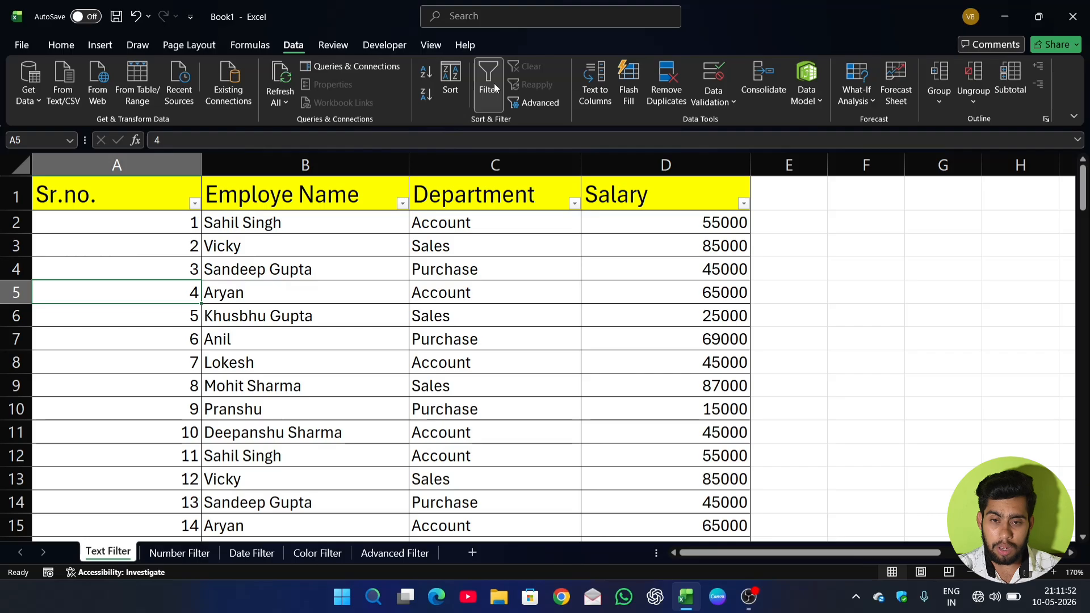
{"action": "left_click", "coordinate": [494, 83]}
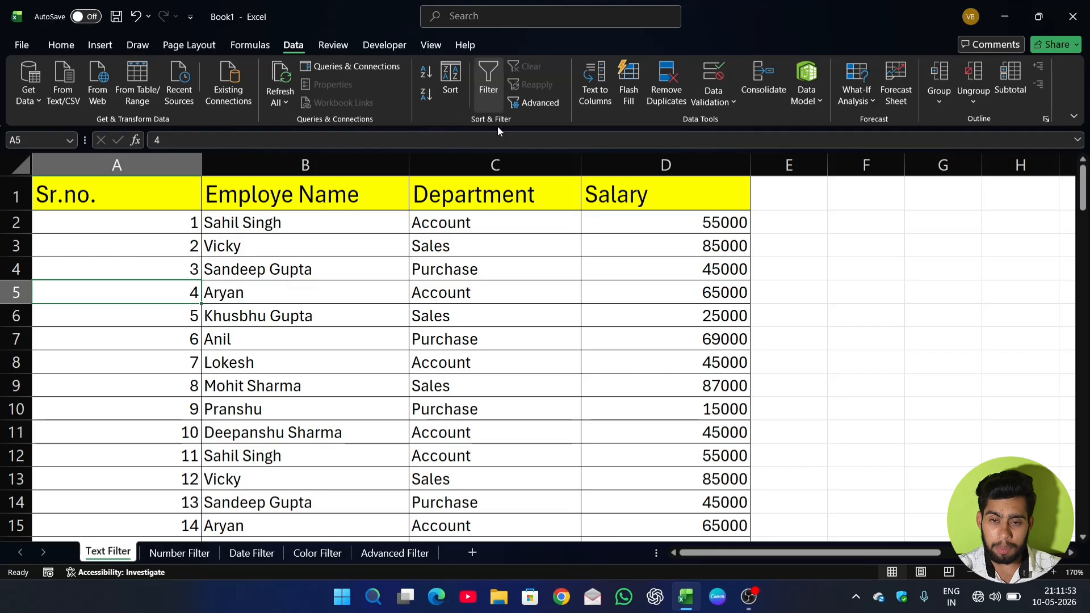
{"action": "left_click", "coordinate": [491, 91]}
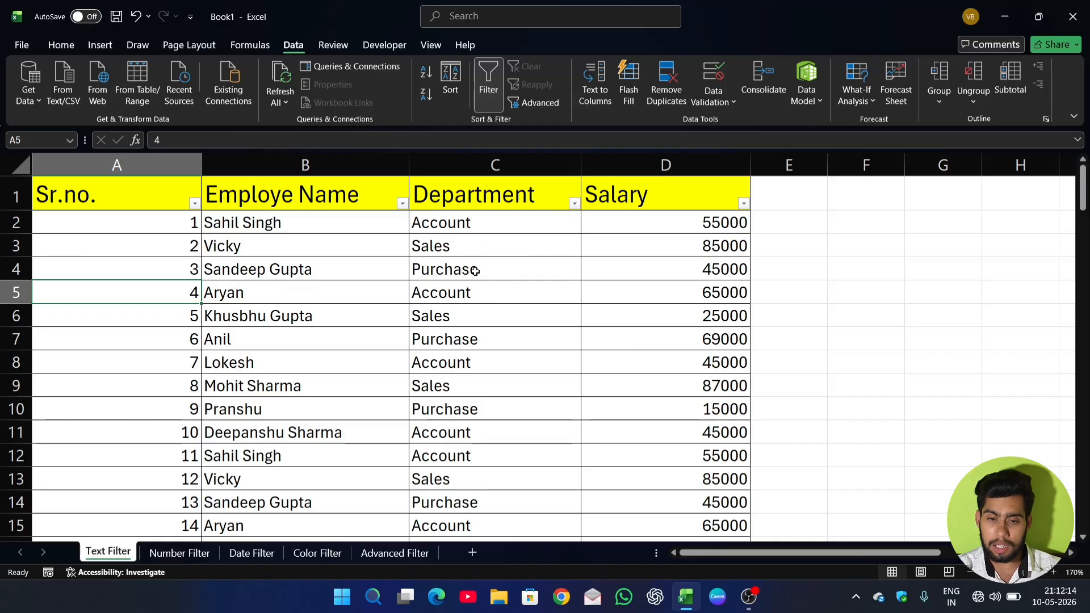
Filter the Department column to show only the Account rows.
{"action": "left_click", "coordinate": [574, 204]}
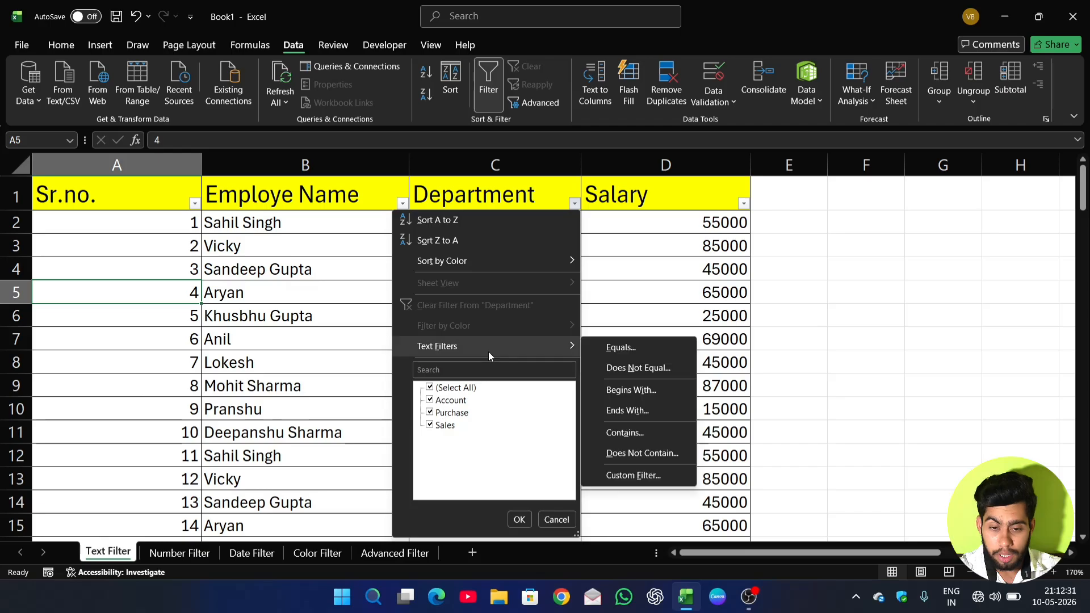
{"action": "left_click", "coordinate": [430, 389]}
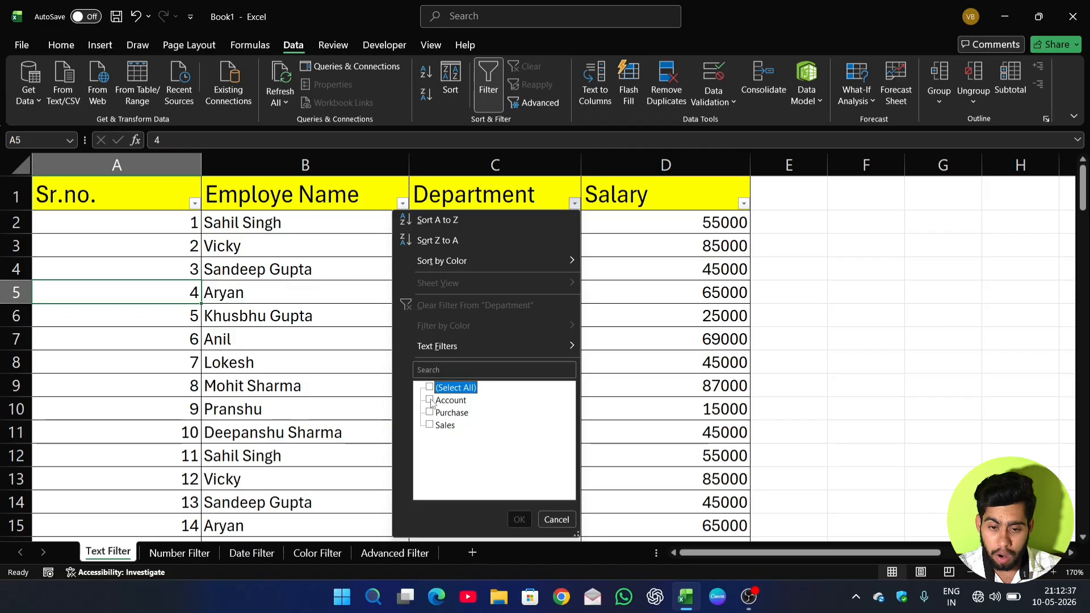
{"action": "left_click", "coordinate": [430, 400]}
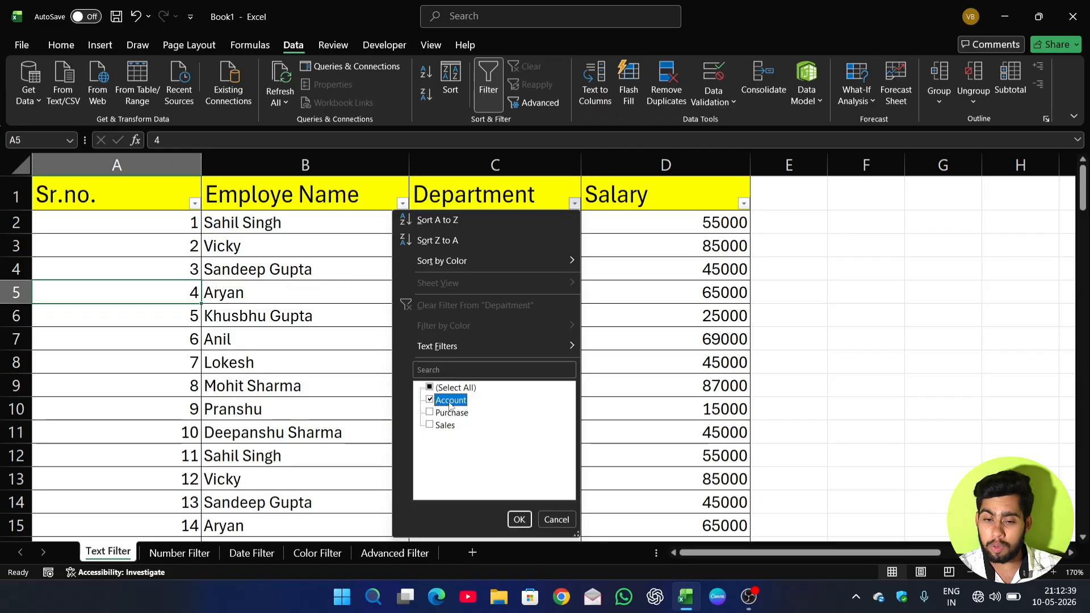
{"action": "left_click", "coordinate": [519, 520]}
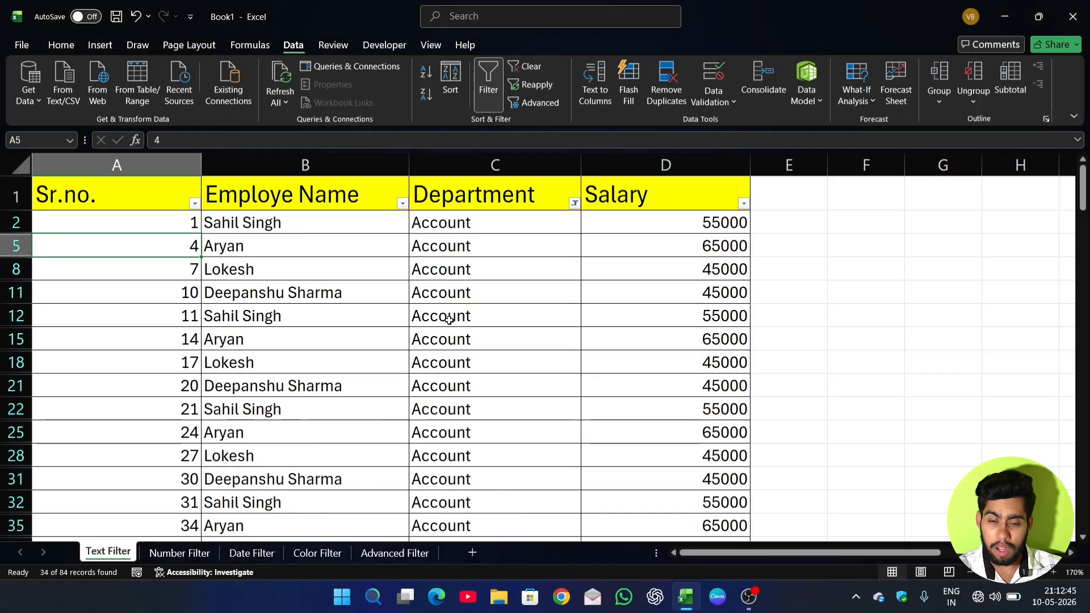
Look through the filtered Account rows and clear the filter from the Department column.
{"action": "scroll", "coordinate": [448, 318], "scroll_direction": "down", "scroll_amount": 5}
{"action": "scroll", "coordinate": [449, 319], "scroll_direction": "down", "scroll_amount": 3}
{"action": "scroll", "coordinate": [448, 320], "scroll_direction": "up", "scroll_amount": 8}
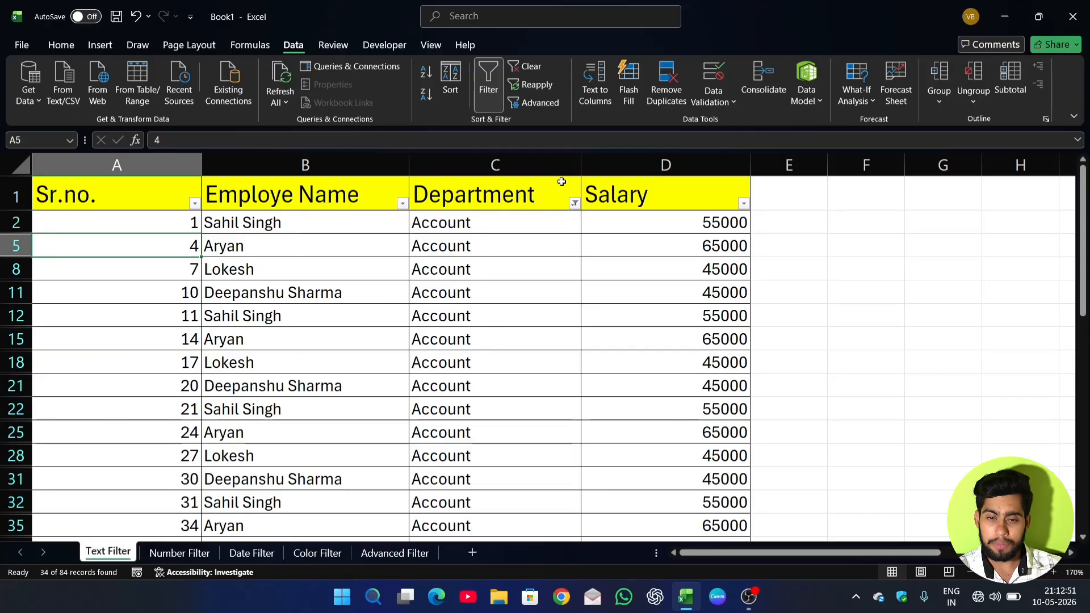
{"action": "left_click", "coordinate": [575, 205]}
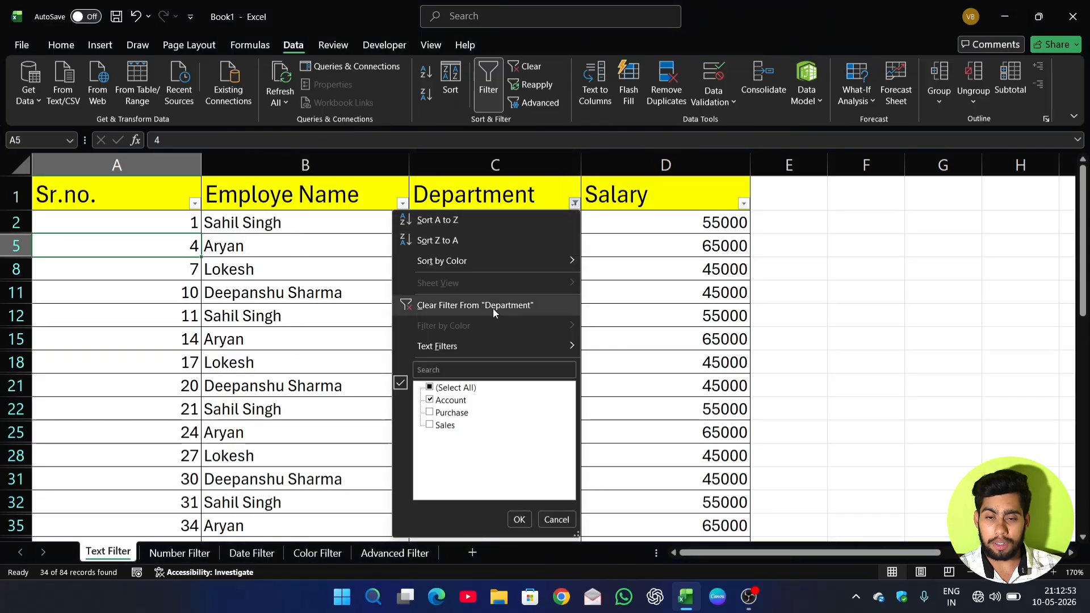
{"action": "left_click", "coordinate": [485, 304]}
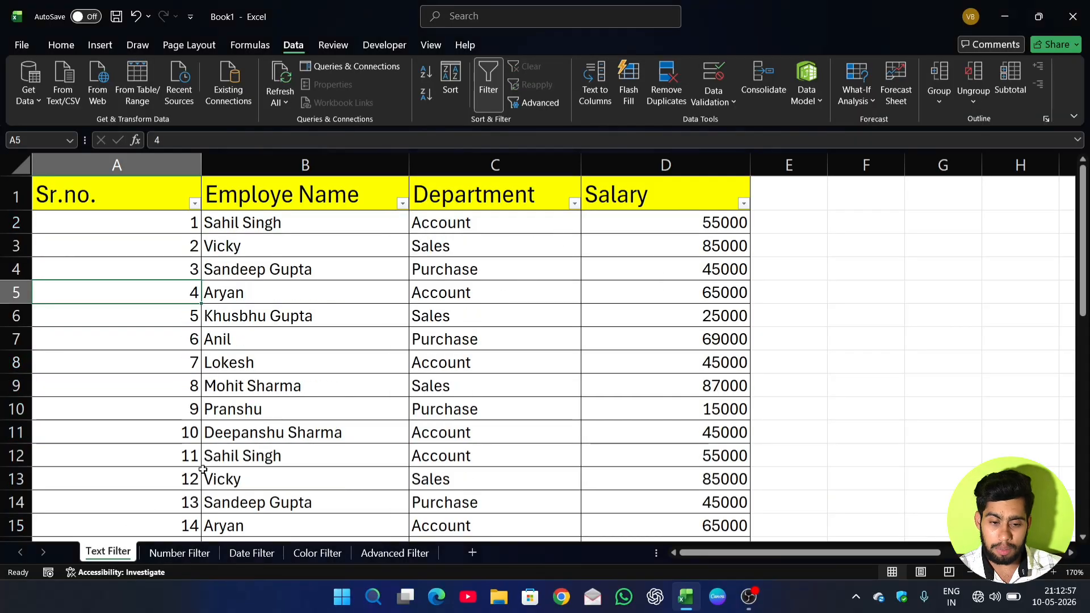
Review the text filter conditions available for the Department column without applying one.
{"action": "left_click", "coordinate": [575, 204]}
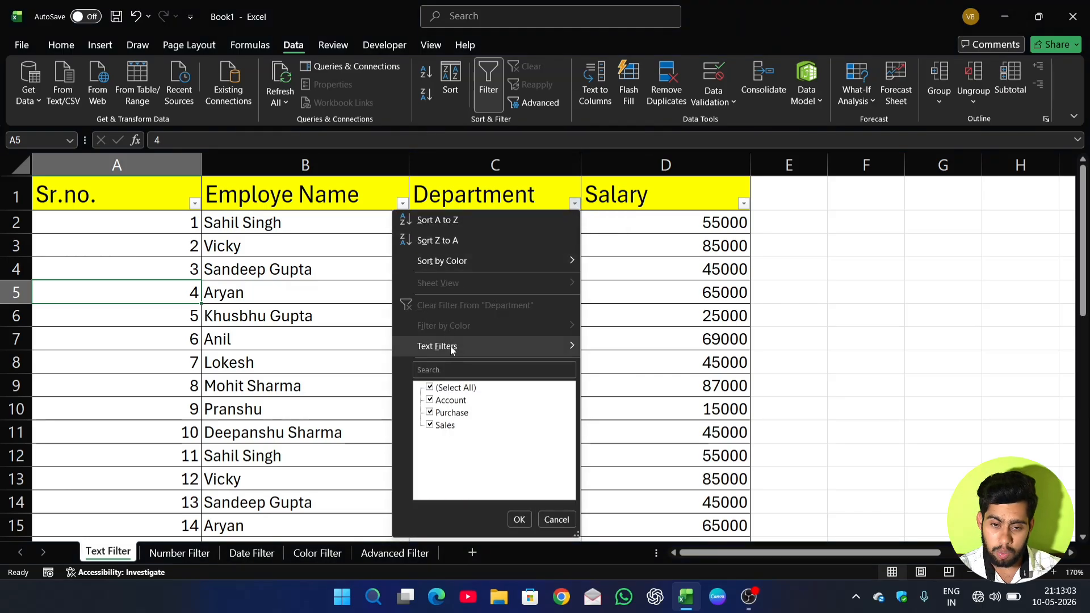
{"action": "mouse_move", "coordinate": [451, 347]}
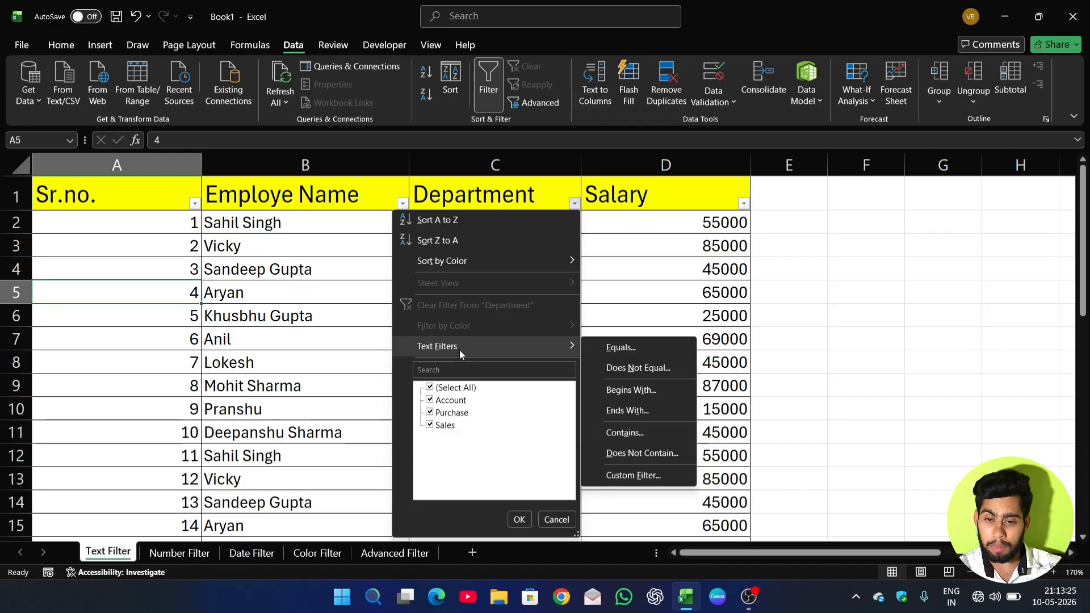
{"action": "left_click", "coordinate": [557, 520]}
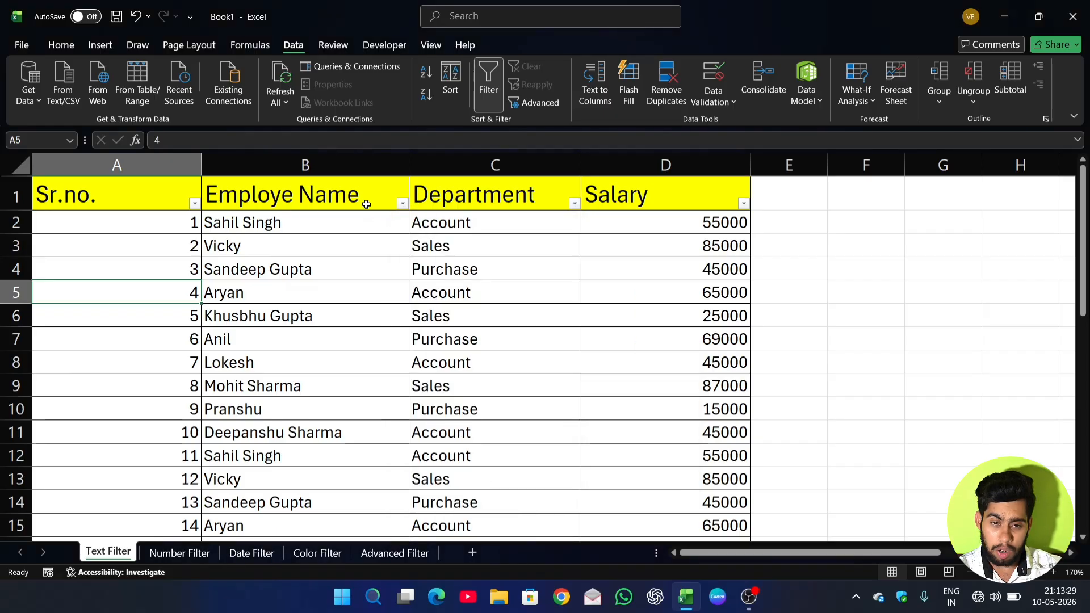
Apply an Equals text filter to the Employe Name column using one employee's first name.
{"action": "left_click", "coordinate": [404, 204]}
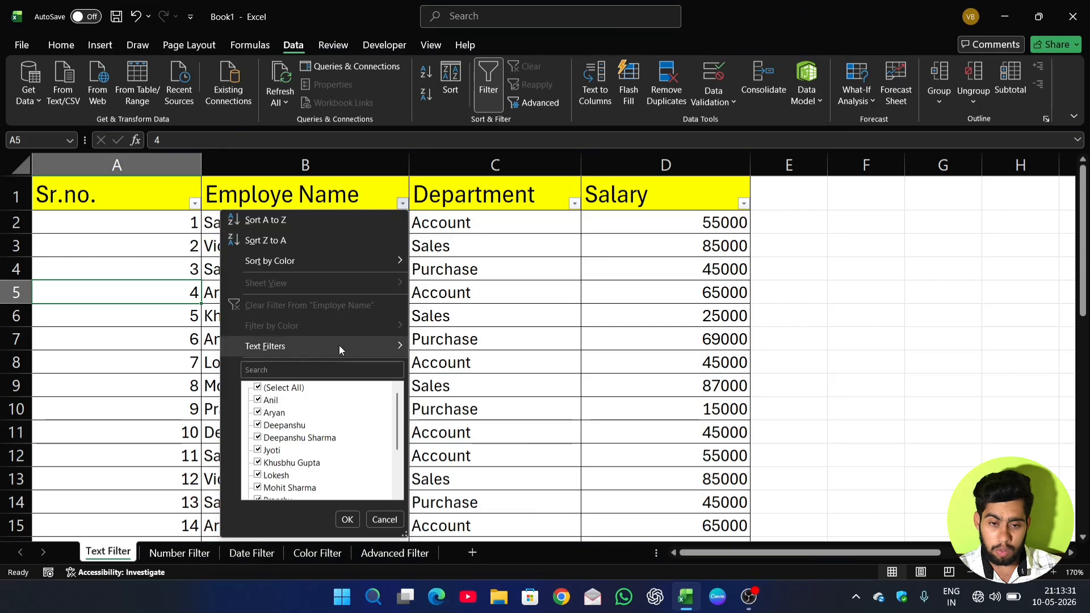
{"action": "mouse_move", "coordinate": [339, 345]}
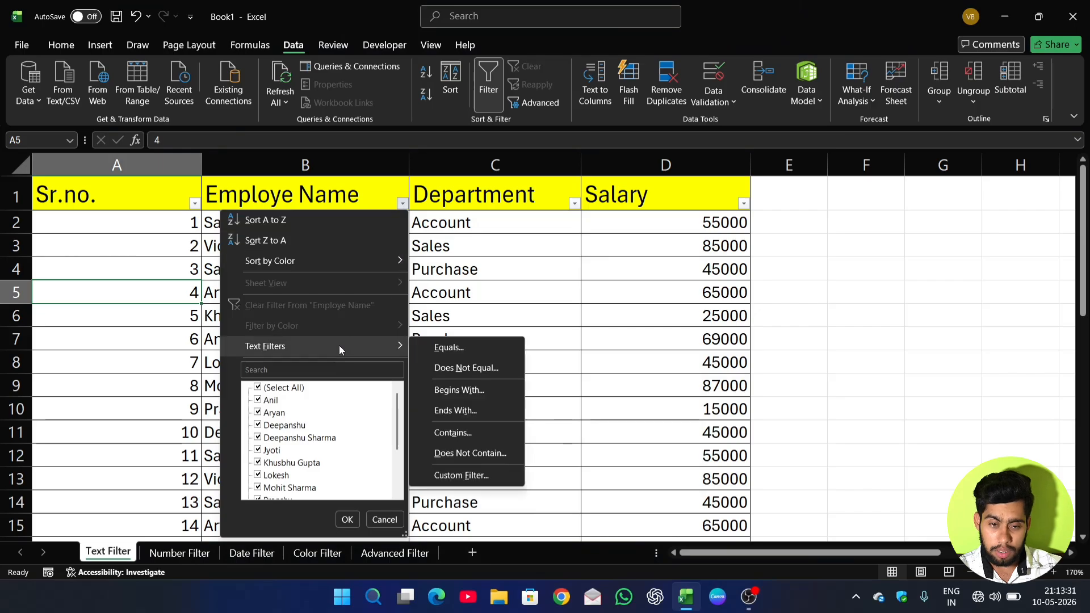
{"action": "left_click", "coordinate": [445, 347]}
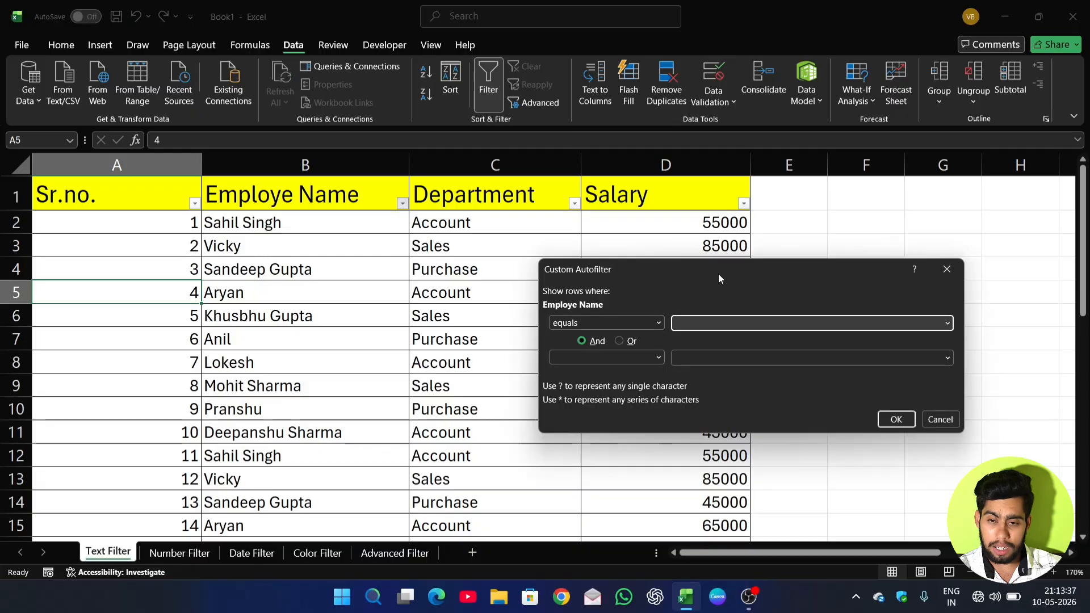
{"action": "left_click_drag", "start_coordinate": [718, 274], "coordinate": [671, 237]}
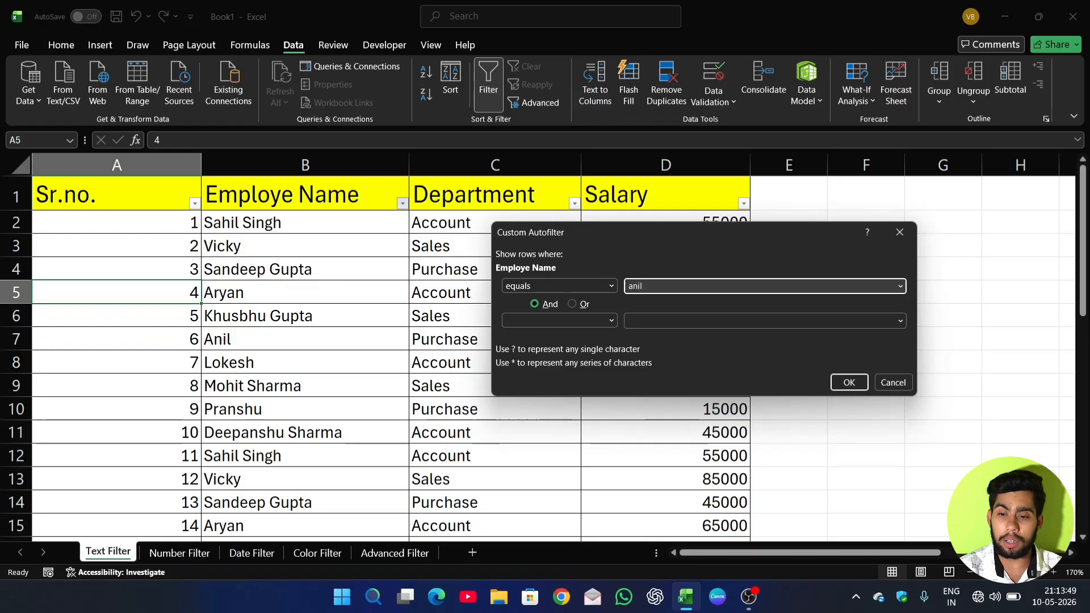
{"action": "left_click", "coordinate": [849, 382]}
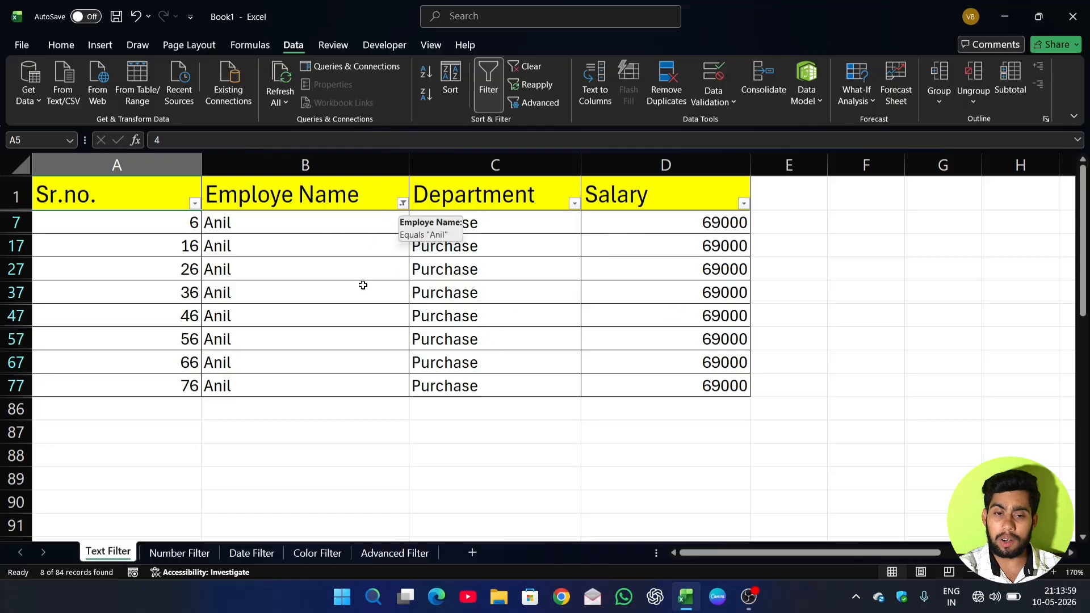
Clear the Employe Name filter and apply a Does Not Equal text filter with the same employee's first name.
{"action": "left_click", "coordinate": [403, 204]}
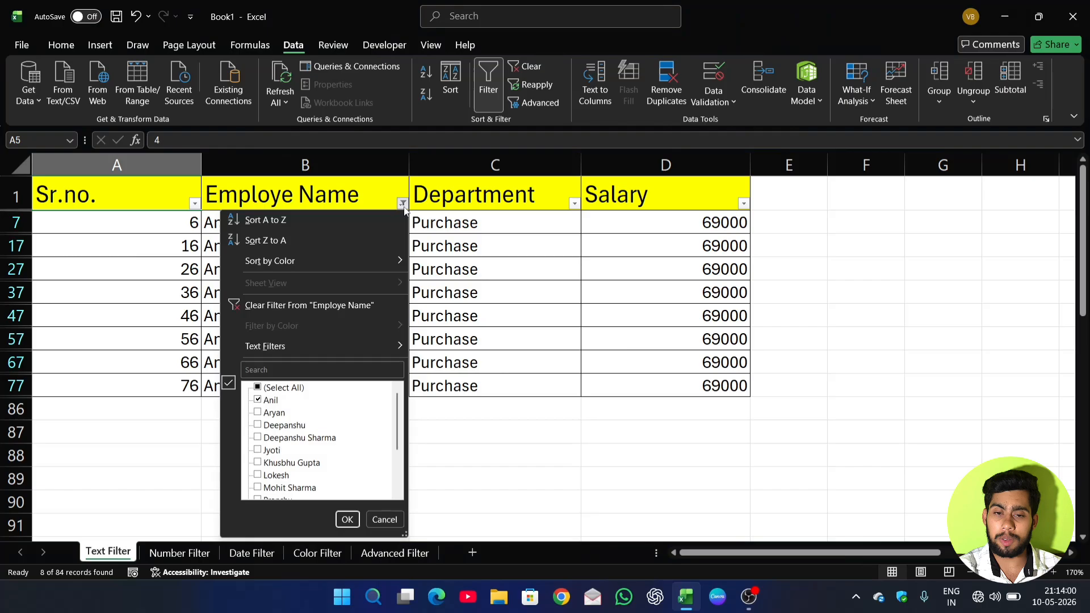
{"action": "left_click", "coordinate": [315, 301]}
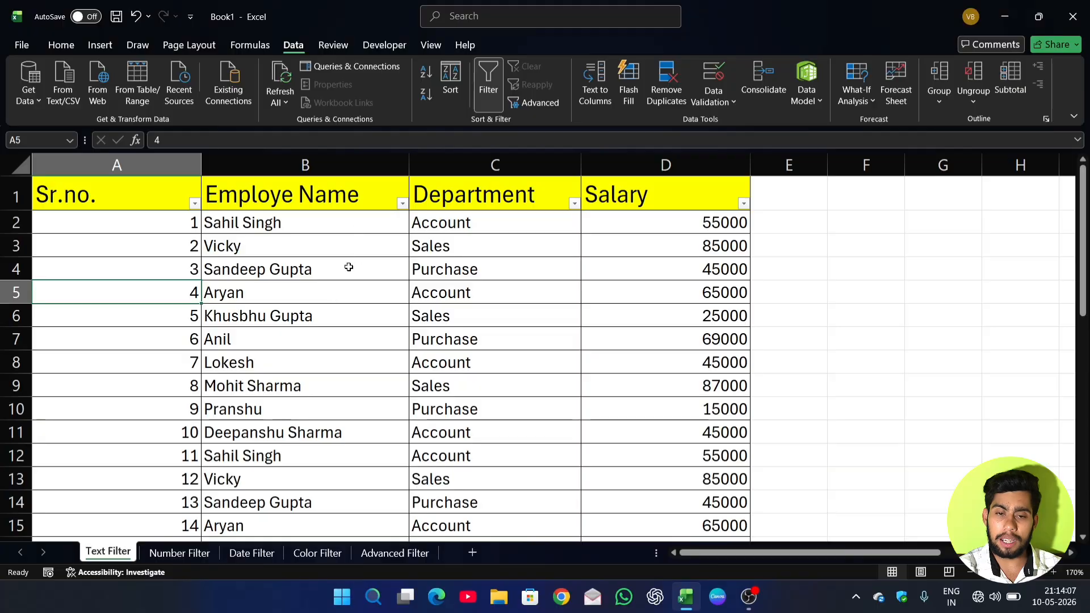
{"action": "left_click", "coordinate": [404, 204]}
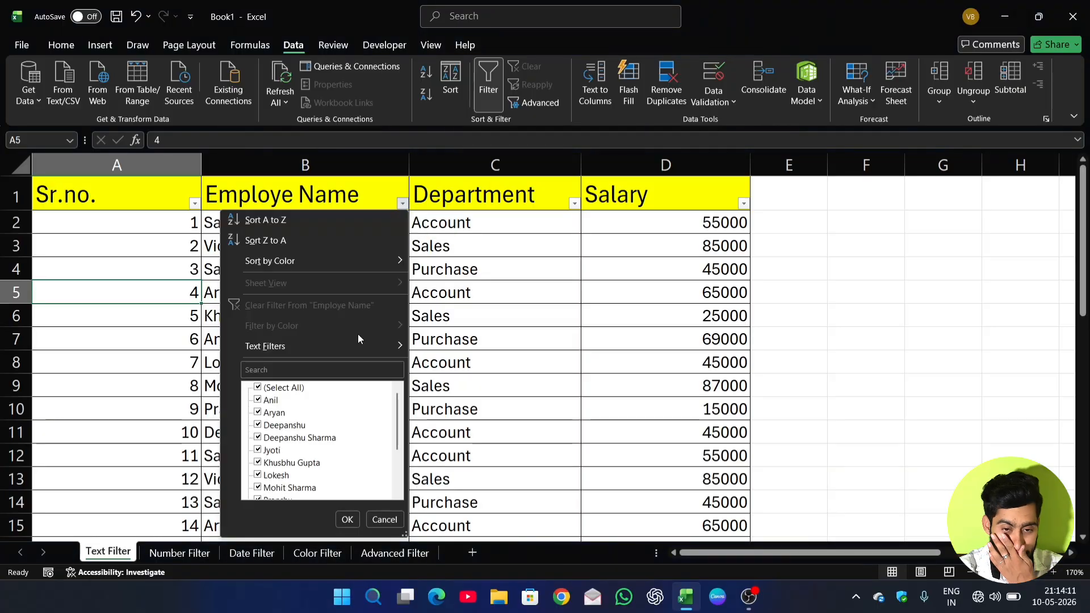
{"action": "mouse_move", "coordinate": [356, 340]}
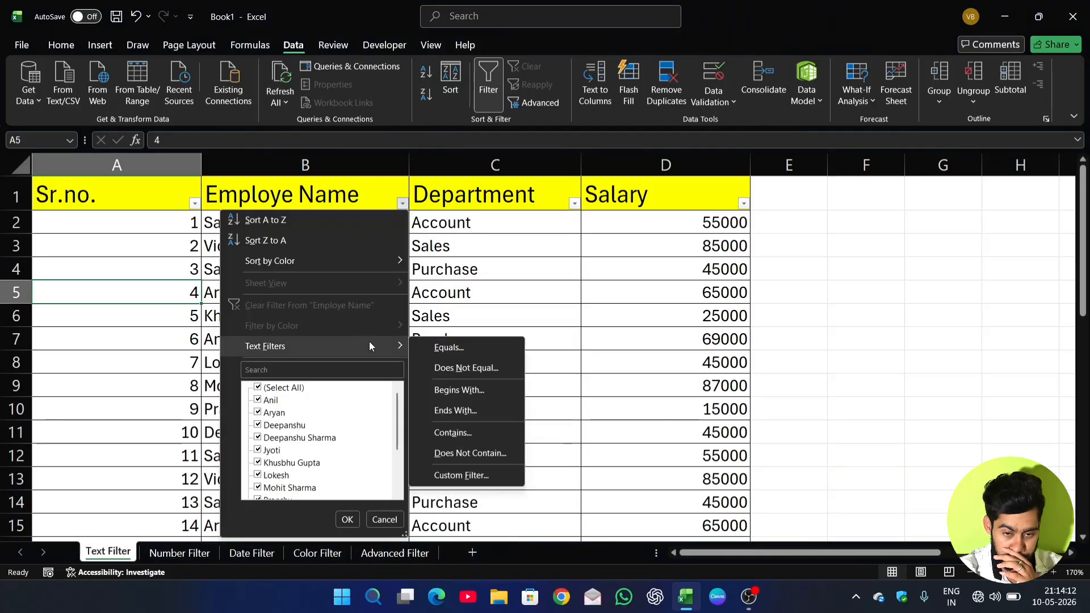
{"action": "left_click", "coordinate": [453, 369]}
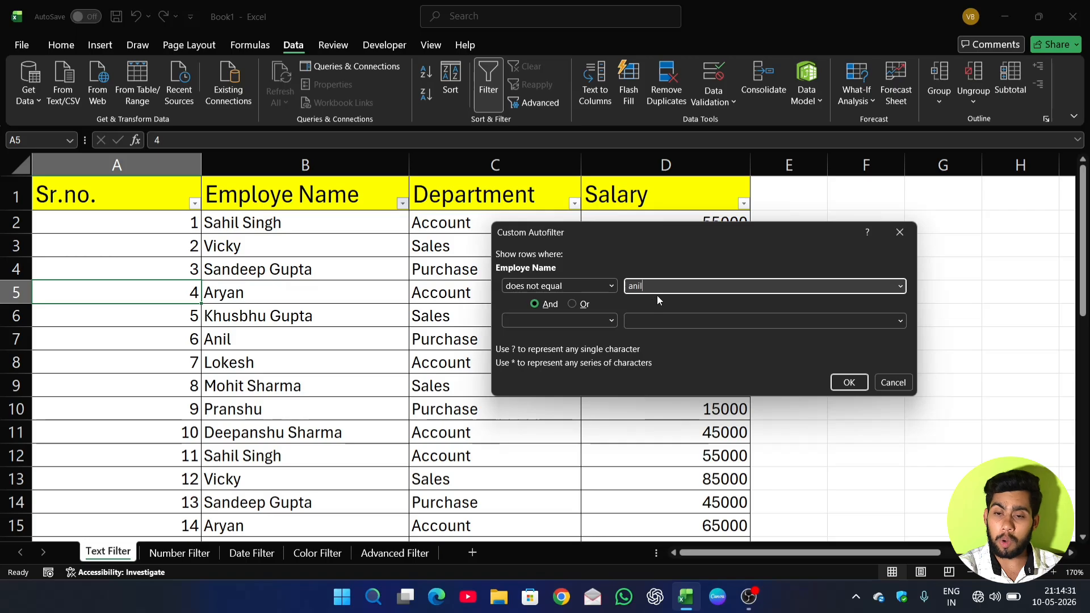
{"action": "left_click", "coordinate": [849, 383]}
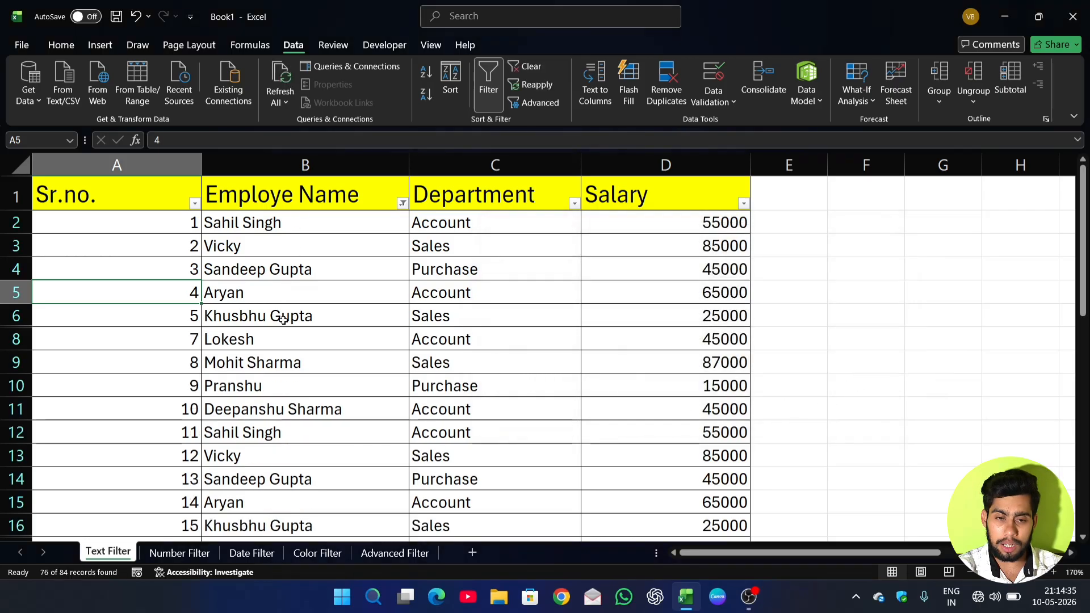
Look through the rows that exclude that employee and clear the filter from the Employe Name column.
{"action": "scroll", "coordinate": [284, 341], "scroll_direction": "down", "scroll_amount": 5}
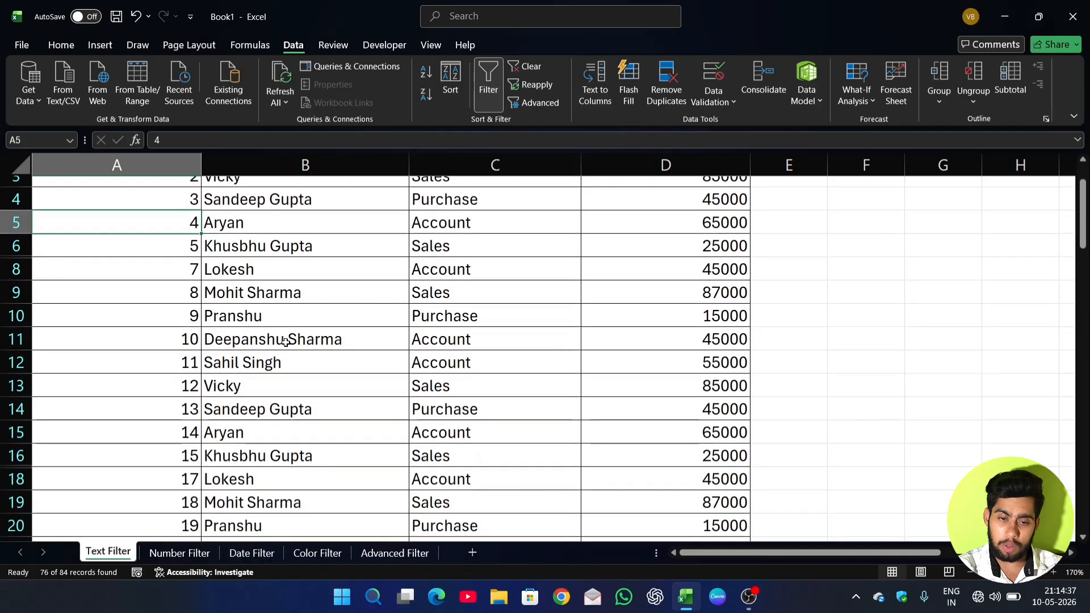
{"action": "scroll", "coordinate": [285, 341], "scroll_direction": "up", "scroll_amount": 6}
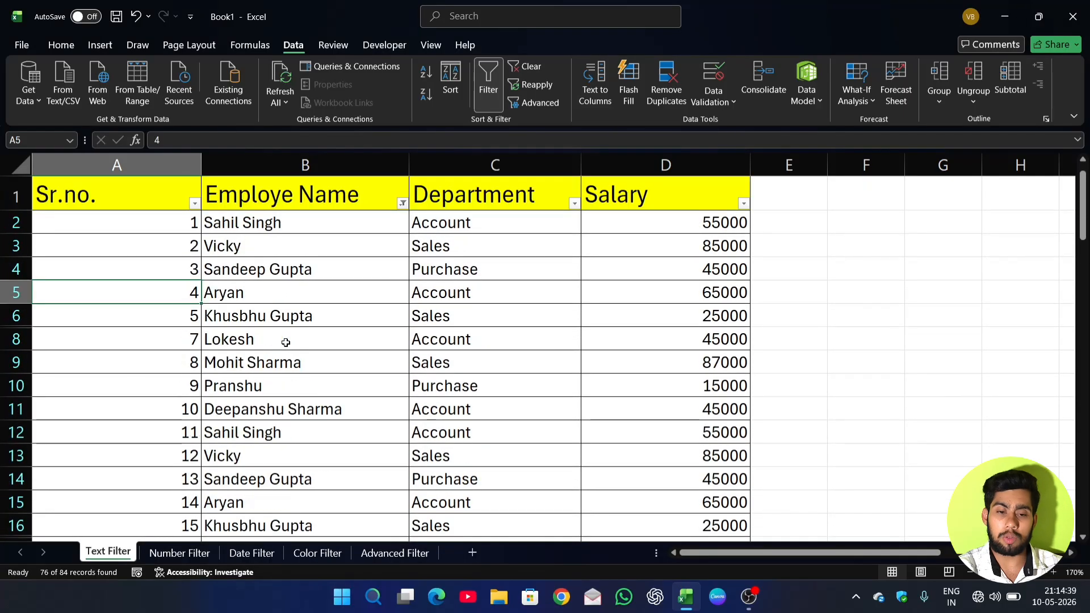
{"action": "left_click", "coordinate": [403, 203]}
{"action": "left_click", "coordinate": [335, 304]}
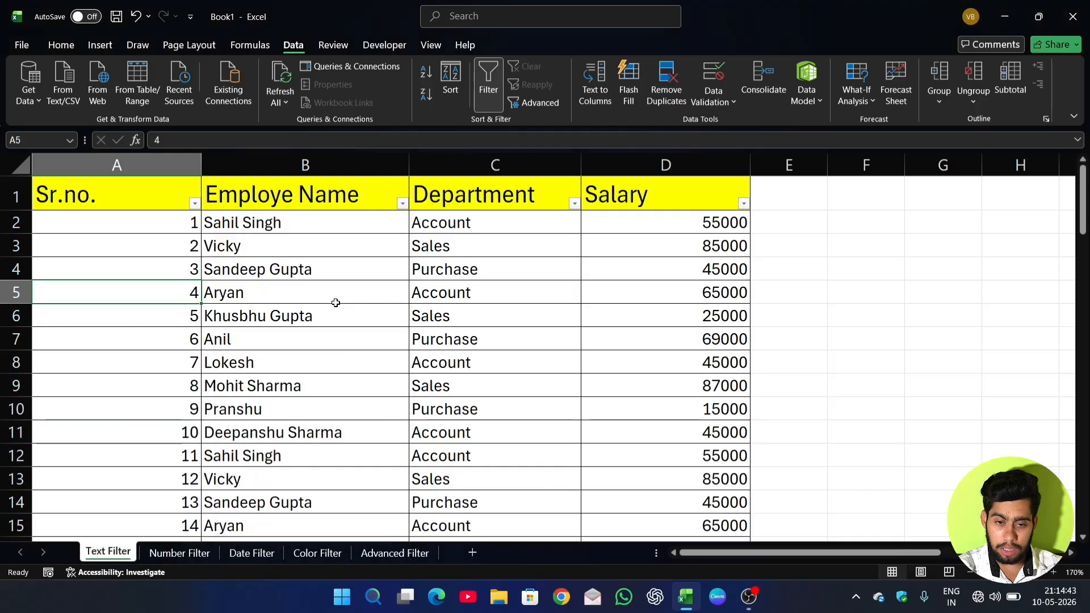
Apply a Begins With text filter to the Employe Name column using the letter "s" and look over the filtered rows.
{"action": "left_click", "coordinate": [403, 203]}
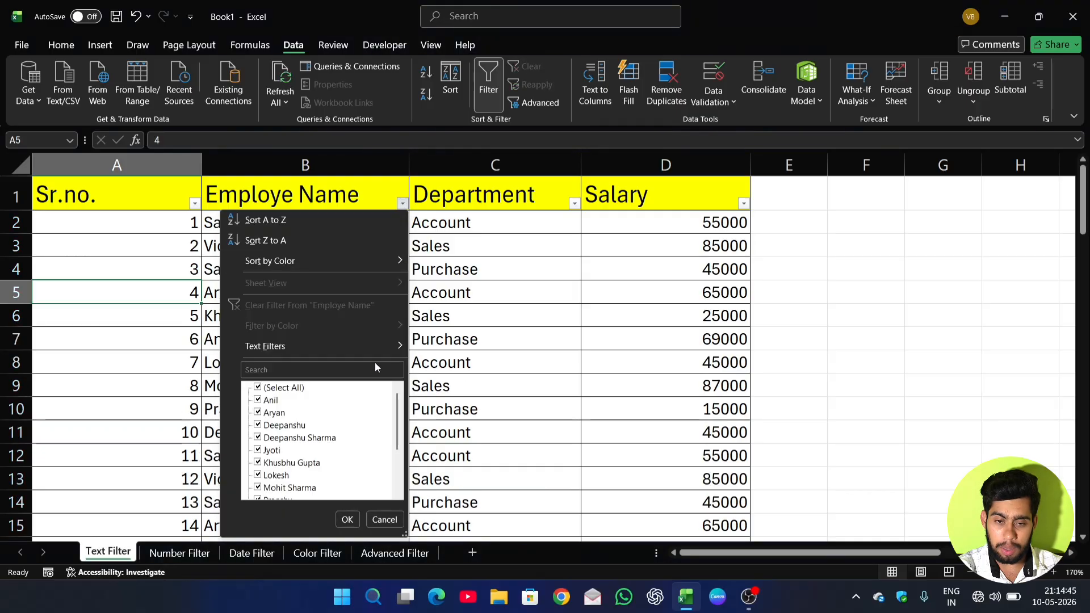
{"action": "mouse_move", "coordinate": [379, 348]}
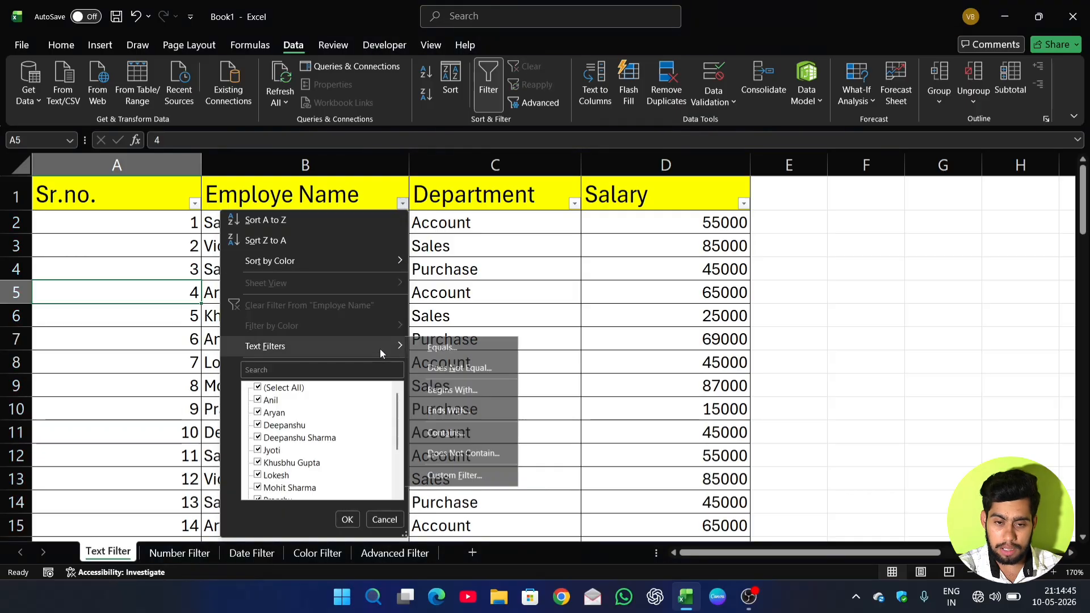
{"action": "left_click", "coordinate": [445, 394]}
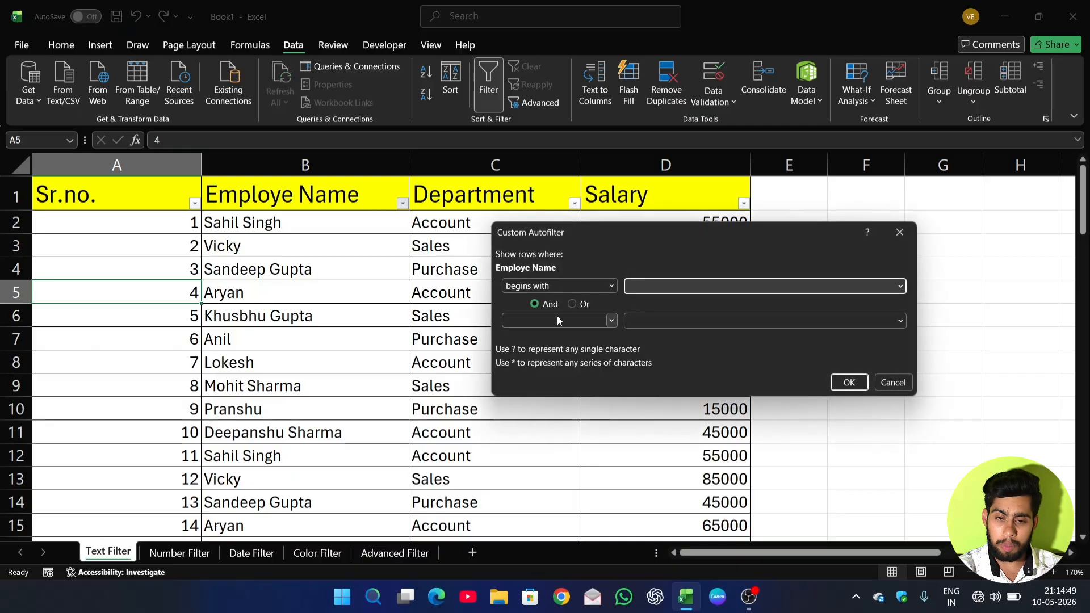
{"action": "left_click_drag", "start_coordinate": [704, 240], "coordinate": [716, 240]}
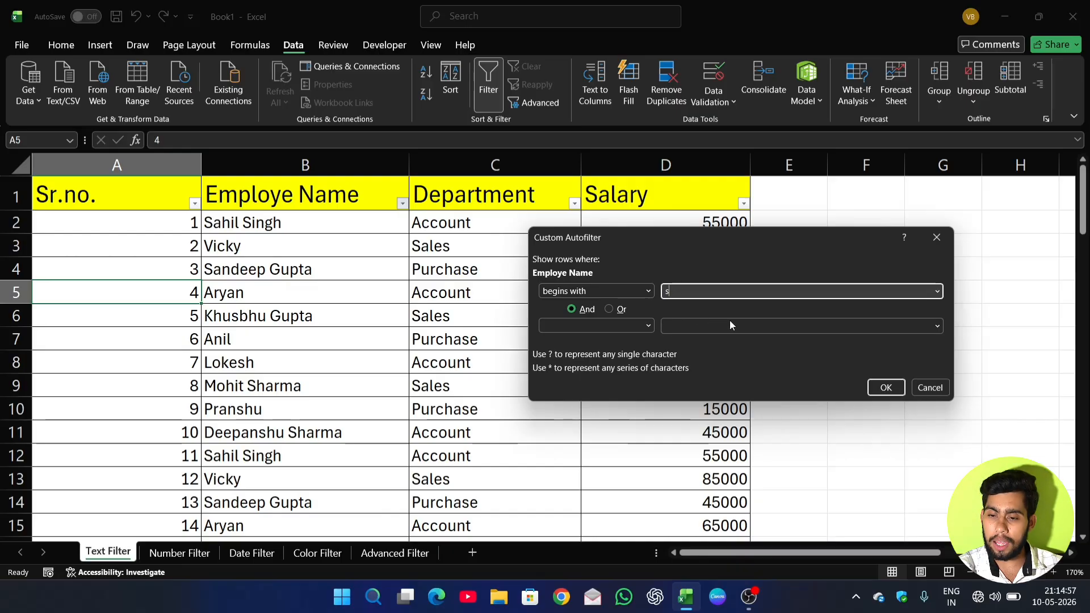
{"action": "left_click", "coordinate": [886, 387]}
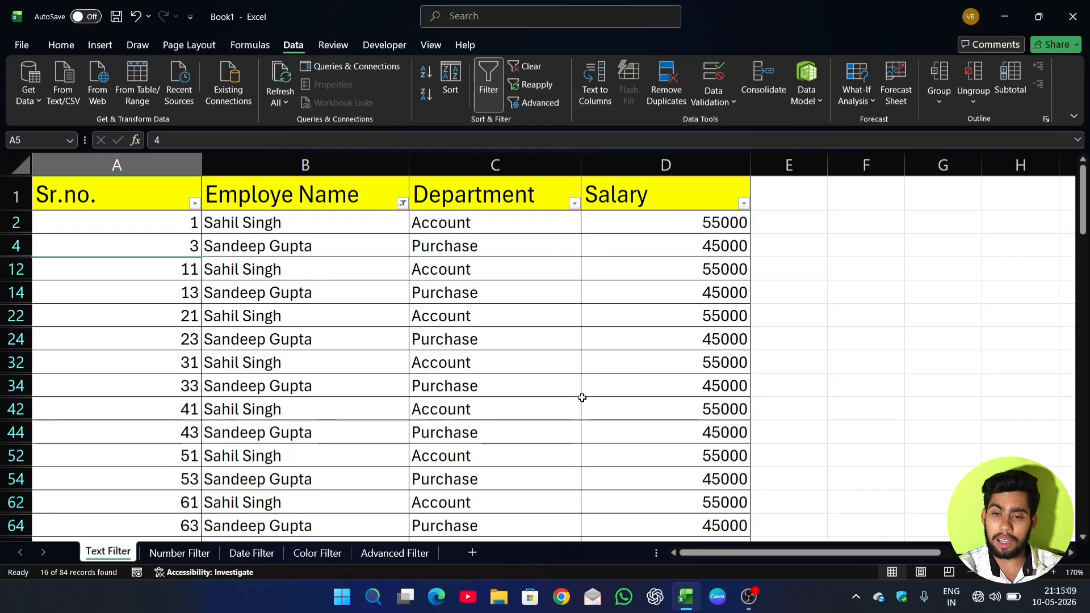
{"action": "scroll", "coordinate": [518, 367], "scroll_direction": "down", "scroll_amount": 3}
{"action": "scroll", "coordinate": [518, 368], "scroll_direction": "up", "scroll_amount": 3}
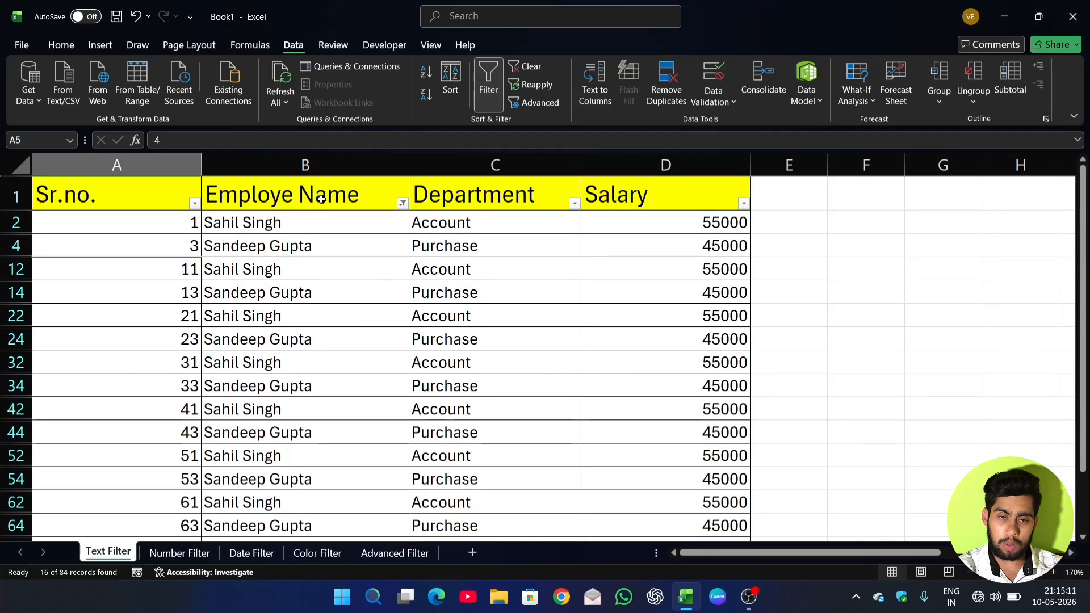
Clear the Employe Name filter and apply an Ends With text filter using the letter "a".
{"action": "left_click", "coordinate": [402, 203]}
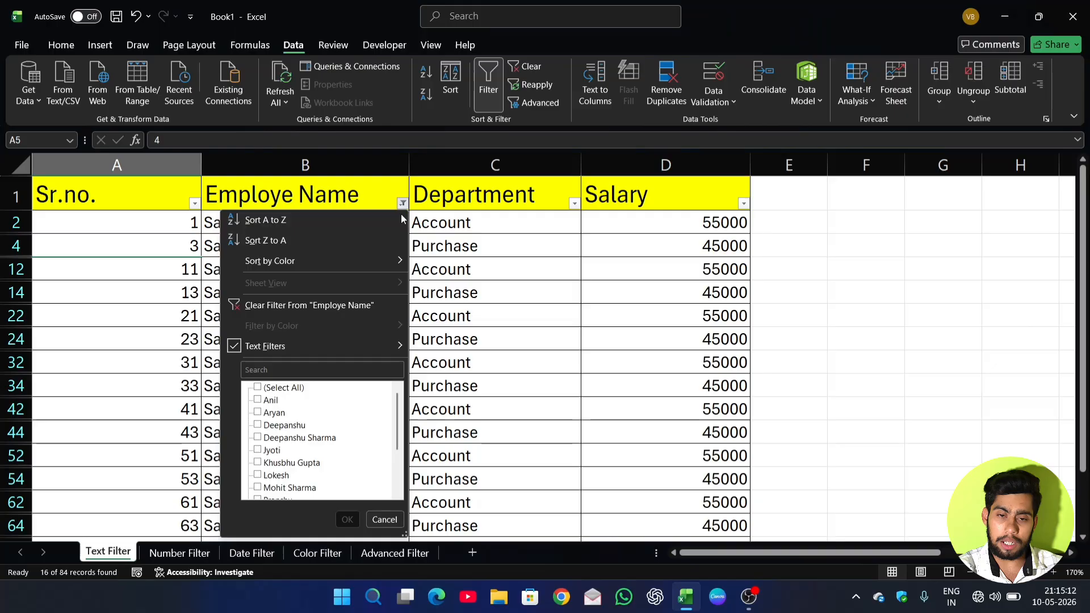
{"action": "left_click", "coordinate": [305, 307]}
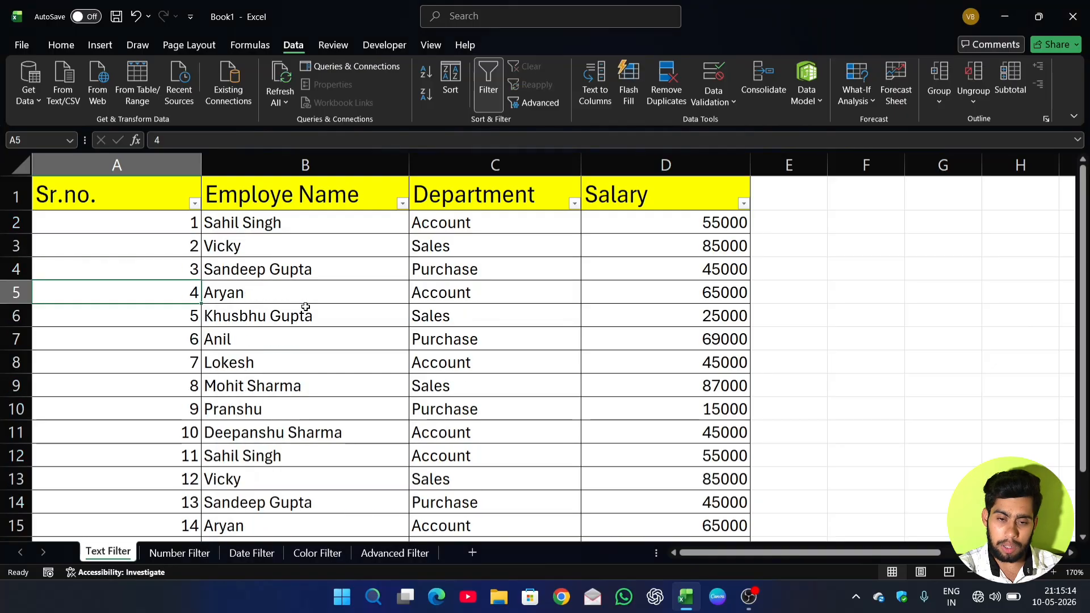
{"action": "left_click", "coordinate": [402, 203]}
{"action": "mouse_move", "coordinate": [336, 341]}
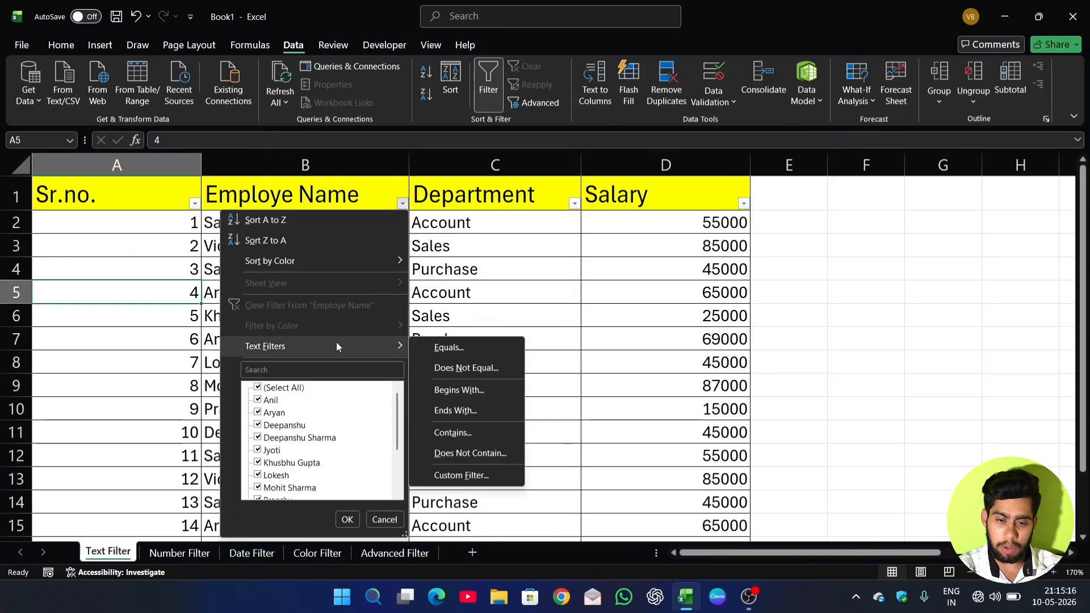
{"action": "left_click", "coordinate": [443, 411]}
{"action": "left_click_drag", "start_coordinate": [651, 236], "coordinate": [653, 227]}
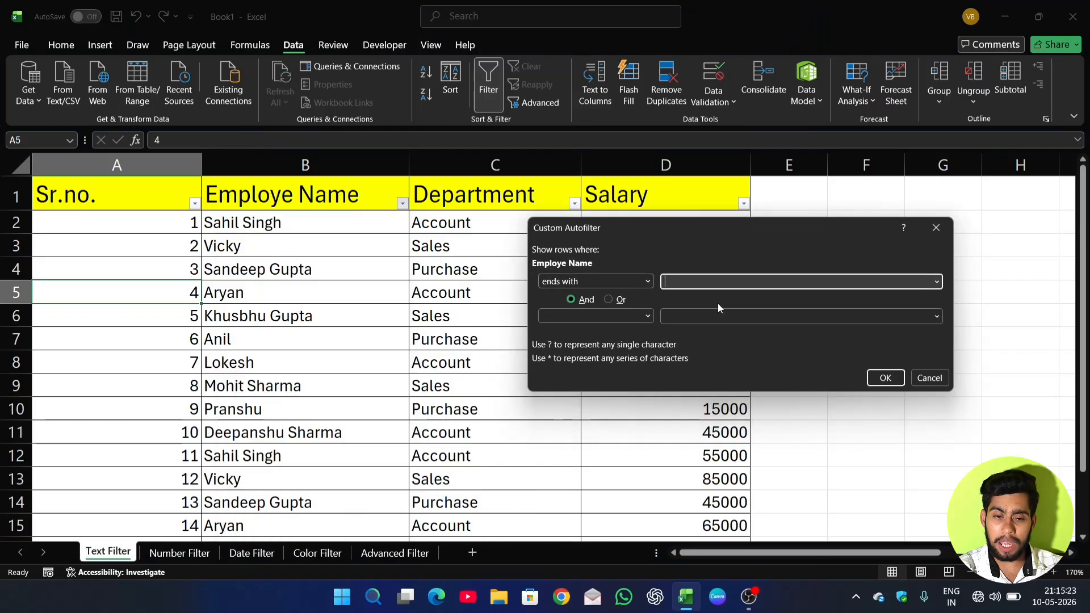
{"action": "type", "text": "a"}
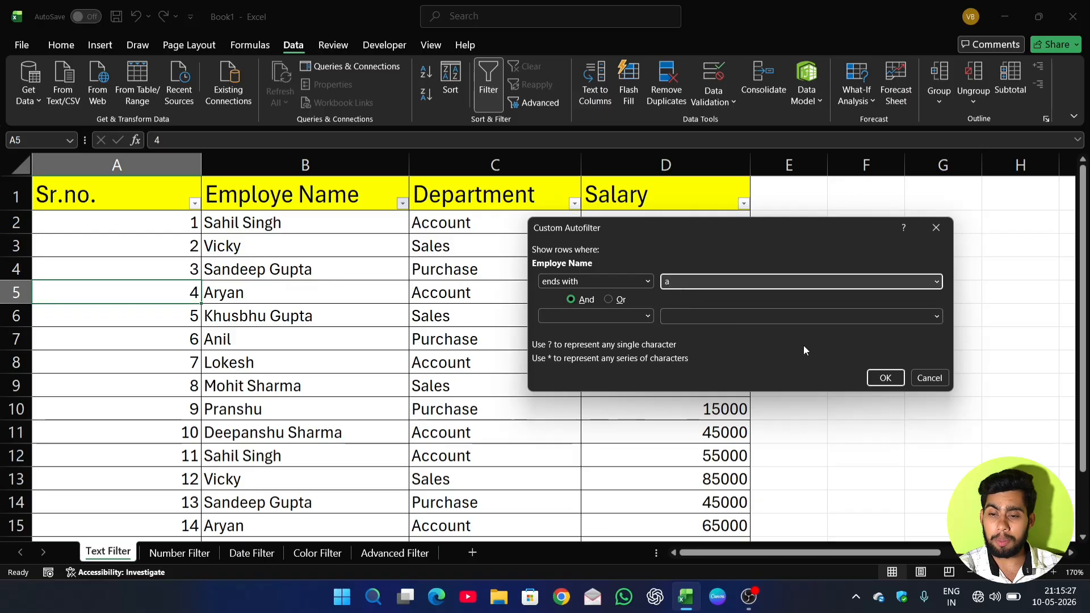
{"action": "left_click", "coordinate": [886, 377]}
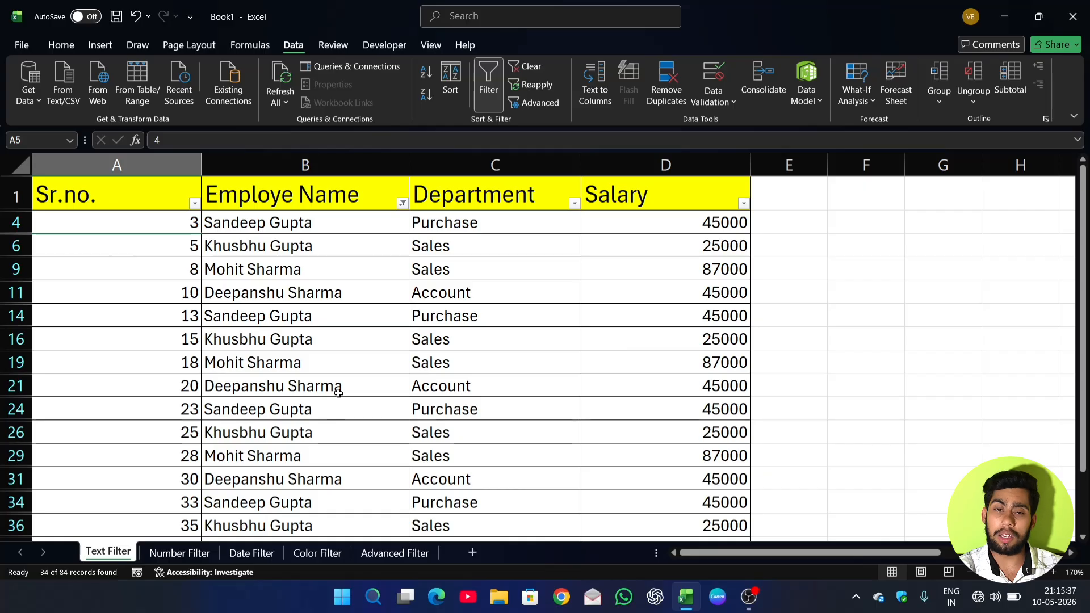
Clear the Employe Name filter and apply a Contains text filter using the surname of the employee in row 2.
{"action": "left_click", "coordinate": [402, 202]}
{"action": "left_click", "coordinate": [349, 310]}
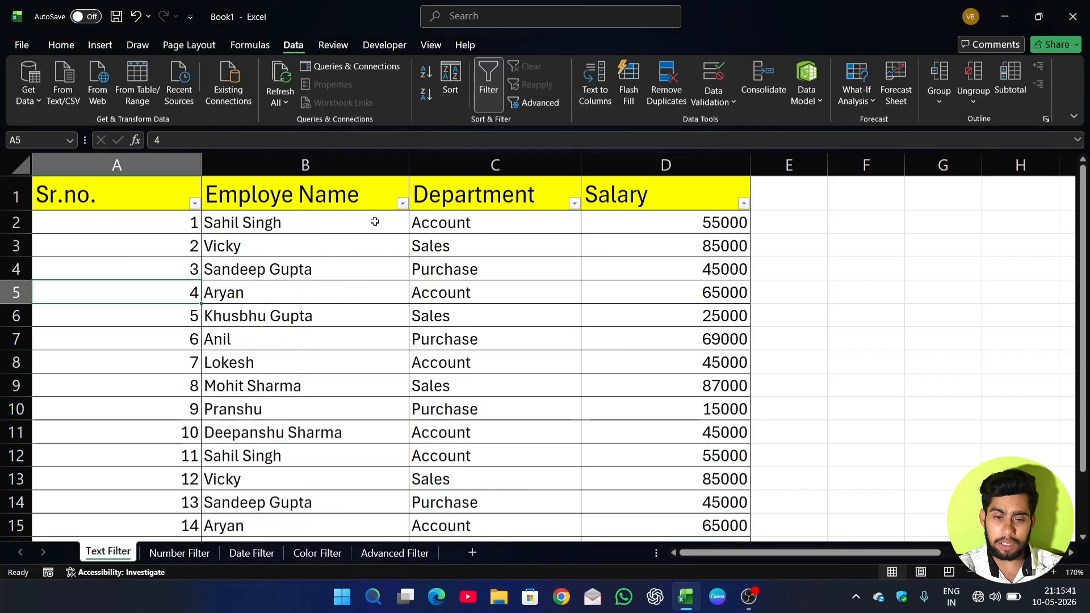
{"action": "left_click", "coordinate": [402, 202]}
{"action": "mouse_move", "coordinate": [372, 346]}
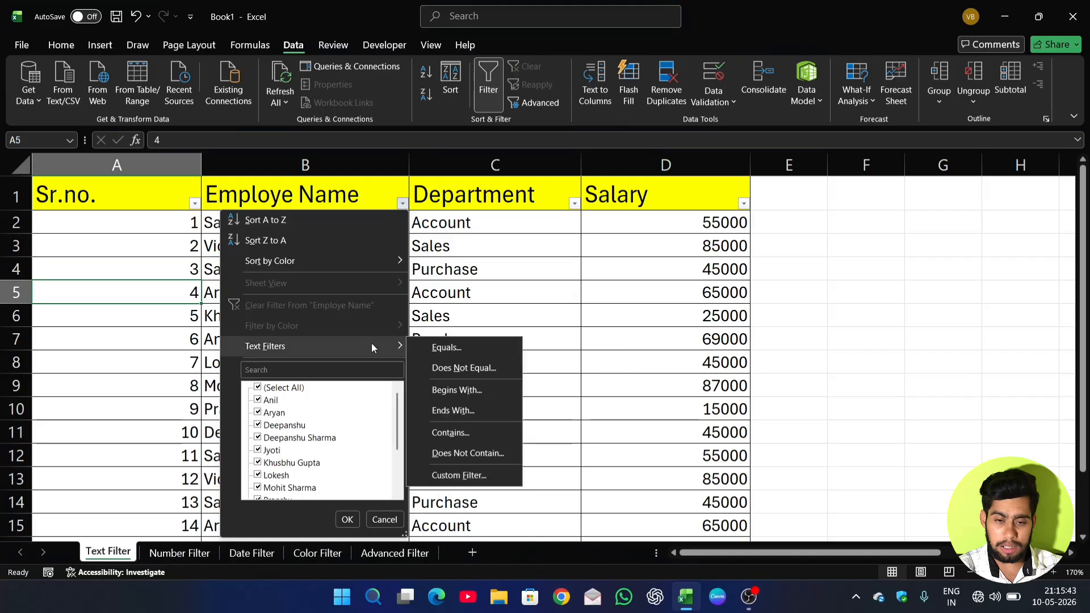
{"action": "left_click", "coordinate": [442, 433]}
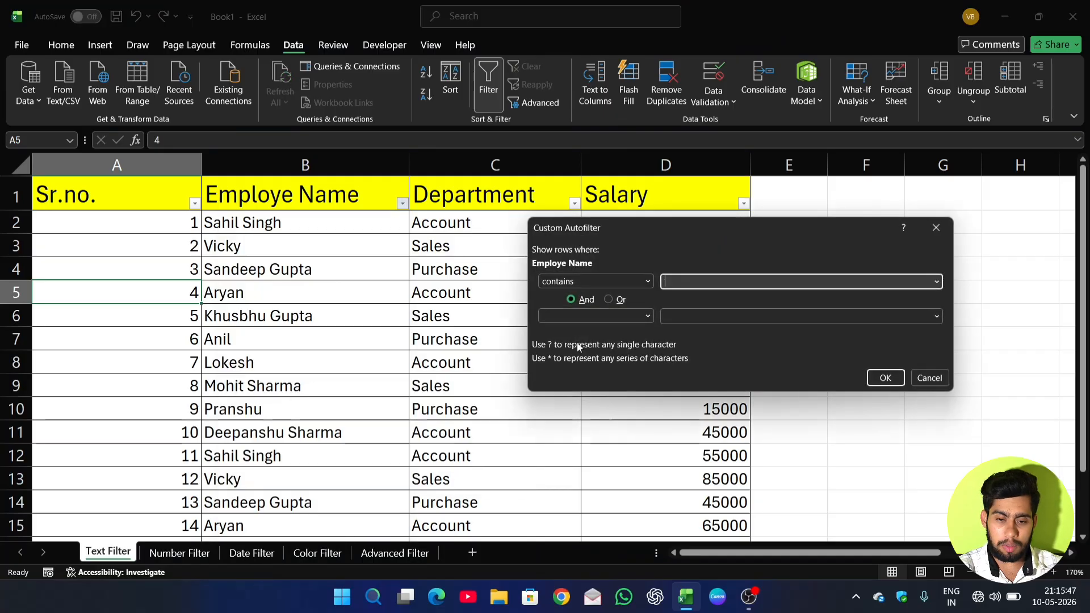
{"action": "left_click_drag", "start_coordinate": [737, 229], "coordinate": [676, 210]}
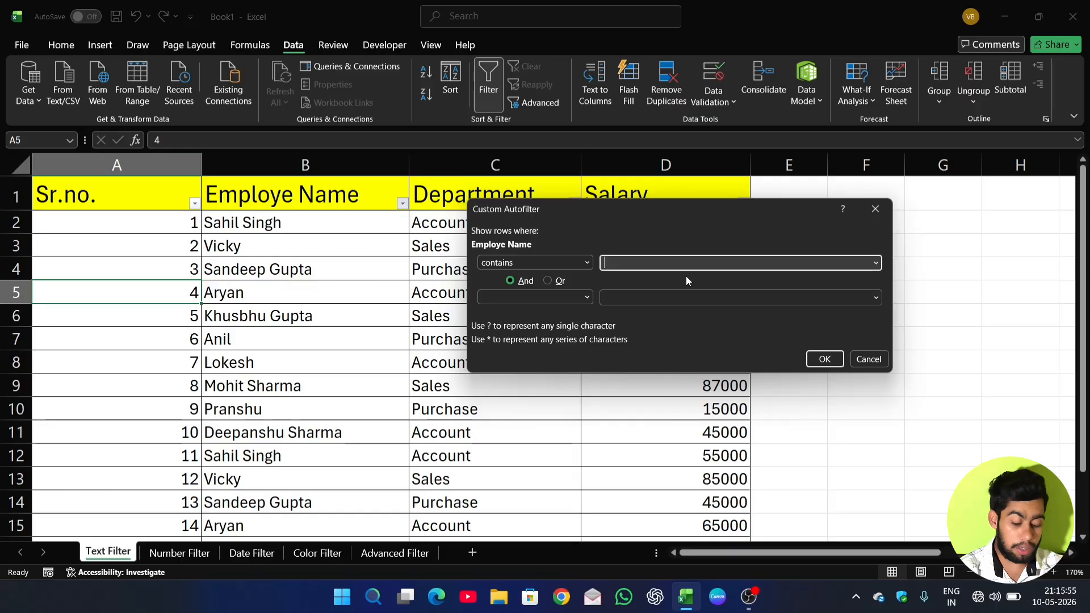
{"action": "type", "text": "singh"}
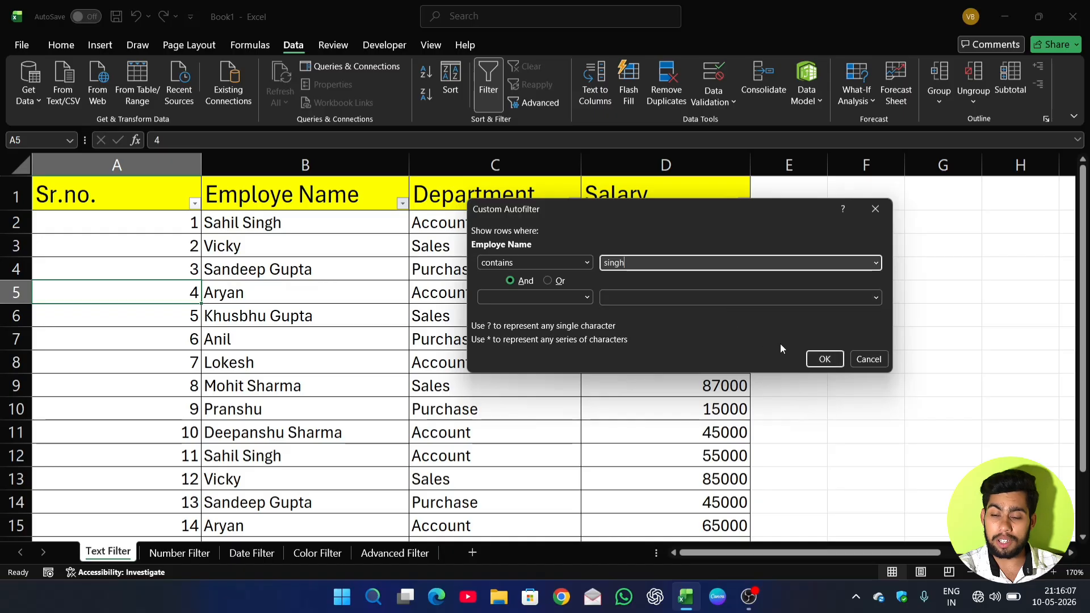
{"action": "left_click", "coordinate": [832, 363]}
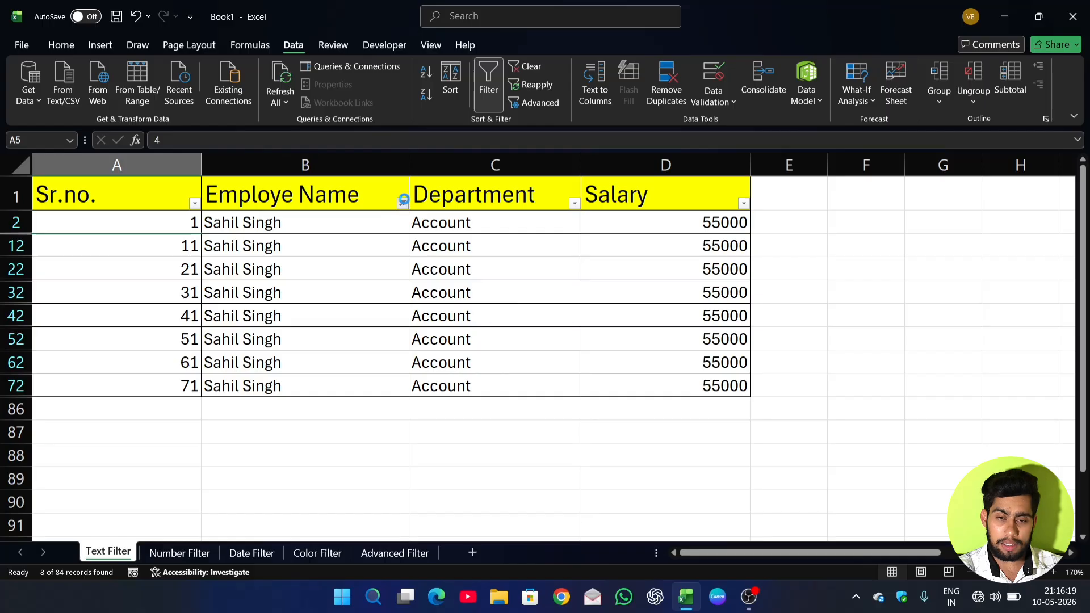
Clear the Employe Name filter and apply a Does Not Contain text filter with the same surname.
{"action": "left_click", "coordinate": [402, 203]}
{"action": "left_click", "coordinate": [369, 305]}
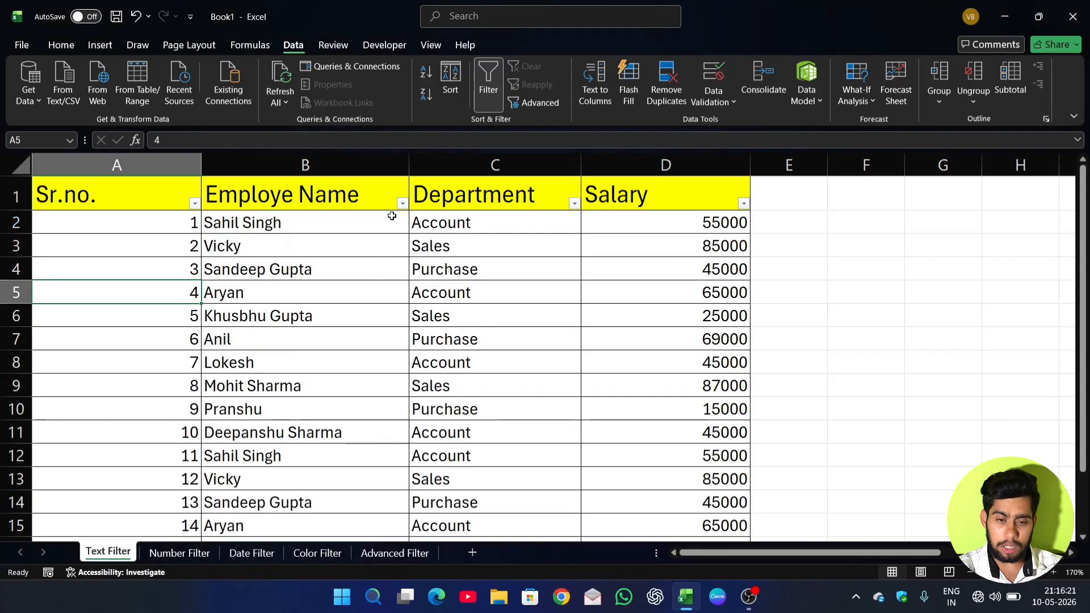
{"action": "left_click", "coordinate": [402, 203]}
{"action": "mouse_move", "coordinate": [355, 347]}
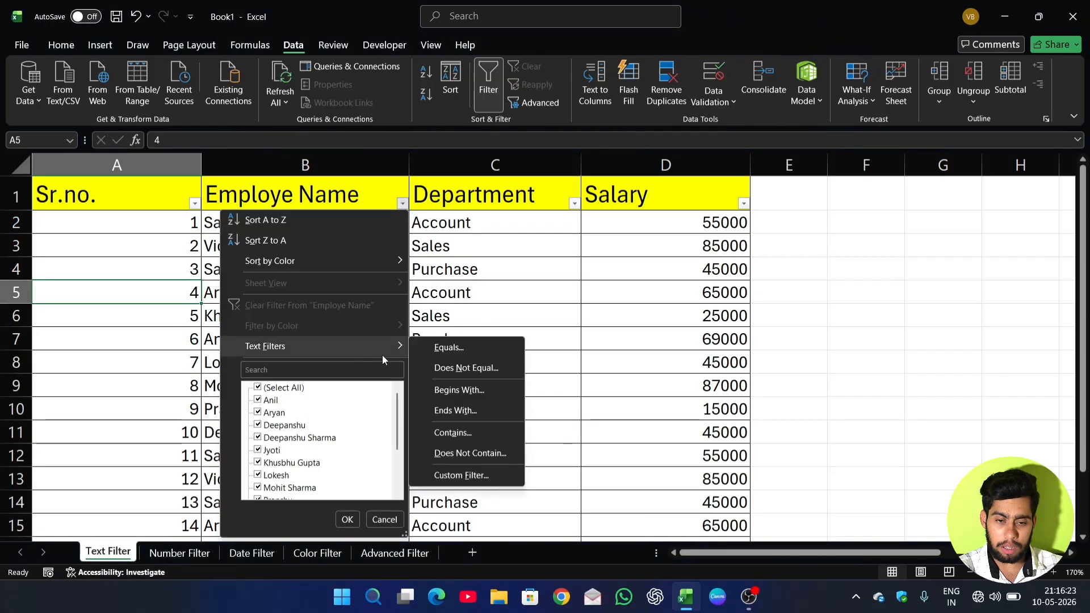
{"action": "left_click", "coordinate": [456, 454]}
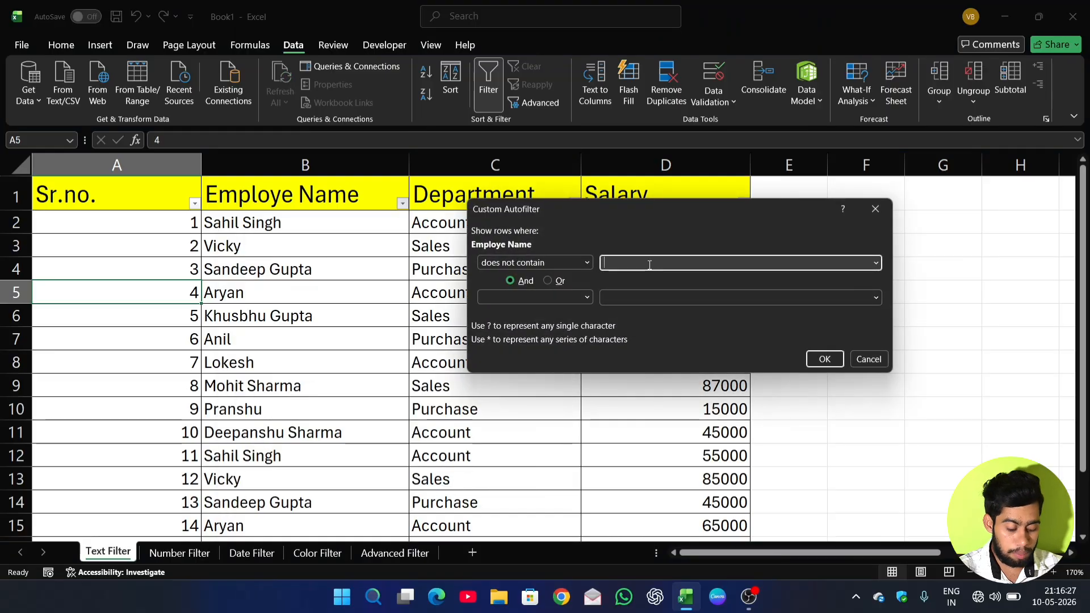
{"action": "type", "text": "singh"}
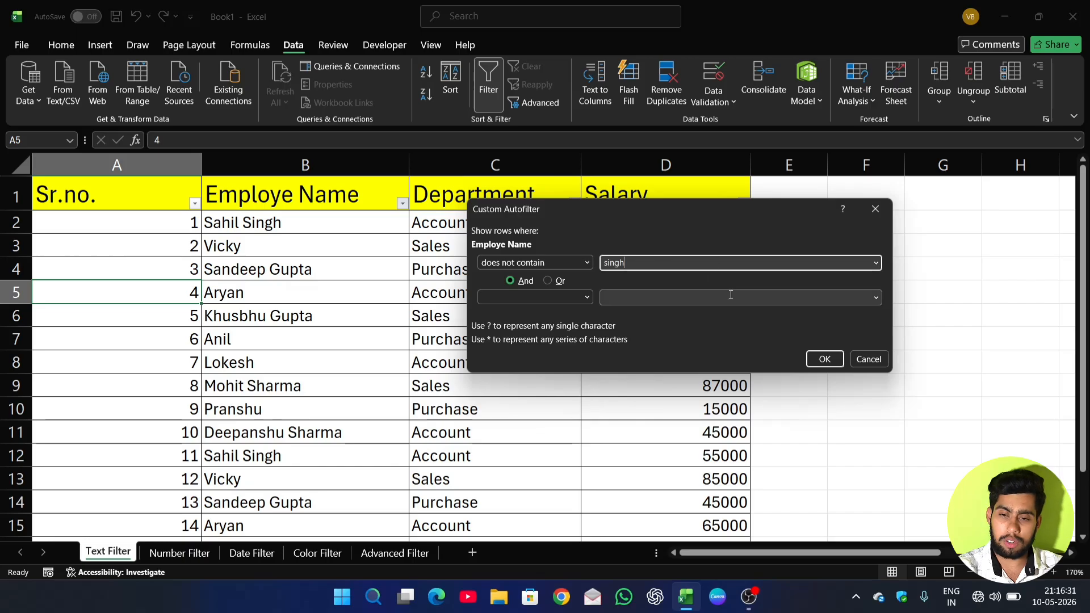
{"action": "left_click", "coordinate": [825, 360]}
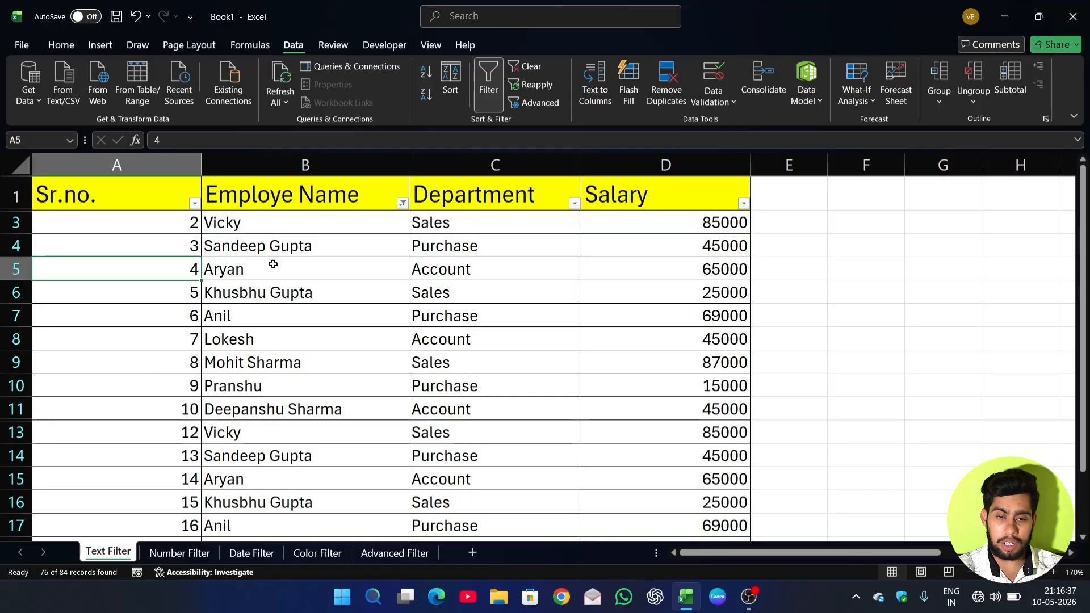
Look through the rows that exclude that surname and clear the filter from the Employe Name column.
{"action": "scroll", "coordinate": [285, 313], "scroll_direction": "down", "scroll_amount": 5}
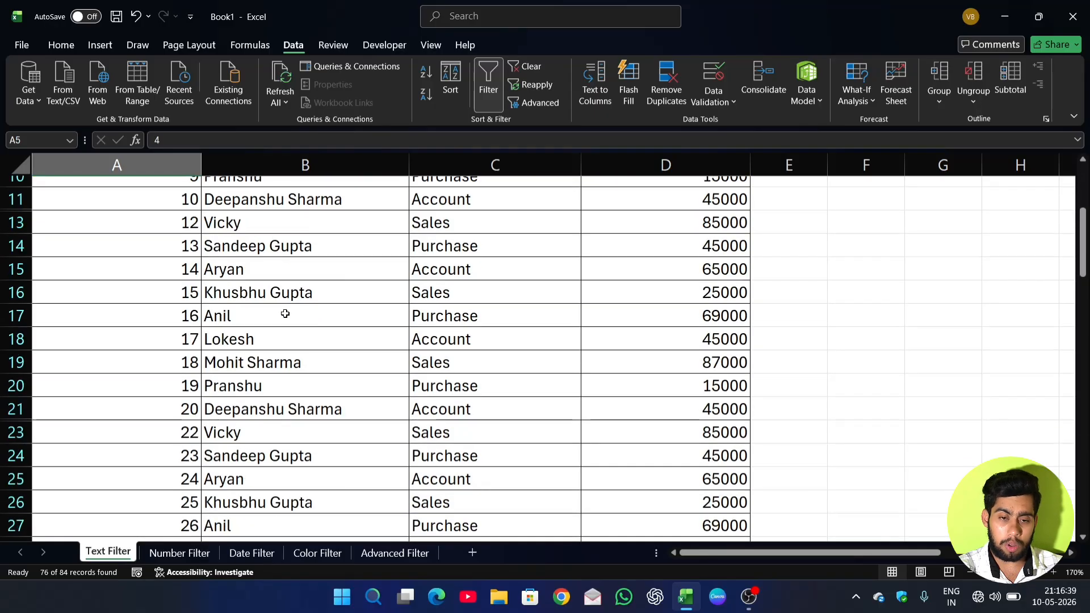
{"action": "scroll", "coordinate": [285, 313], "scroll_direction": "down", "scroll_amount": 5}
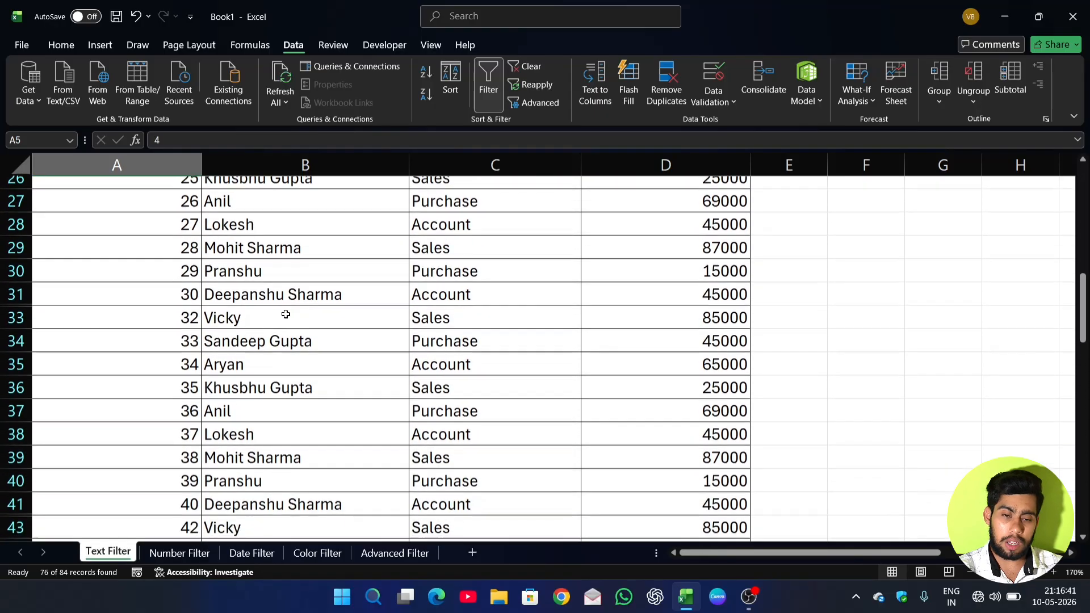
{"action": "scroll", "coordinate": [285, 314], "scroll_direction": "up", "scroll_amount": 10}
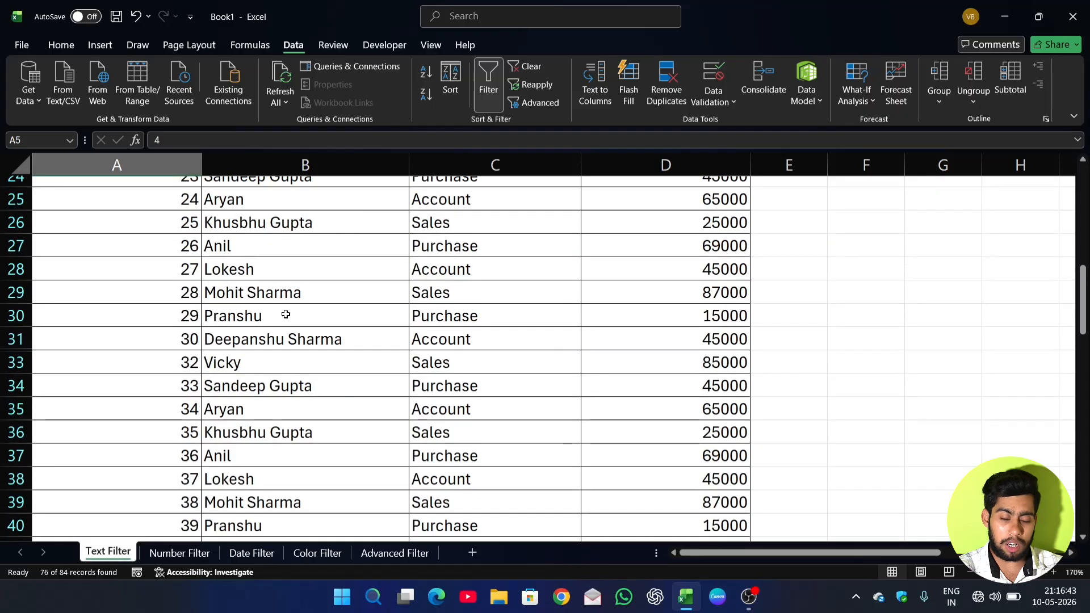
{"action": "scroll", "coordinate": [285, 314], "scroll_direction": "up", "scroll_amount": 1}
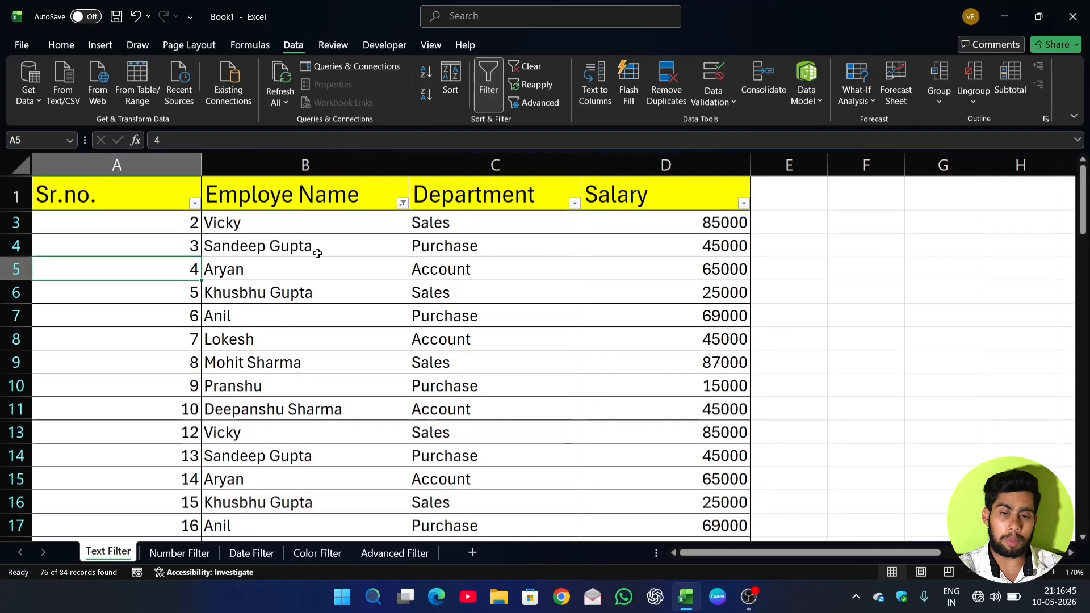
{"action": "left_click", "coordinate": [403, 204]}
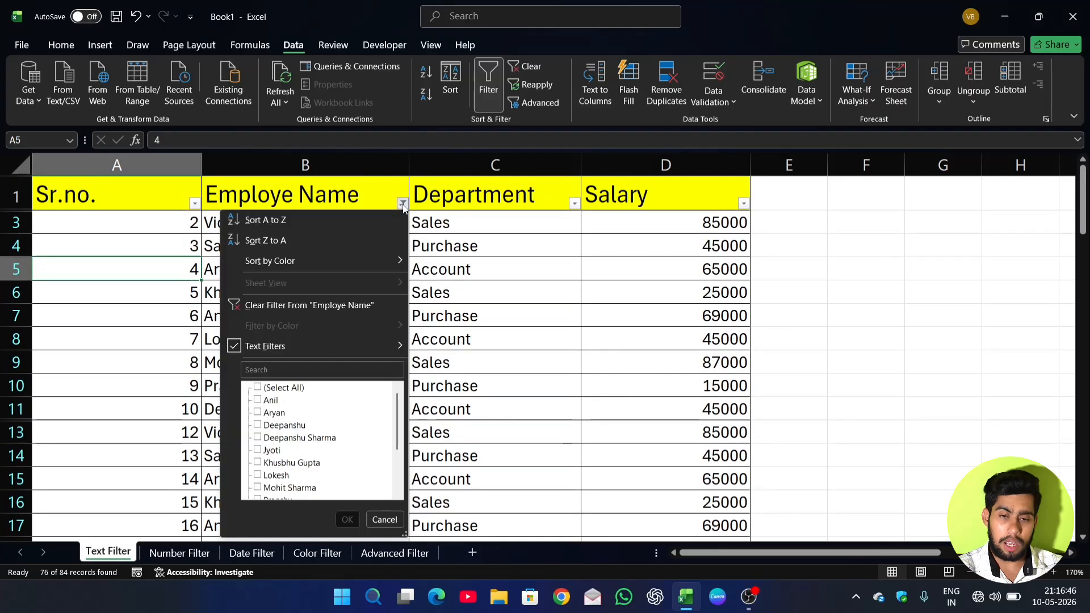
{"action": "left_click", "coordinate": [356, 307]}
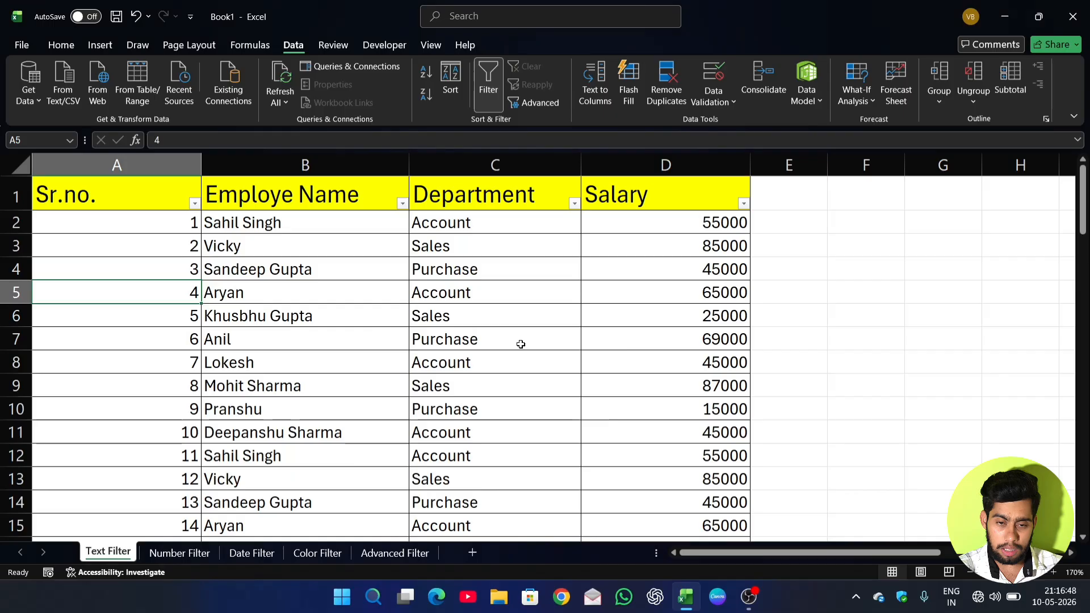
Review the Custom Filter options for the Employe Name column and close them without applying a condition.
{"action": "left_click", "coordinate": [402, 203]}
{"action": "mouse_move", "coordinate": [364, 345]}
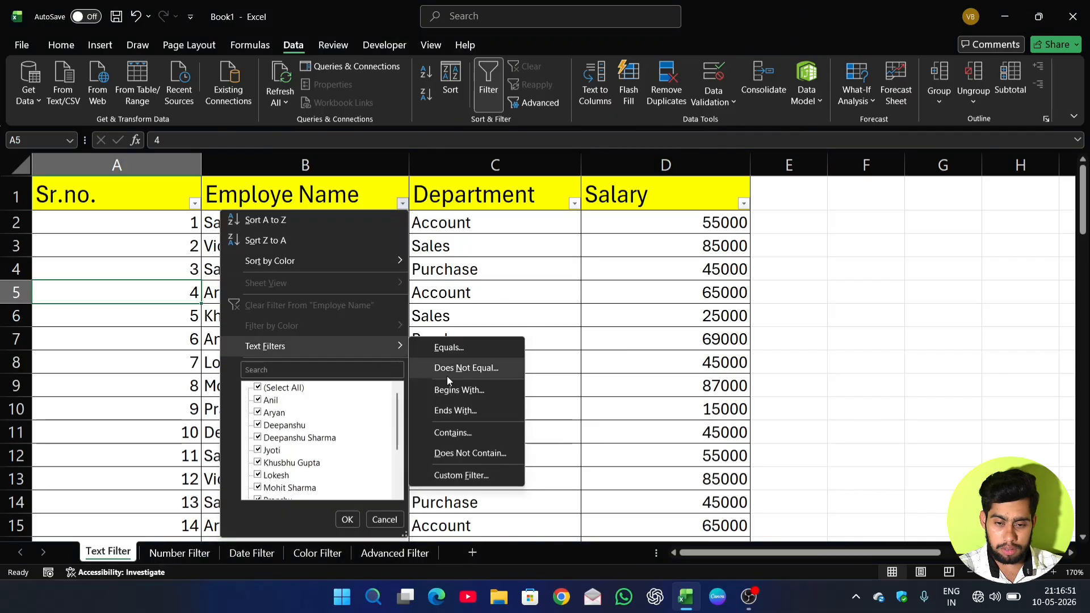
{"action": "left_click", "coordinate": [462, 476]}
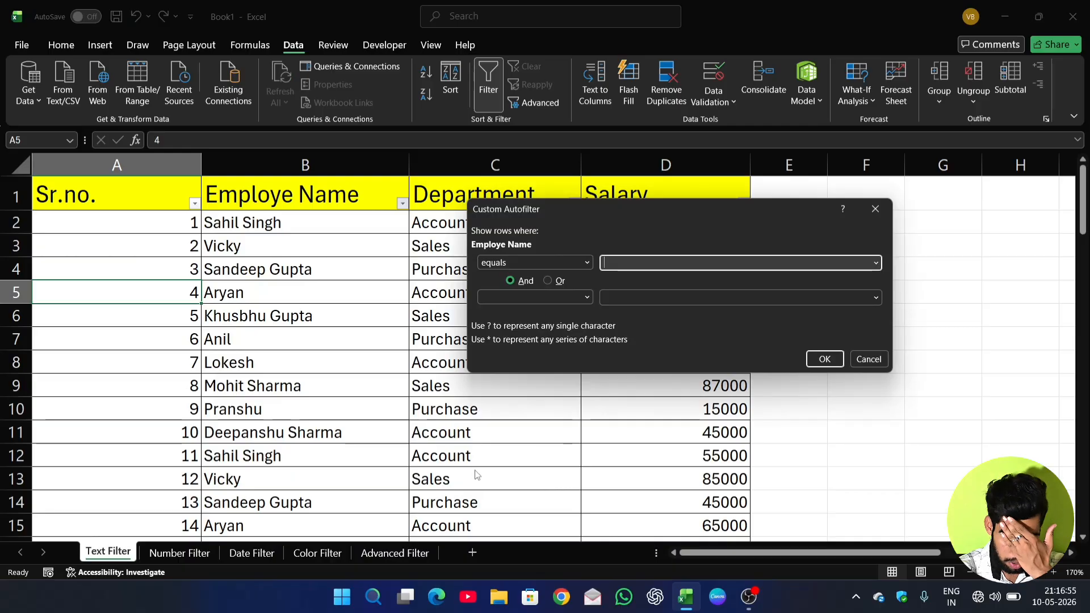
{"action": "left_click", "coordinate": [875, 216]}
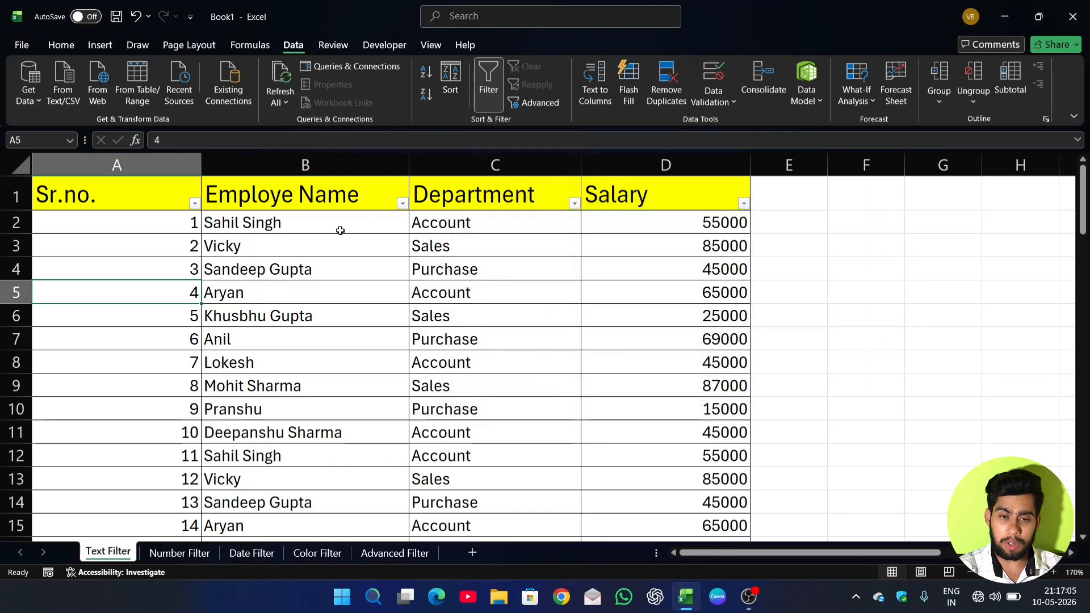
Switch to the Number Filter sheet and select the Salary header cell.
{"action": "left_click", "coordinate": [179, 553]}
{"action": "left_click", "coordinate": [206, 375]}
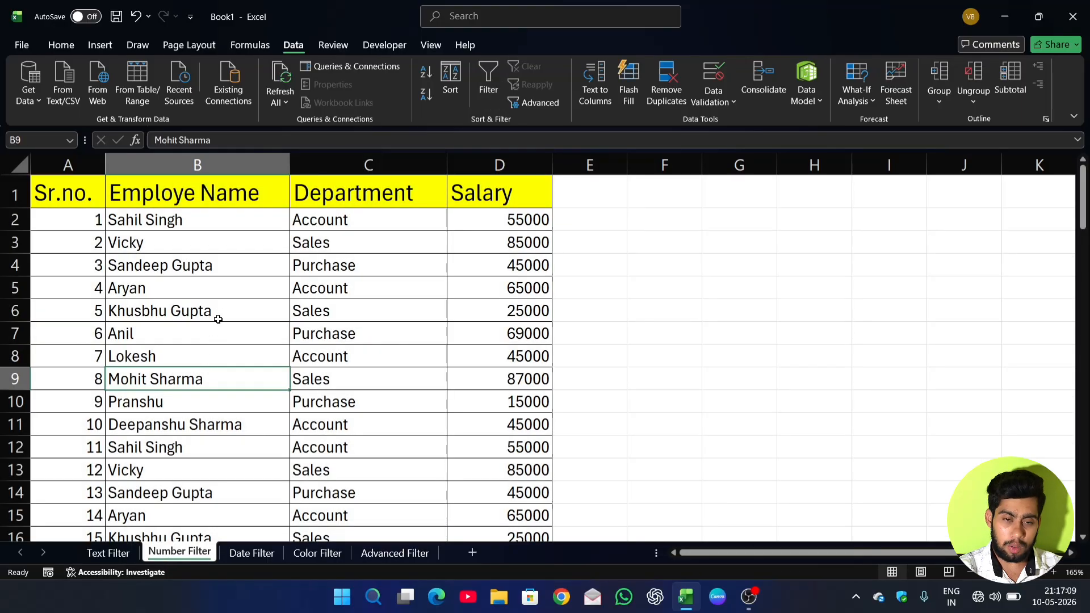
{"action": "left_click", "coordinate": [177, 241]}
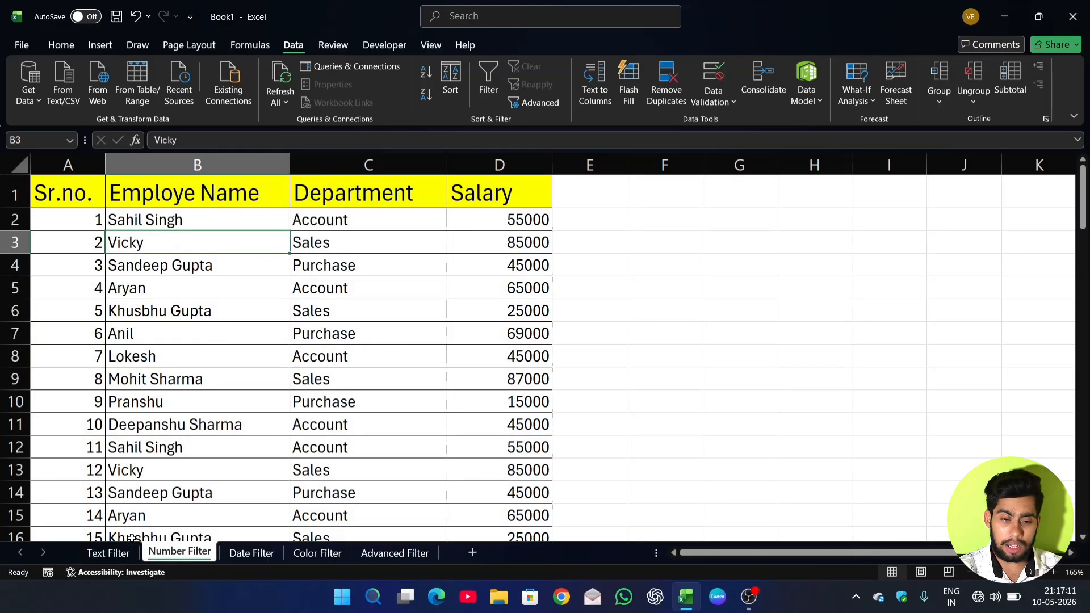
{"action": "left_click", "coordinate": [499, 183]}
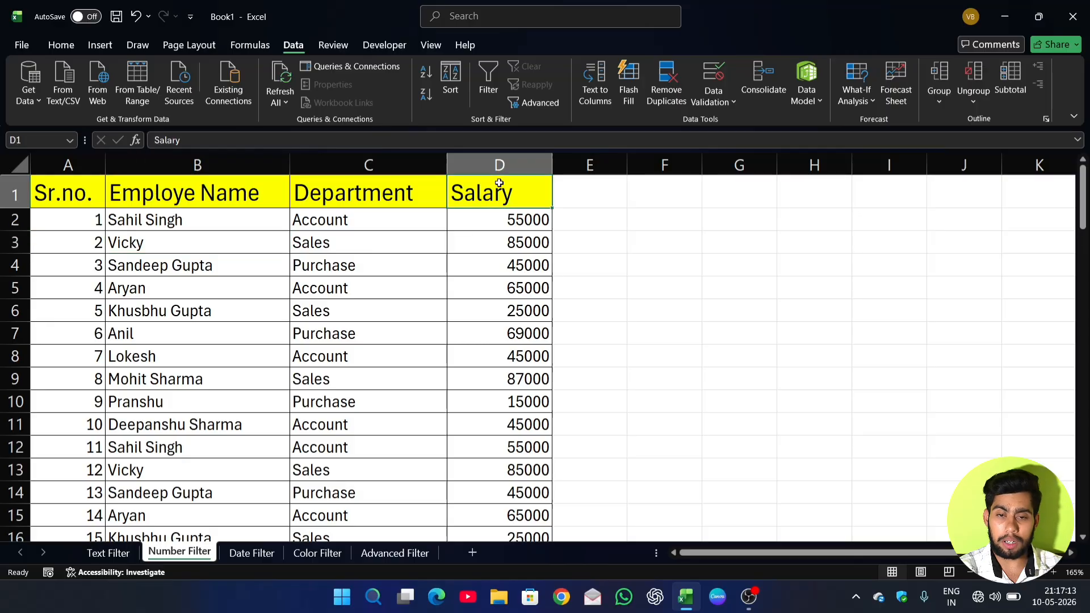
Turn on filtering for the employee table on the Number Filter sheet.
{"action": "left_click", "coordinate": [341, 281]}
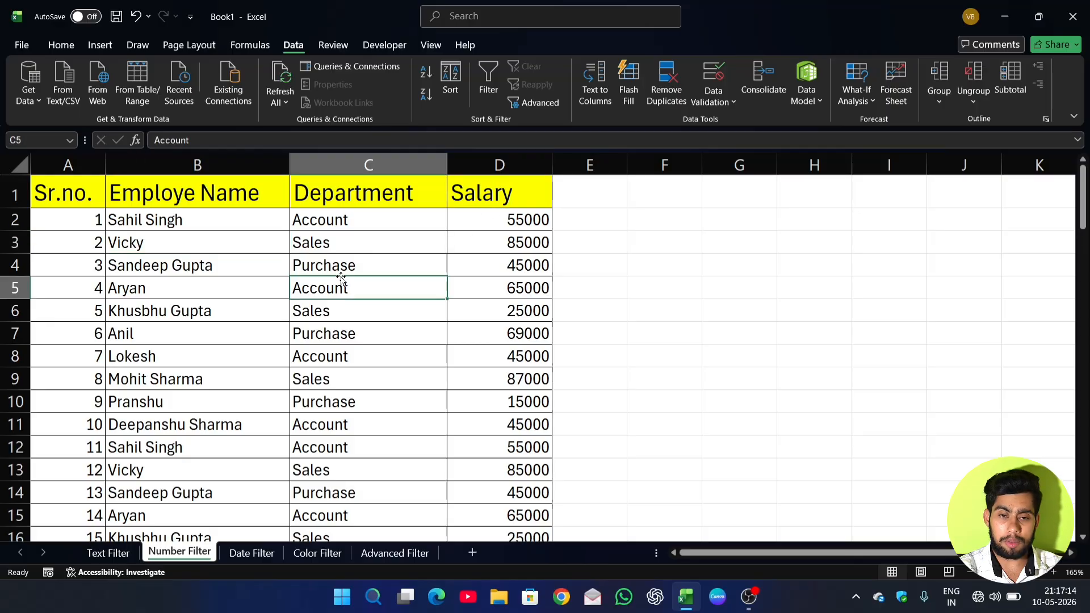
{"action": "left_click", "coordinate": [488, 81]}
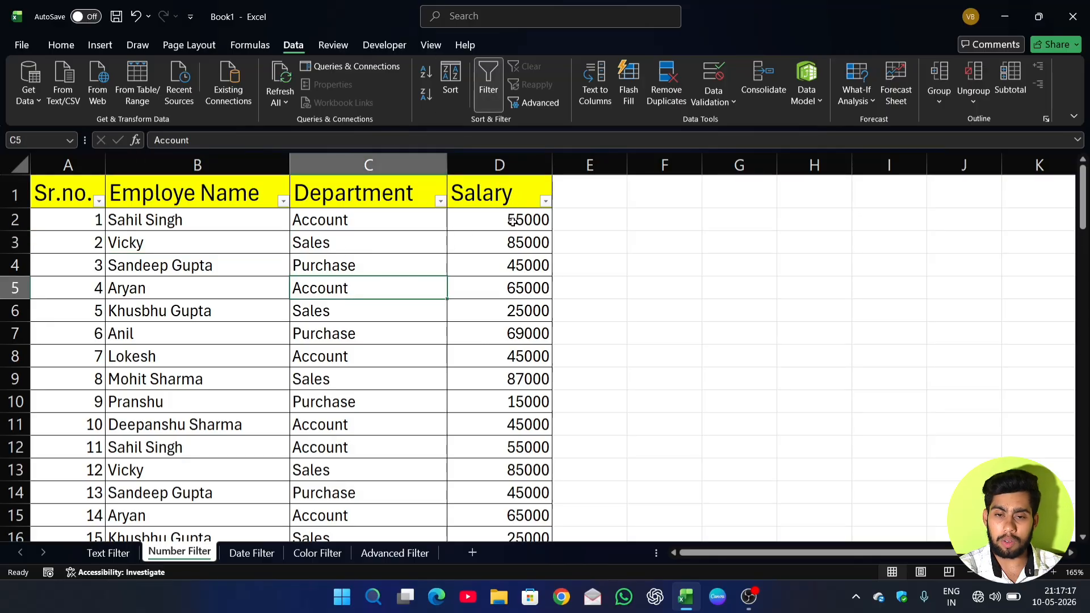
Compare the text filter conditions offered for the Employe Name column with the number filter conditions offered for Salary.
{"action": "left_click", "coordinate": [283, 201]}
{"action": "mouse_move", "coordinate": [145, 343]}
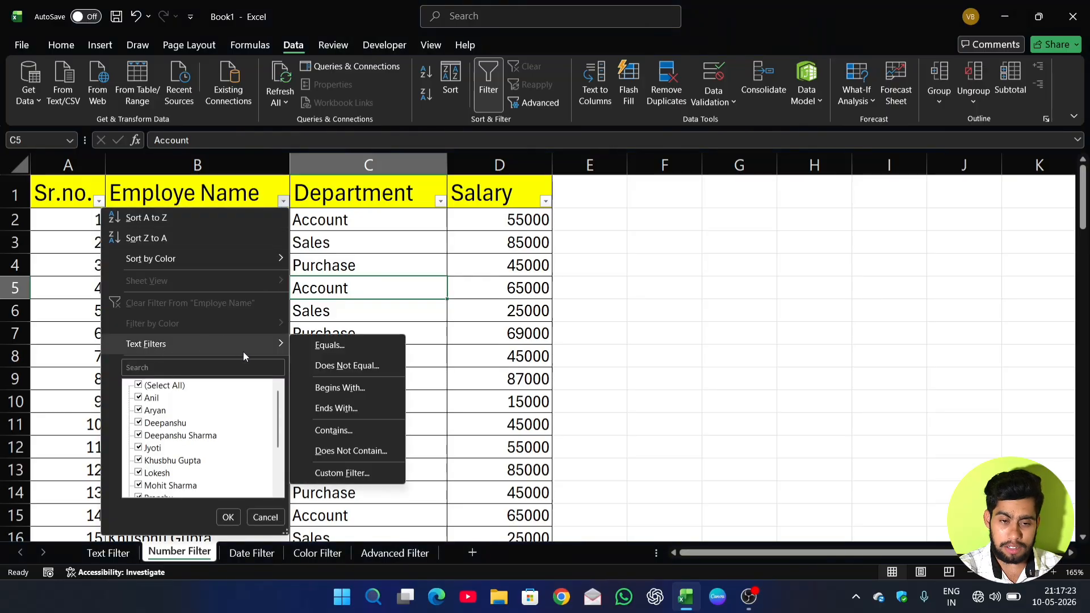
{"action": "left_click", "coordinate": [414, 224]}
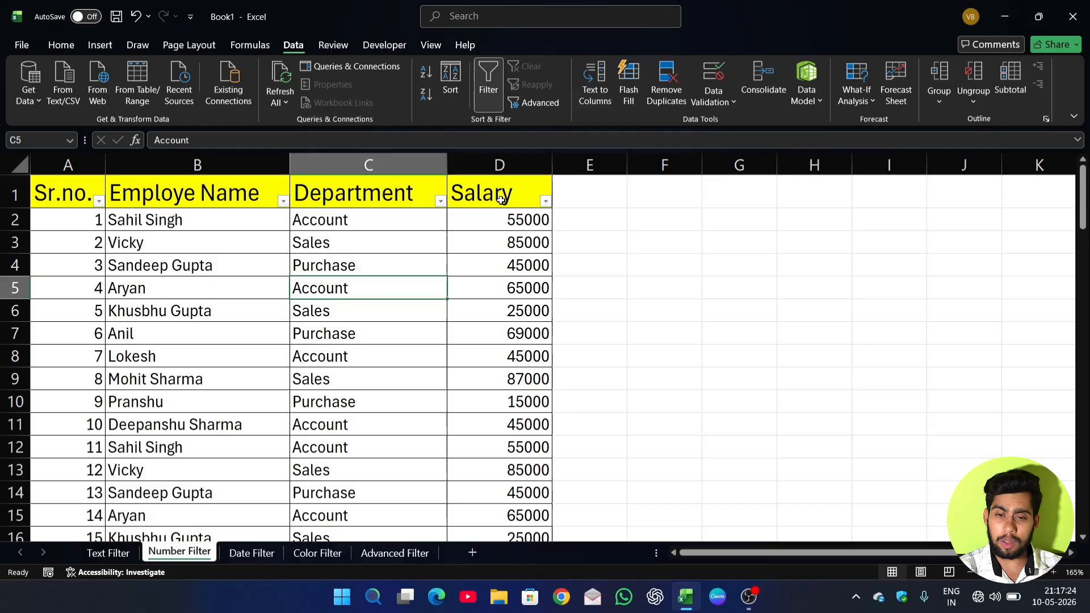
{"action": "left_click", "coordinate": [545, 201]}
{"action": "mouse_move", "coordinate": [434, 340]}
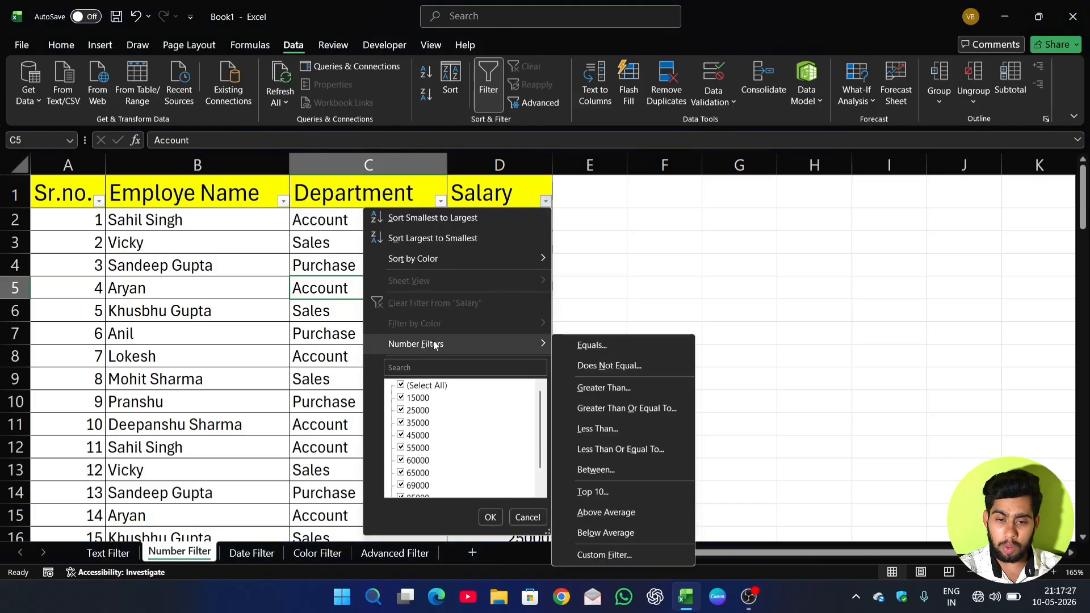
{"action": "left_click", "coordinate": [580, 243]}
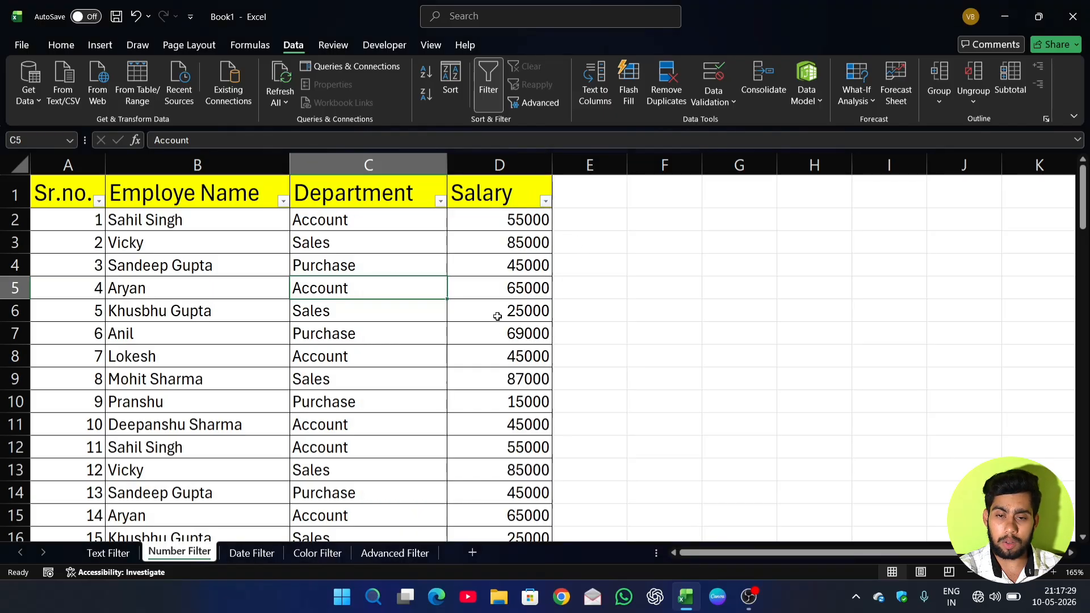
Filter the Salary column by its value list to show only the 15000 rows.
{"action": "left_click", "coordinate": [545, 201]}
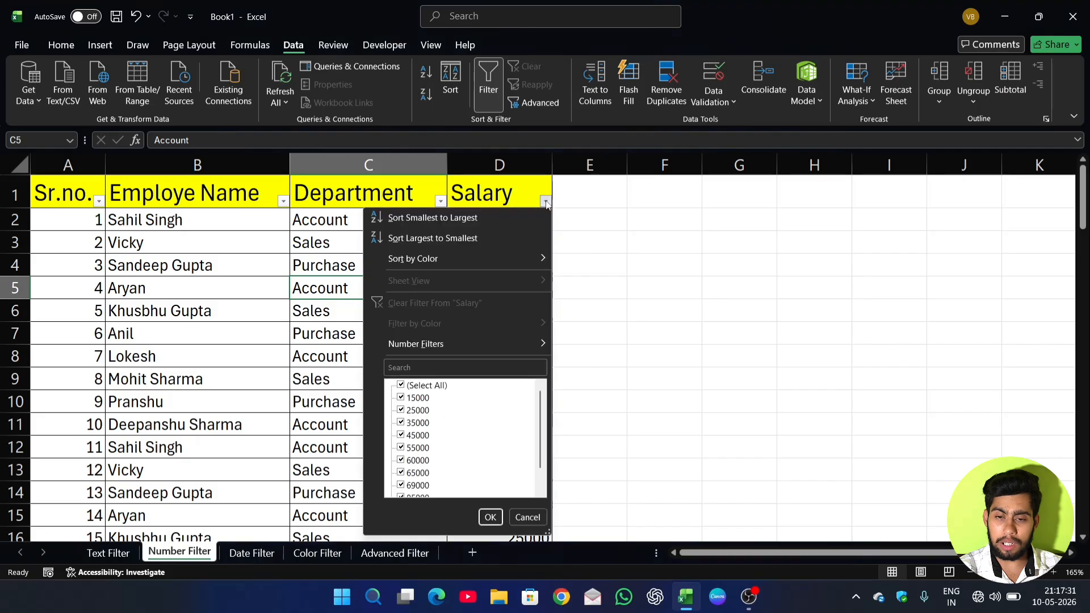
{"action": "scroll", "coordinate": [446, 425], "scroll_direction": "down", "scroll_amount": 1}
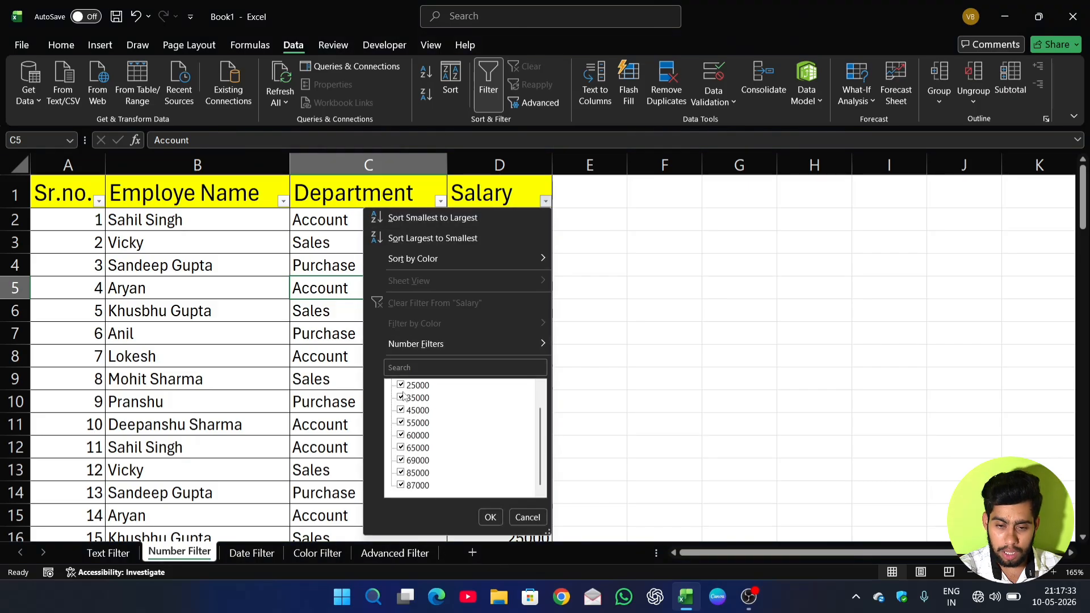
{"action": "left_click", "coordinate": [402, 385]}
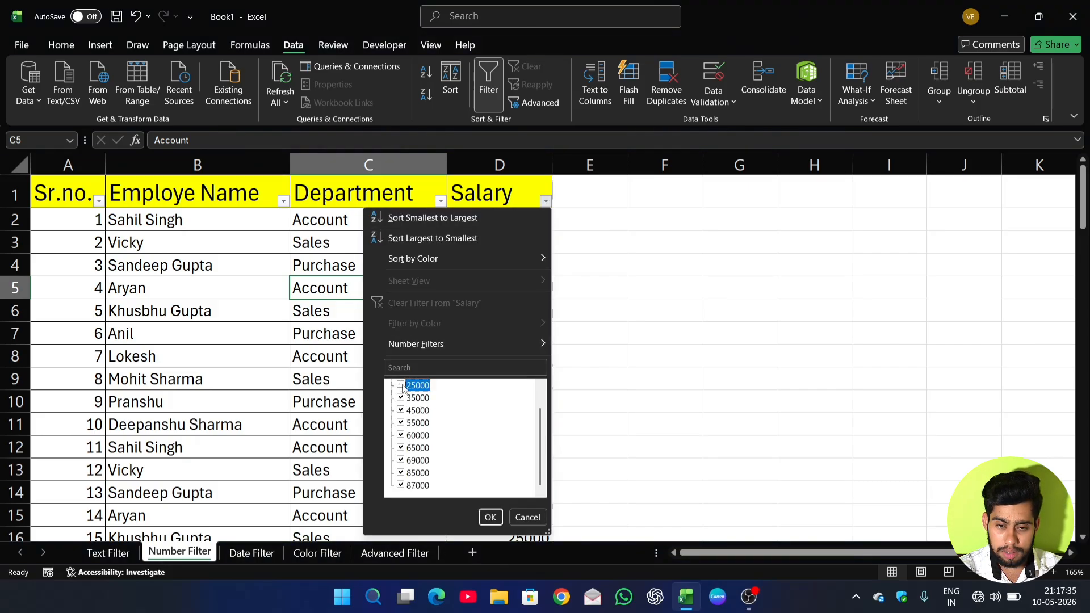
{"action": "scroll", "coordinate": [404, 397], "scroll_direction": "up", "scroll_amount": 1}
{"action": "left_click", "coordinate": [401, 385]}
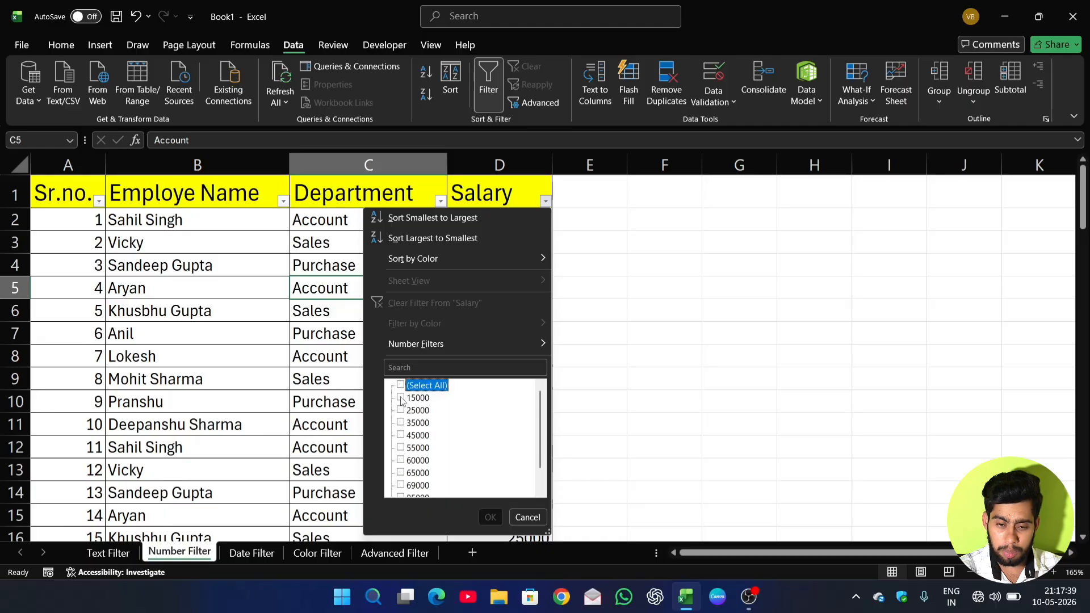
{"action": "left_click", "coordinate": [400, 398]}
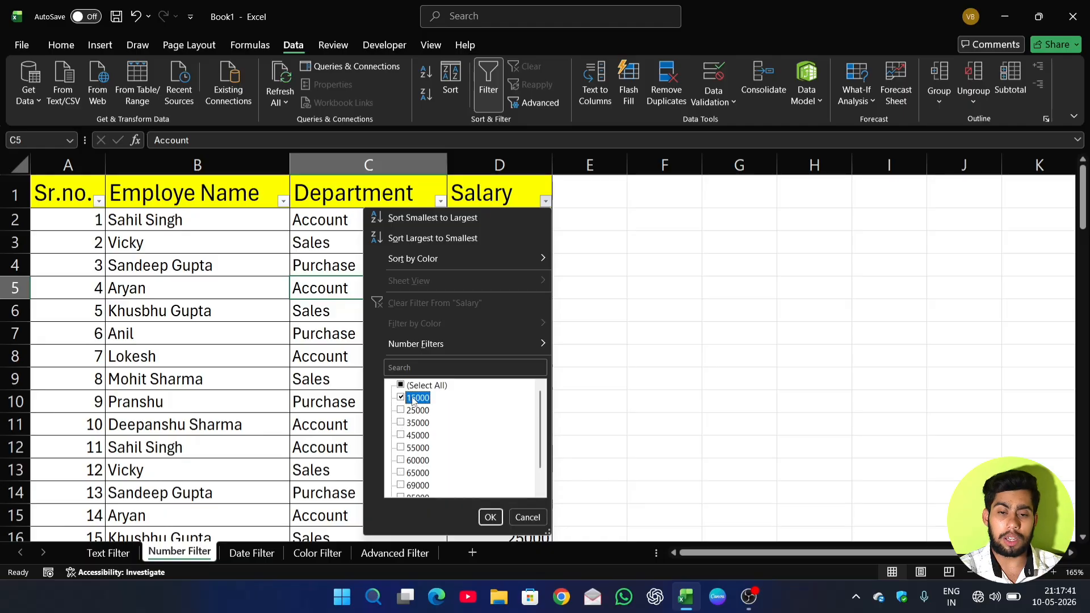
{"action": "left_click", "coordinate": [491, 517]}
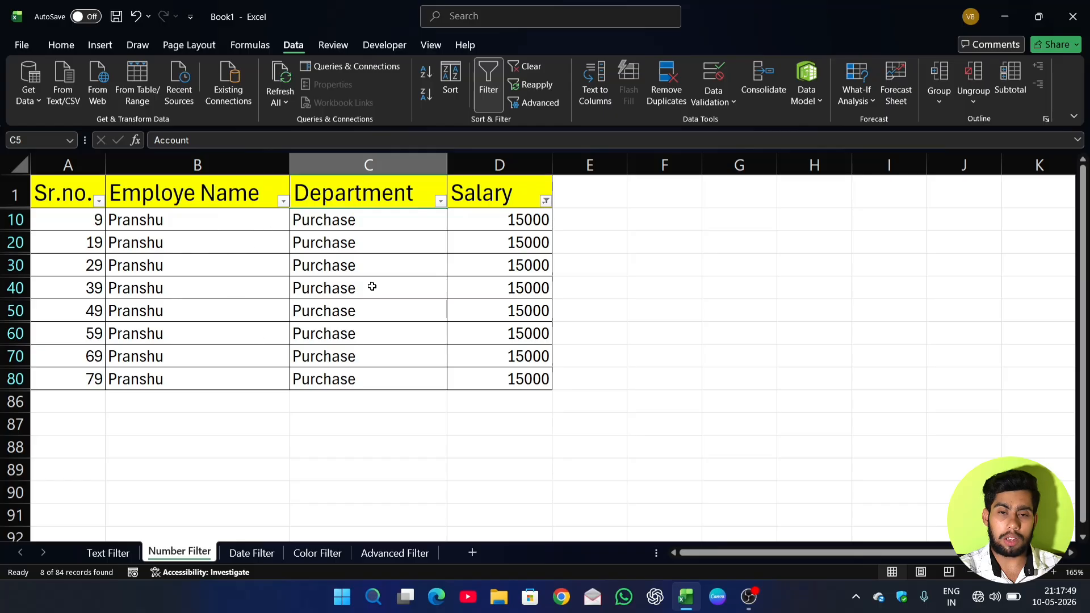
Clear the value filter from the Salary column and apply an Equals number filter of 55000.
{"action": "left_click", "coordinate": [545, 201]}
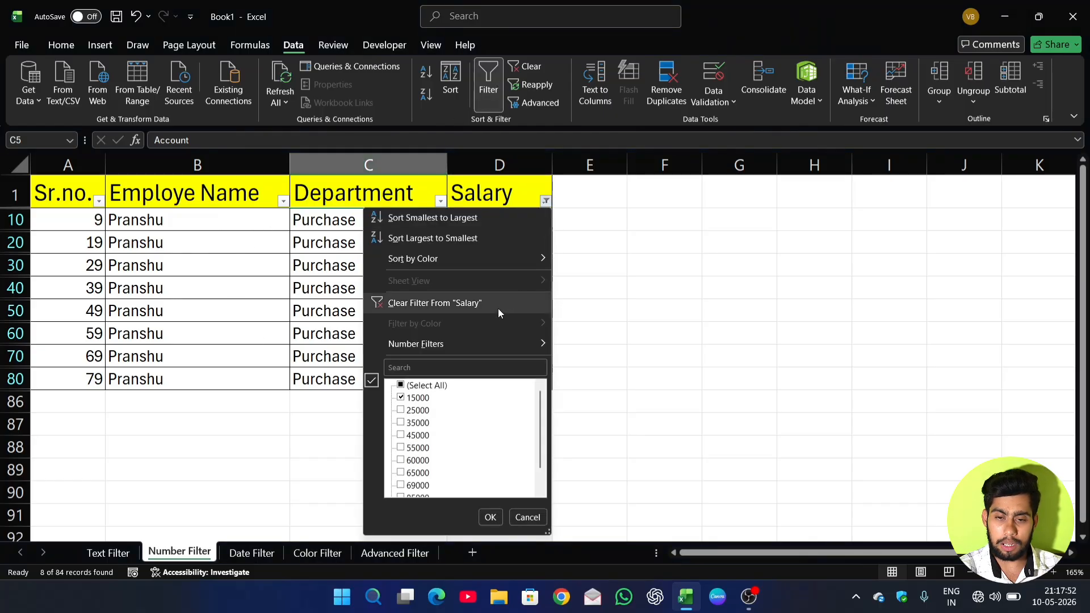
{"action": "left_click", "coordinate": [545, 201]}
{"action": "mouse_move", "coordinate": [445, 347]}
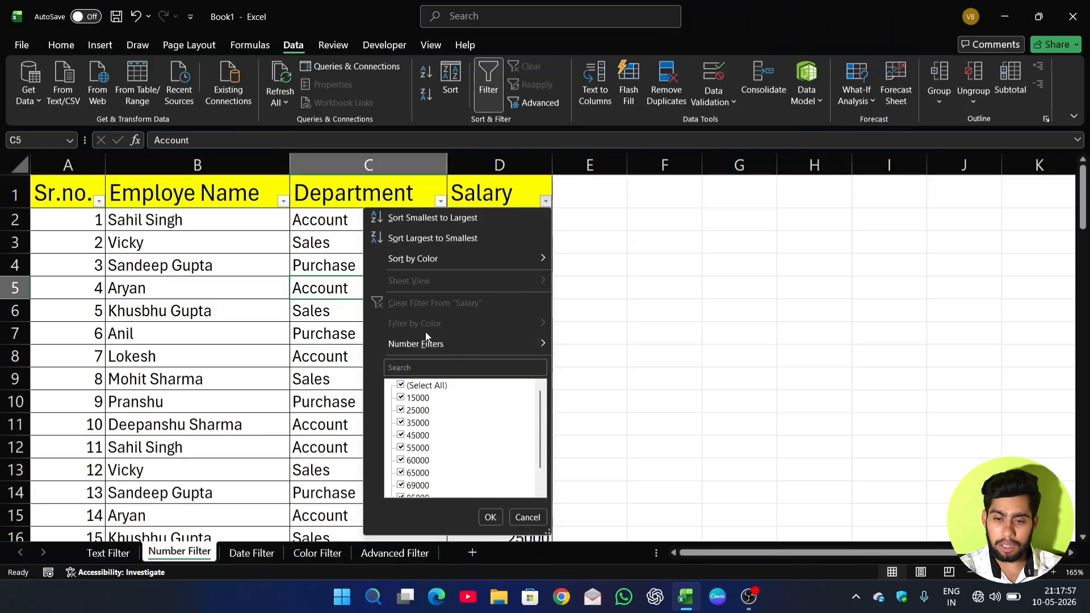
{"action": "left_click", "coordinate": [561, 342]}
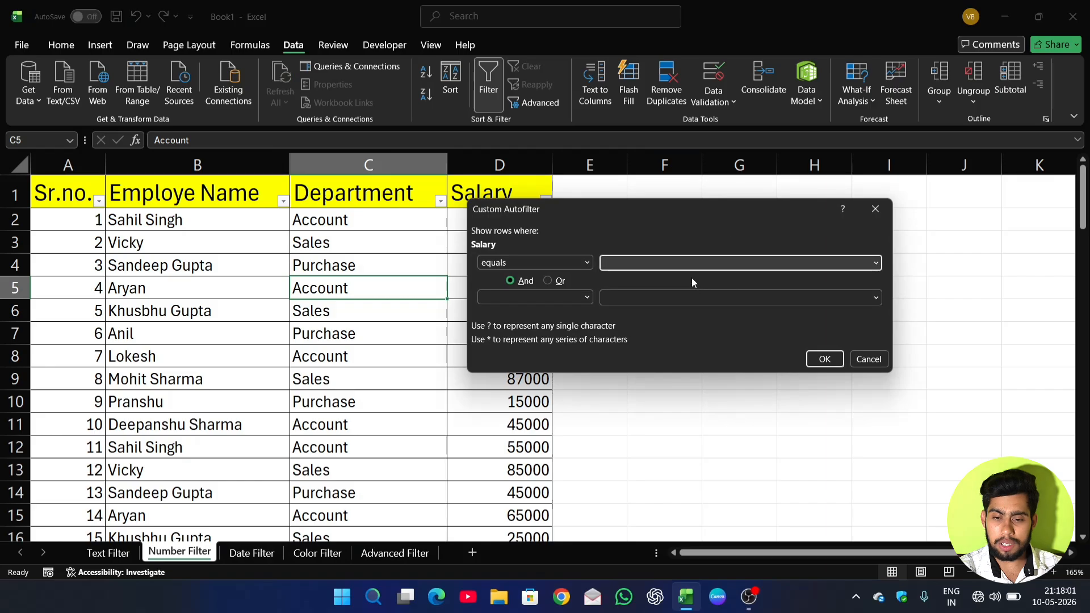
{"action": "type", "text": "55000"}
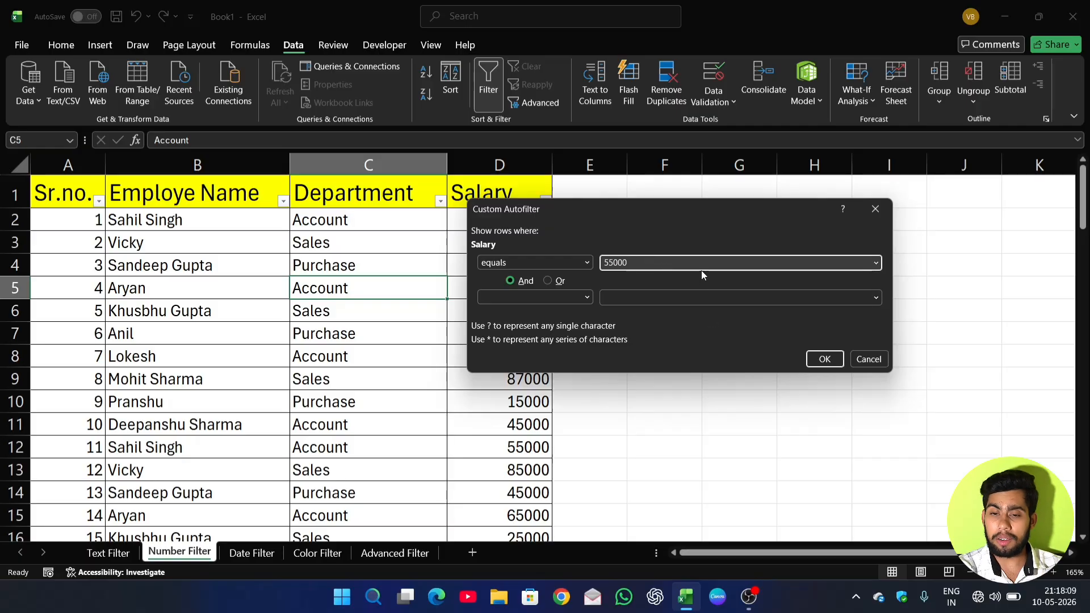
{"action": "left_click", "coordinate": [825, 360]}
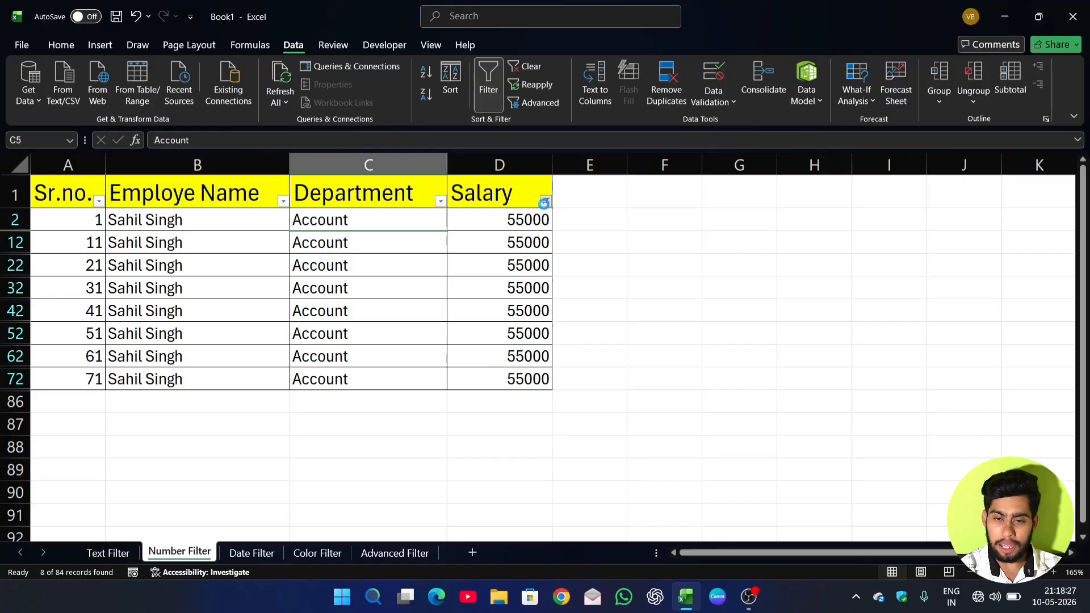
Clear the Equals condition from Salary and apply a Does Not Equal number filter of 55000.
{"action": "left_click", "coordinate": [545, 201]}
{"action": "left_click", "coordinate": [489, 304]}
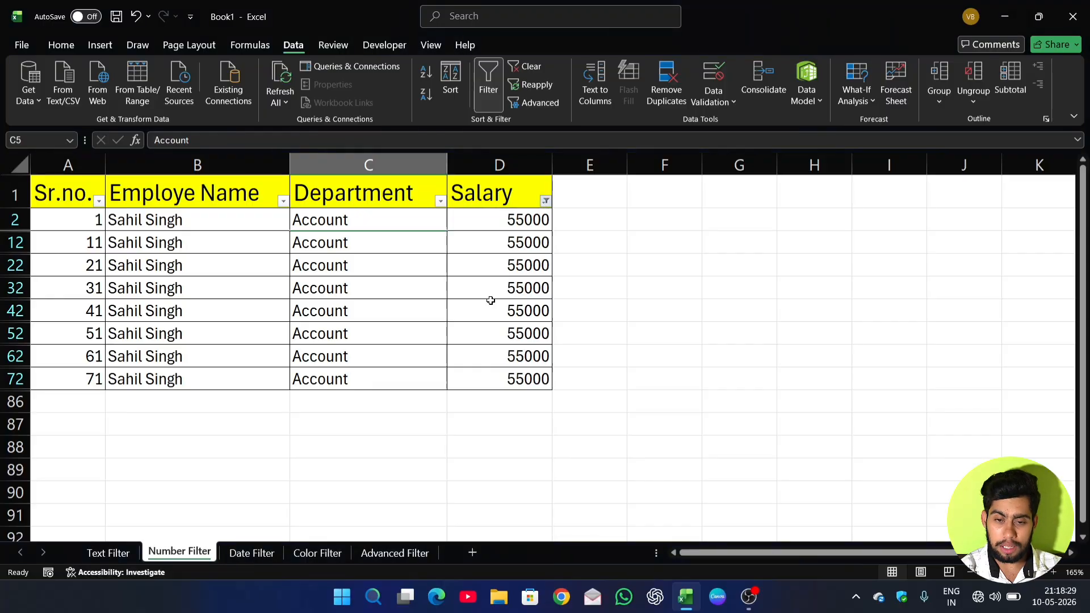
{"action": "left_click", "coordinate": [545, 202]}
{"action": "mouse_move", "coordinate": [522, 343]}
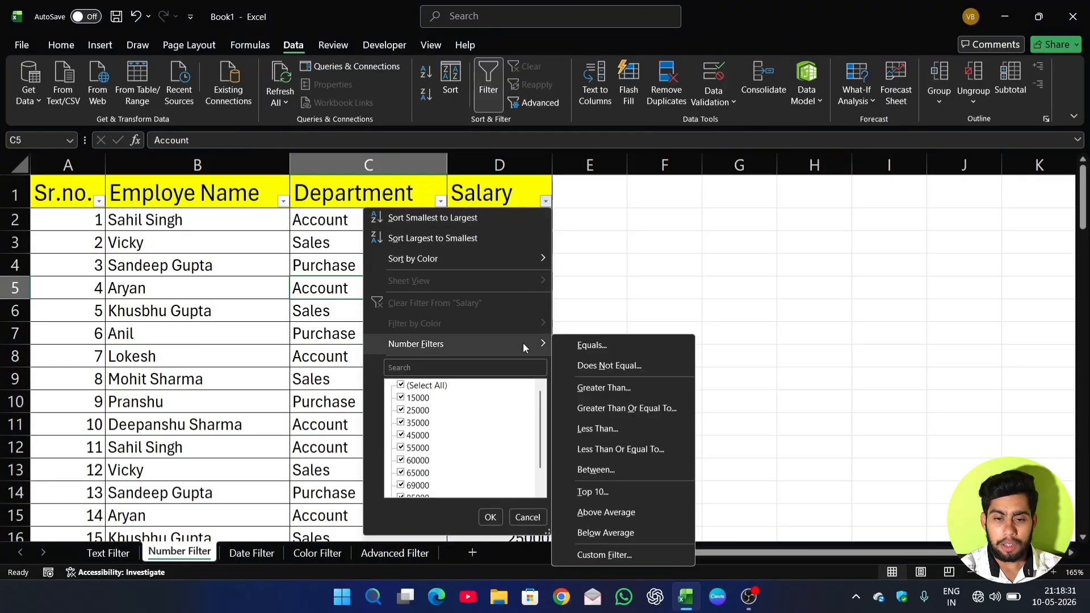
{"action": "left_click", "coordinate": [591, 366]}
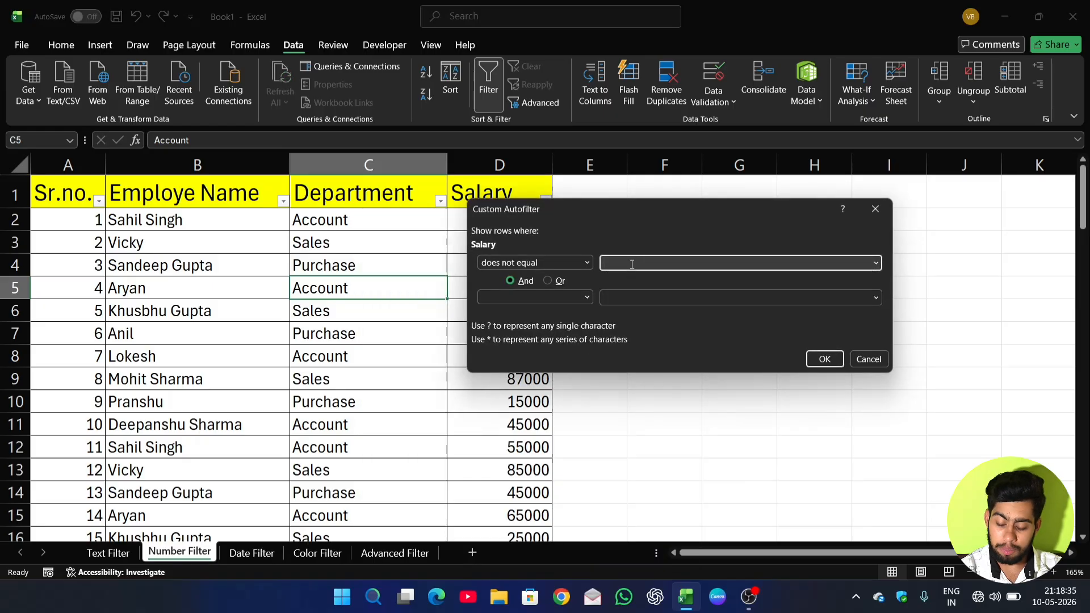
{"action": "type", "text": "55000"}
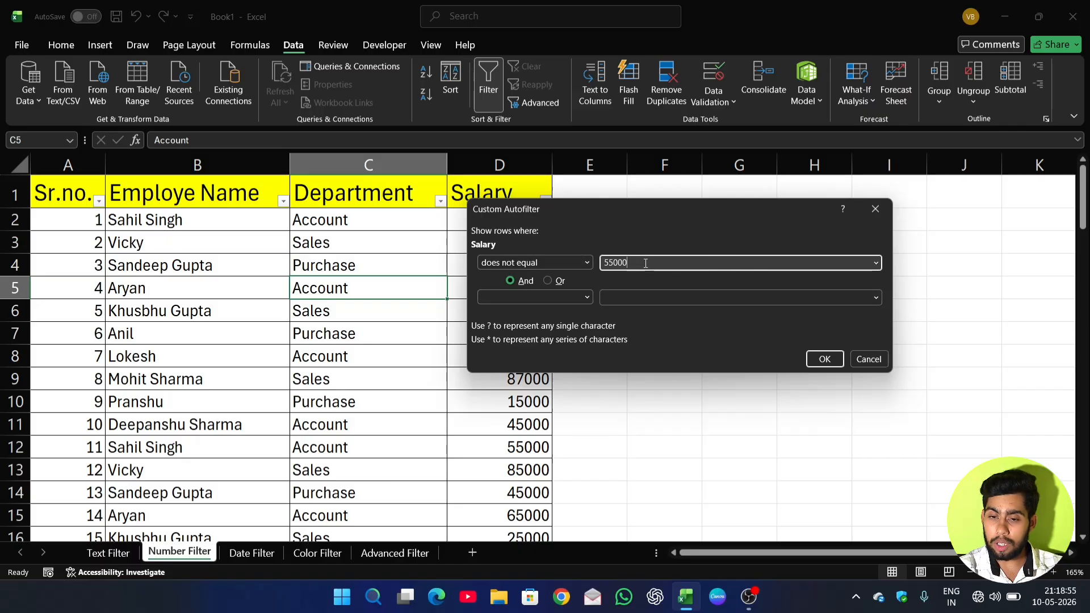
{"action": "left_click", "coordinate": [826, 359]}
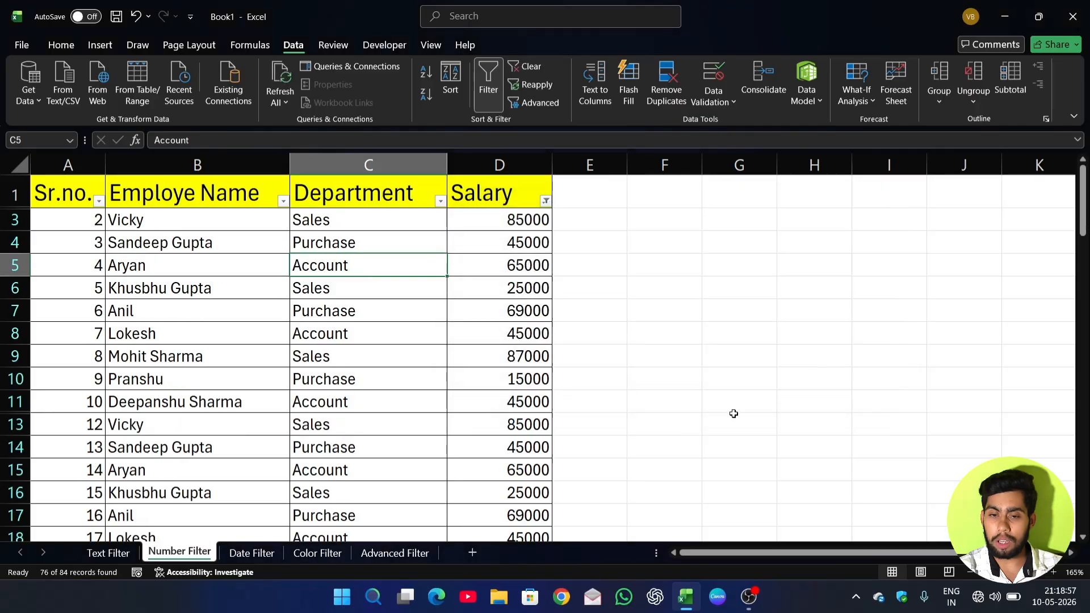
Look through the rows whose salary differs from 55000 and clear the filter from the Salary column.
{"action": "scroll", "coordinate": [512, 288], "scroll_direction": "down", "scroll_amount": 5}
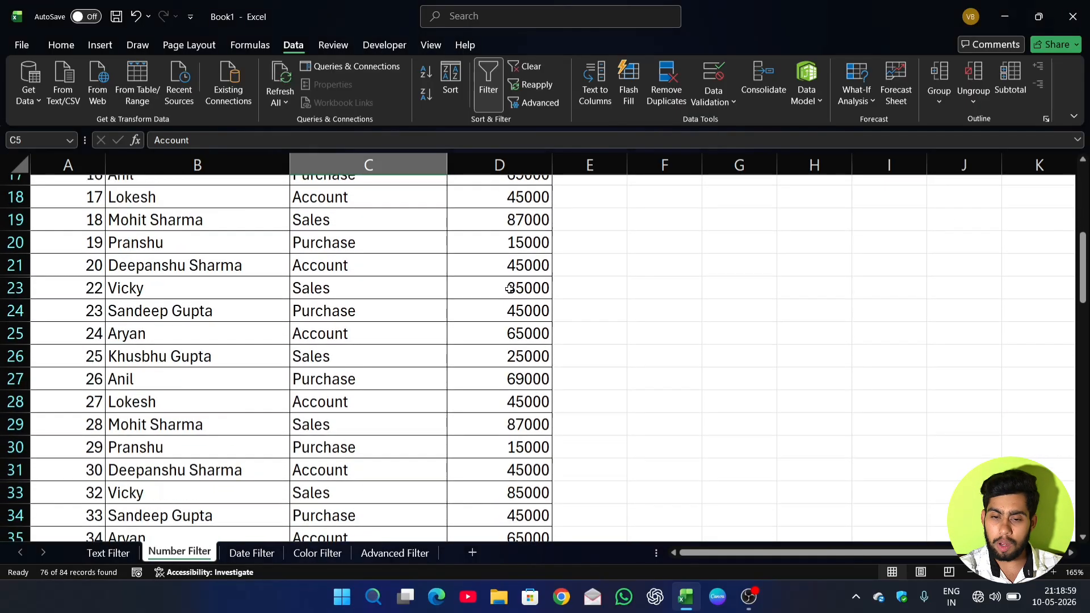
{"action": "scroll", "coordinate": [509, 288], "scroll_direction": "down", "scroll_amount": 2}
{"action": "scroll", "coordinate": [509, 289], "scroll_direction": "up", "scroll_amount": 7}
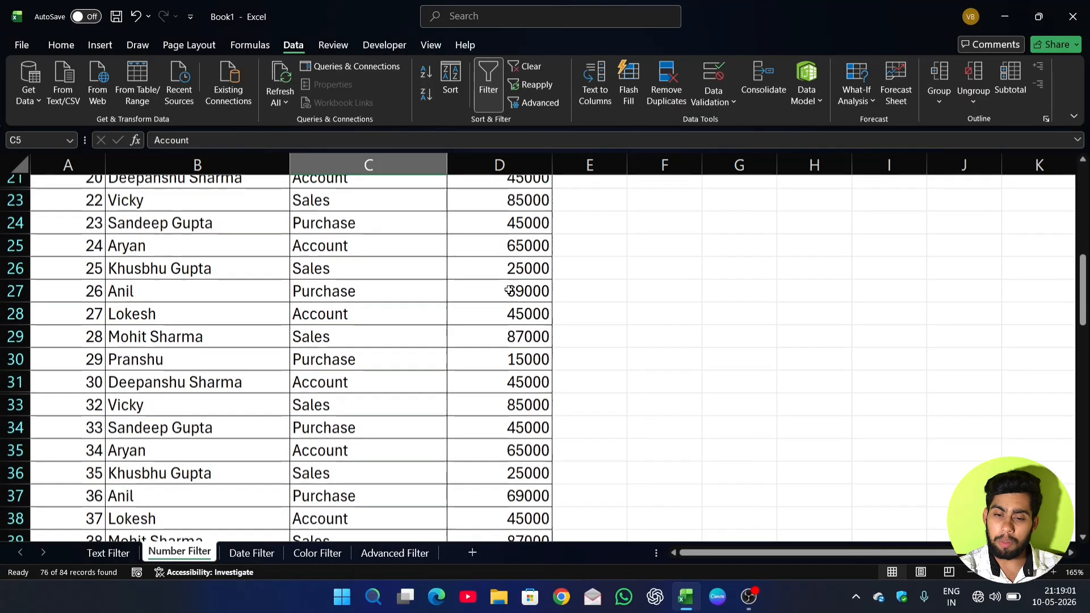
{"action": "scroll", "coordinate": [509, 289], "scroll_direction": "up", "scroll_amount": 1}
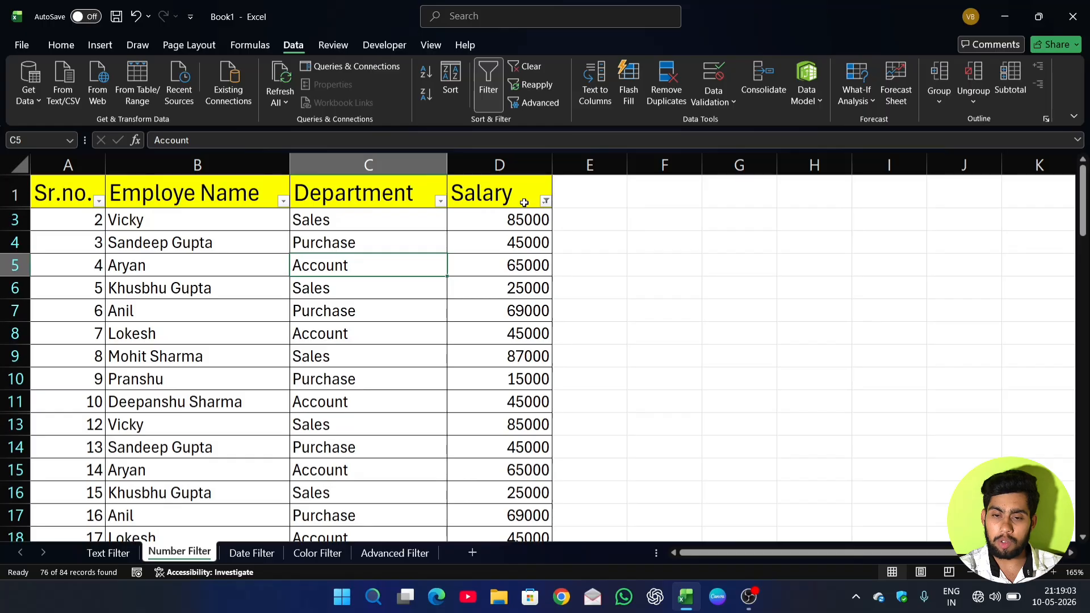
{"action": "left_click", "coordinate": [546, 201]}
{"action": "left_click", "coordinate": [485, 306]}
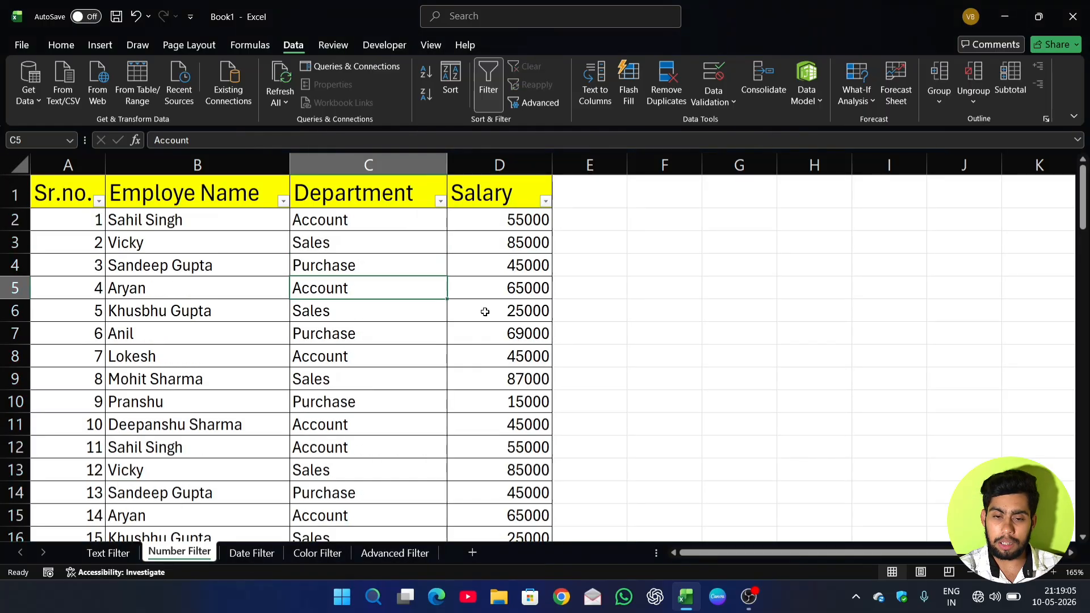
Apply a Greater Than number filter of 50000 to the Salary column.
{"action": "left_click", "coordinate": [545, 201]}
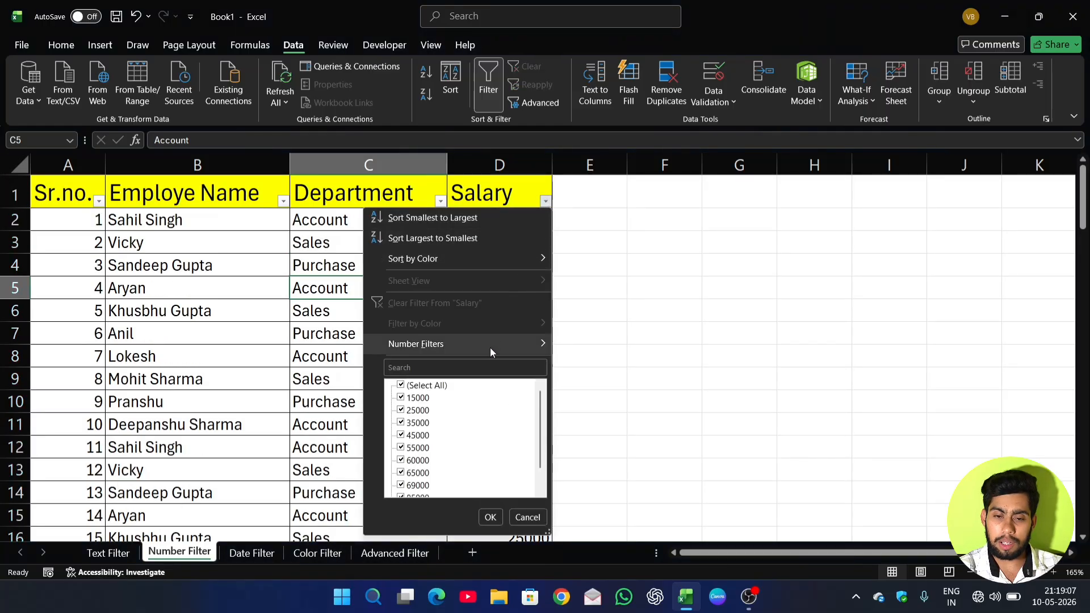
{"action": "mouse_move", "coordinate": [492, 348]}
{"action": "left_click", "coordinate": [592, 389]}
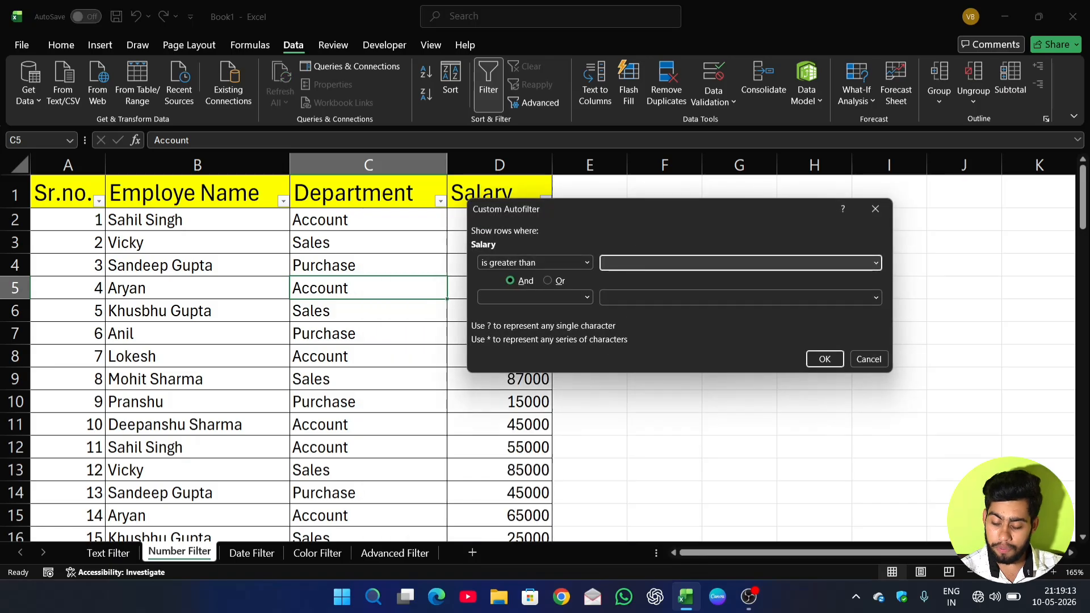
{"action": "type", "text": "50000"}
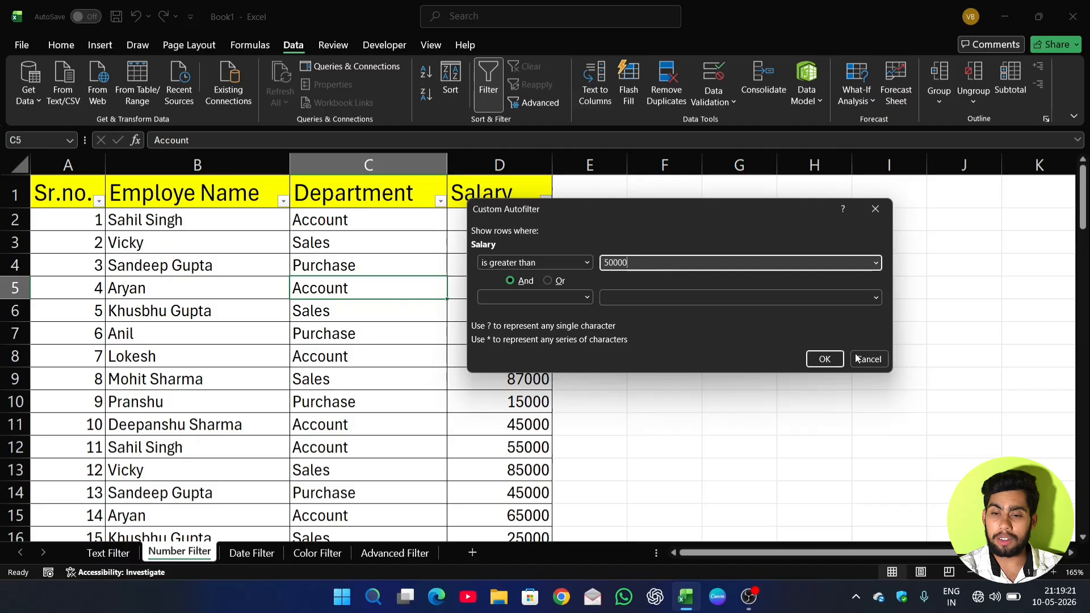
{"action": "left_click", "coordinate": [833, 361]}
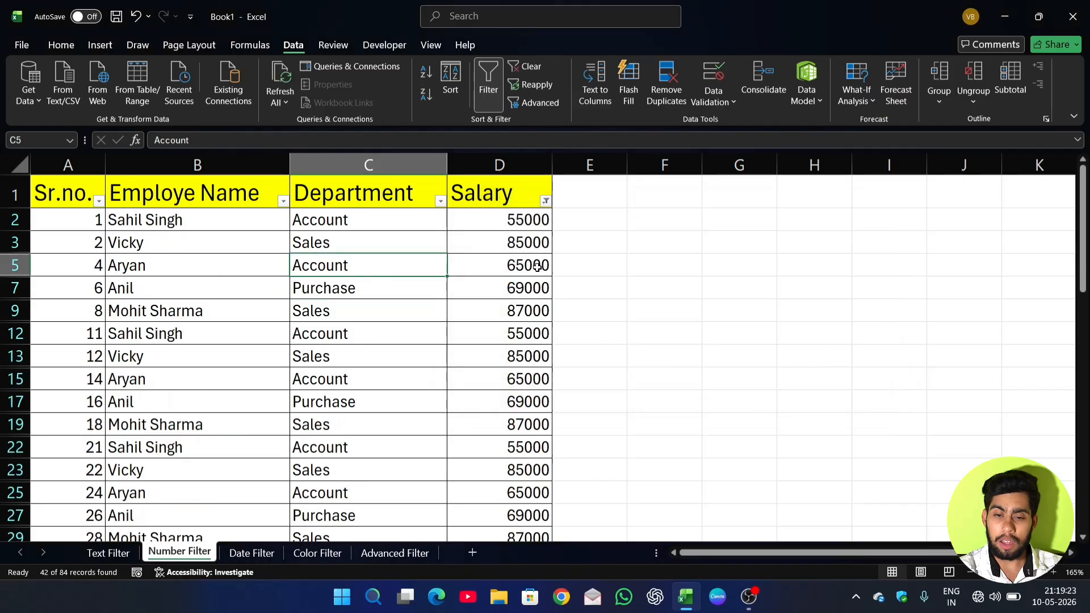
Look through the rows with salaries above 50000 and remove the Greater Than condition from the Salary column.
{"action": "scroll", "coordinate": [537, 267], "scroll_direction": "down", "scroll_amount": 7}
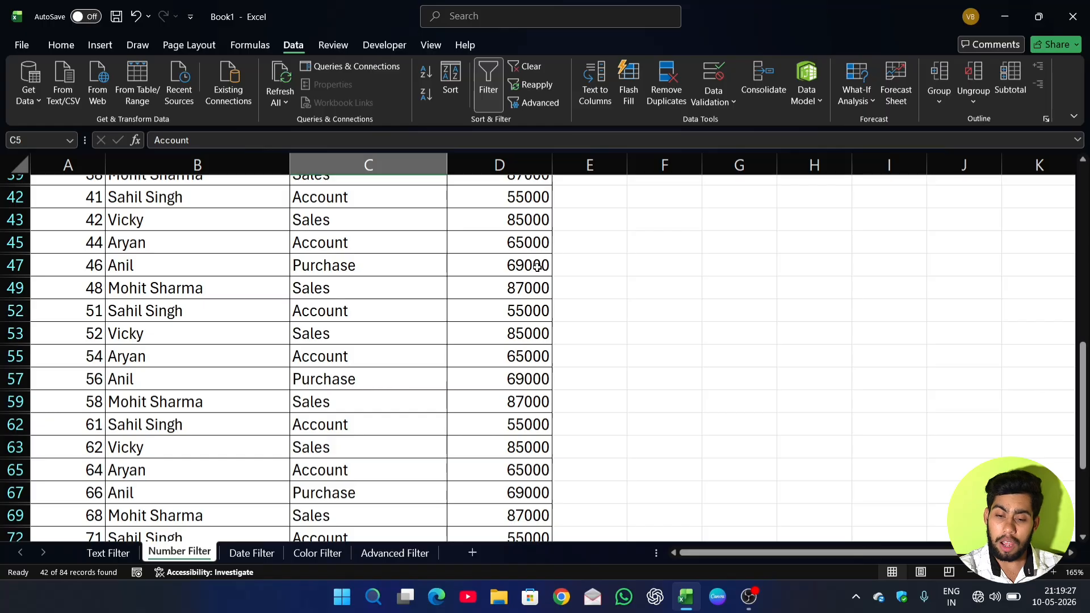
{"action": "scroll", "coordinate": [538, 267], "scroll_direction": "up", "scroll_amount": 6}
{"action": "scroll", "coordinate": [537, 267], "scroll_direction": "up", "scroll_amount": 3}
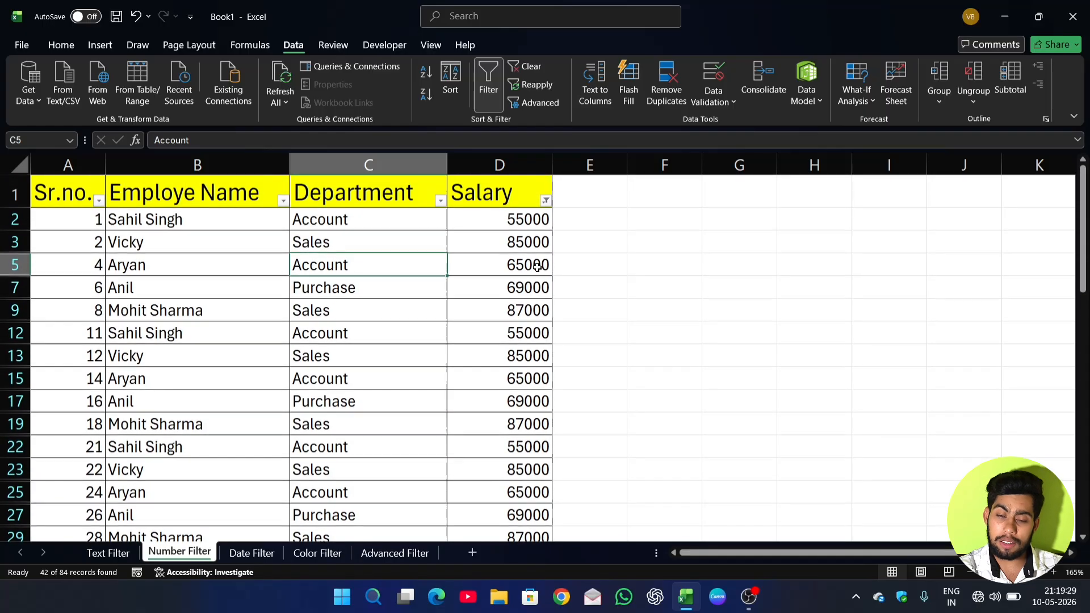
{"action": "left_click", "coordinate": [546, 201]}
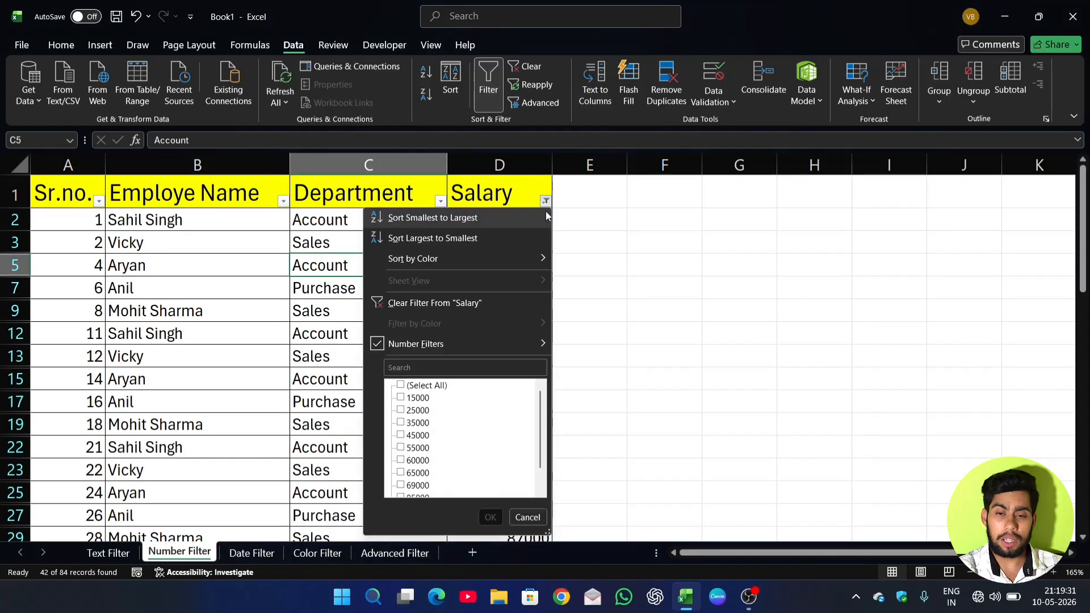
{"action": "left_click", "coordinate": [486, 307]}
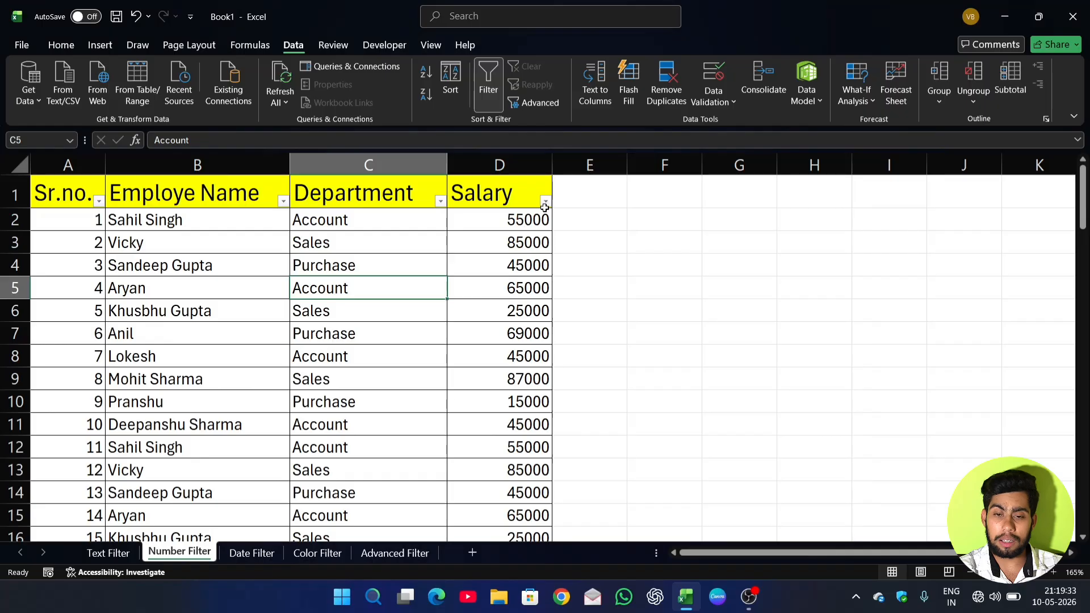
Apply a Greater Than Or Equal To number filter of 55000 to the Salary column.
{"action": "left_click", "coordinate": [544, 202]}
{"action": "mouse_move", "coordinate": [514, 341]}
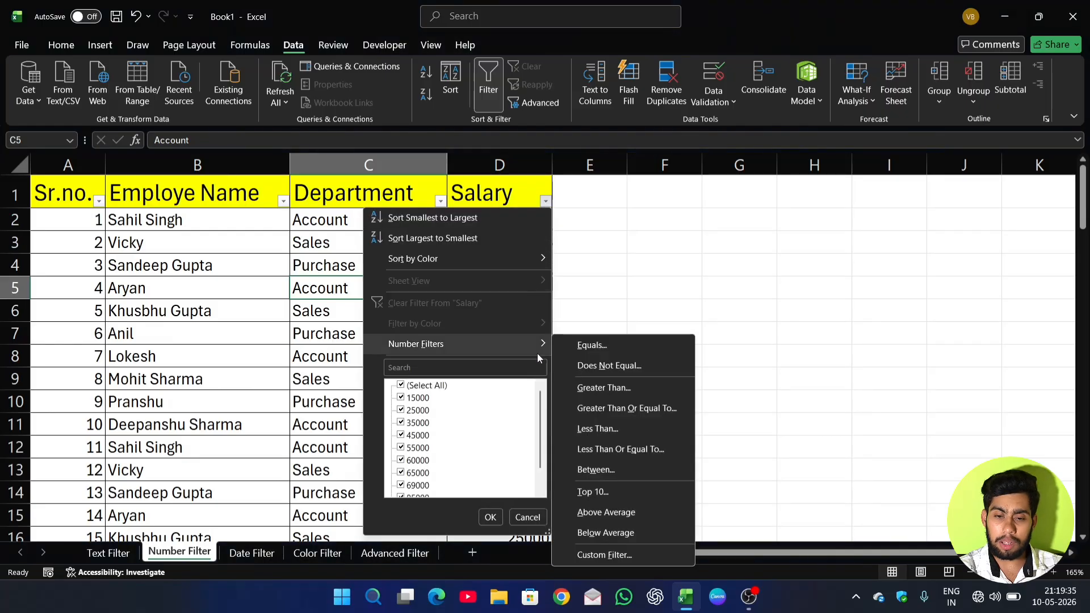
{"action": "left_click", "coordinate": [644, 410]}
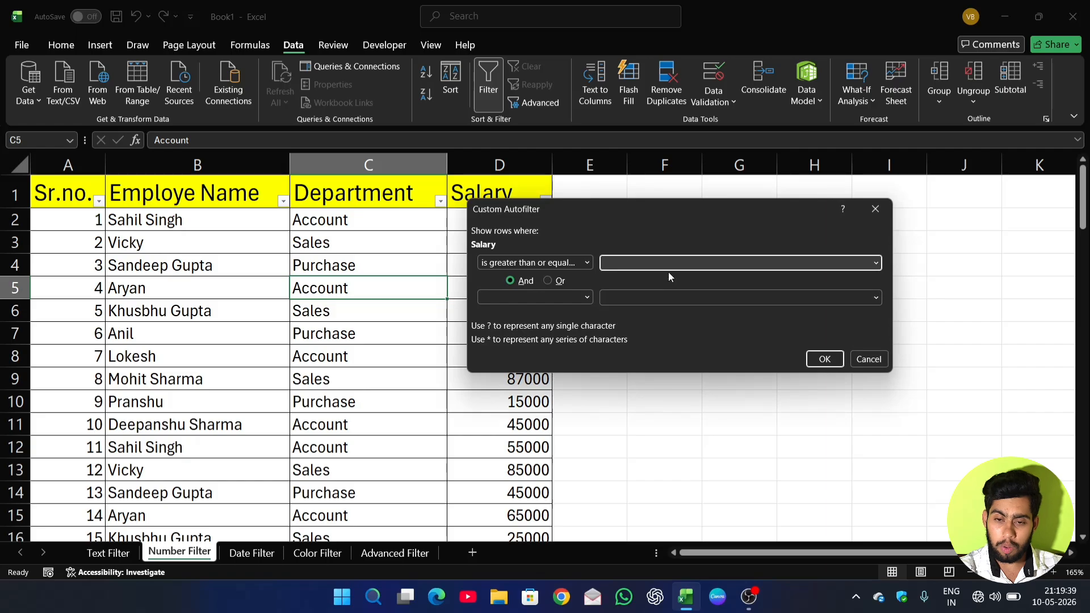
{"action": "type", "text": "55000"}
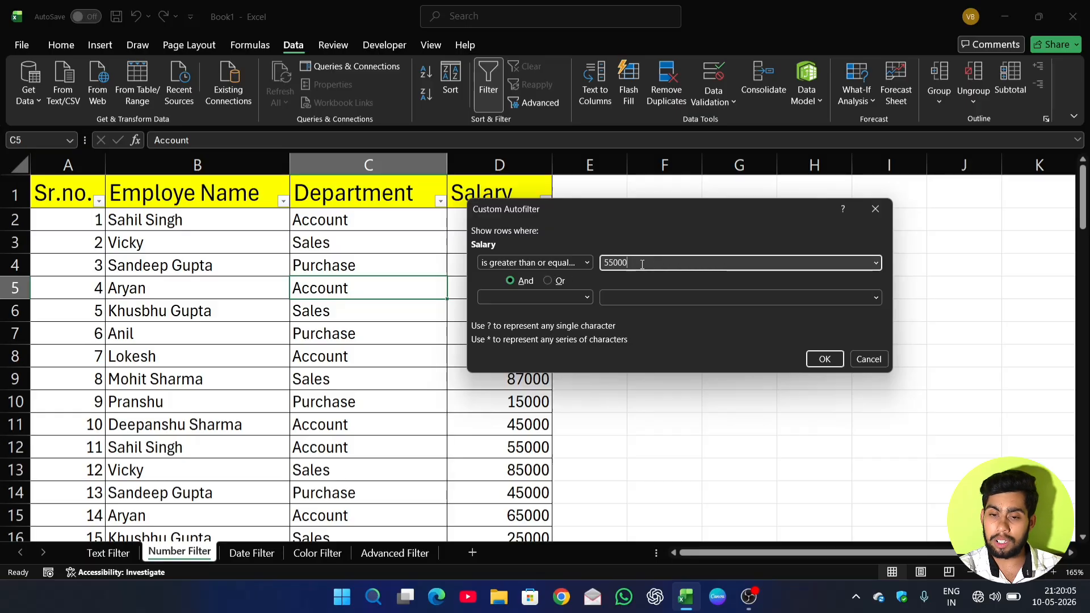
{"action": "left_click", "coordinate": [813, 361]}
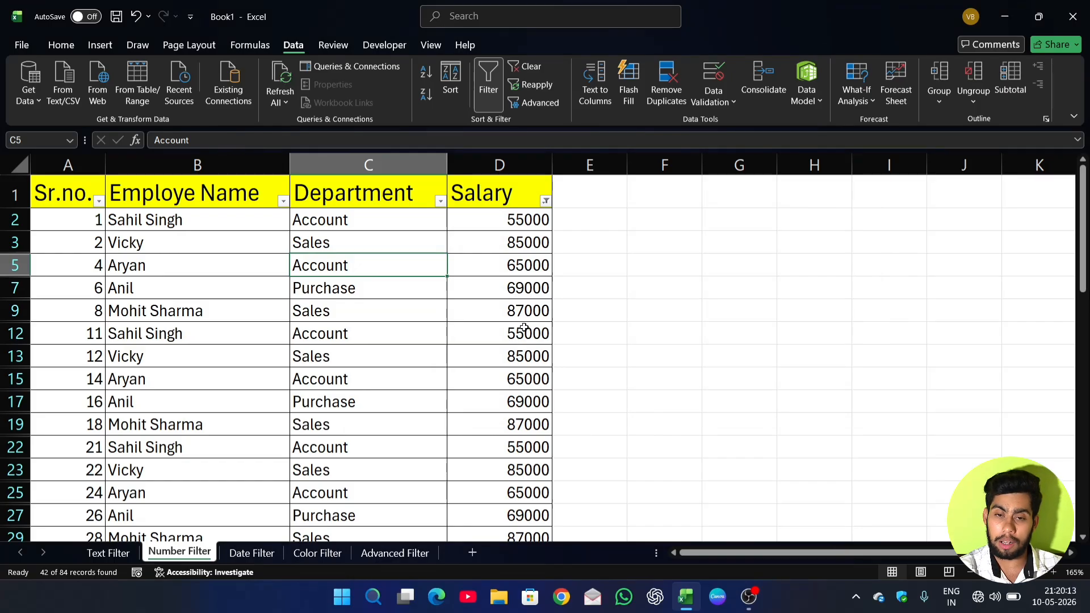
Clear the Greater Than Or Equal To condition from Salary and apply a Less Than number filter of 55000.
{"action": "left_click", "coordinate": [546, 201]}
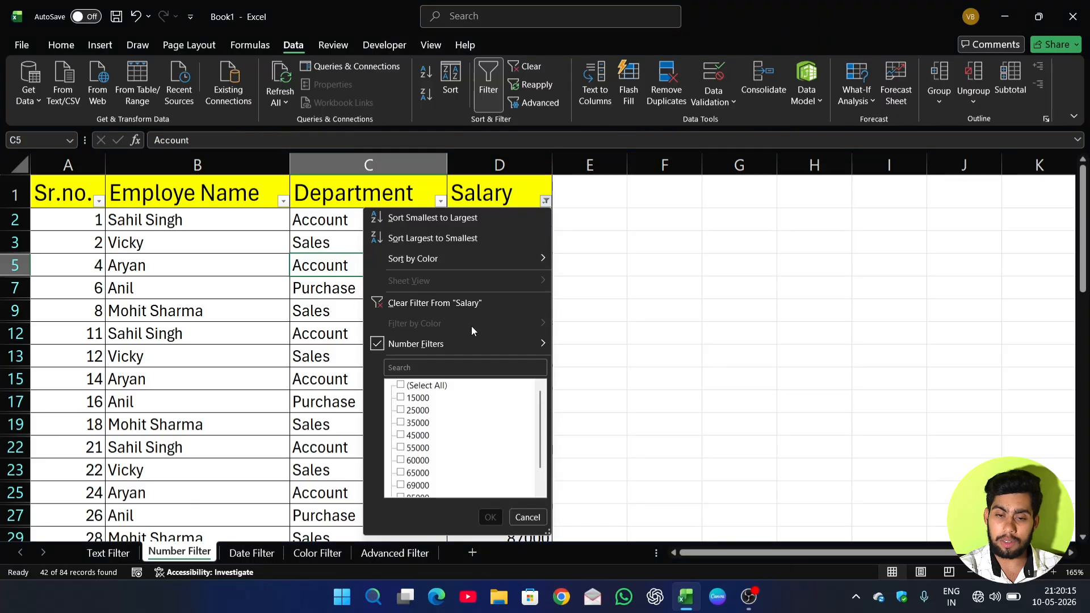
{"action": "left_click", "coordinate": [482, 301]}
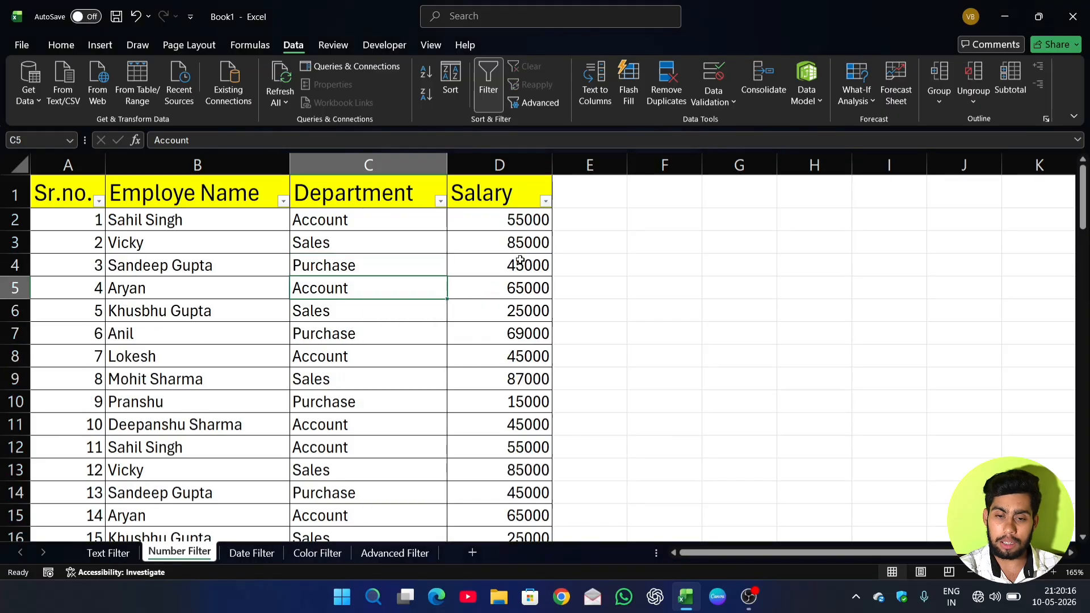
{"action": "left_click", "coordinate": [545, 201]}
{"action": "mouse_move", "coordinate": [516, 347]}
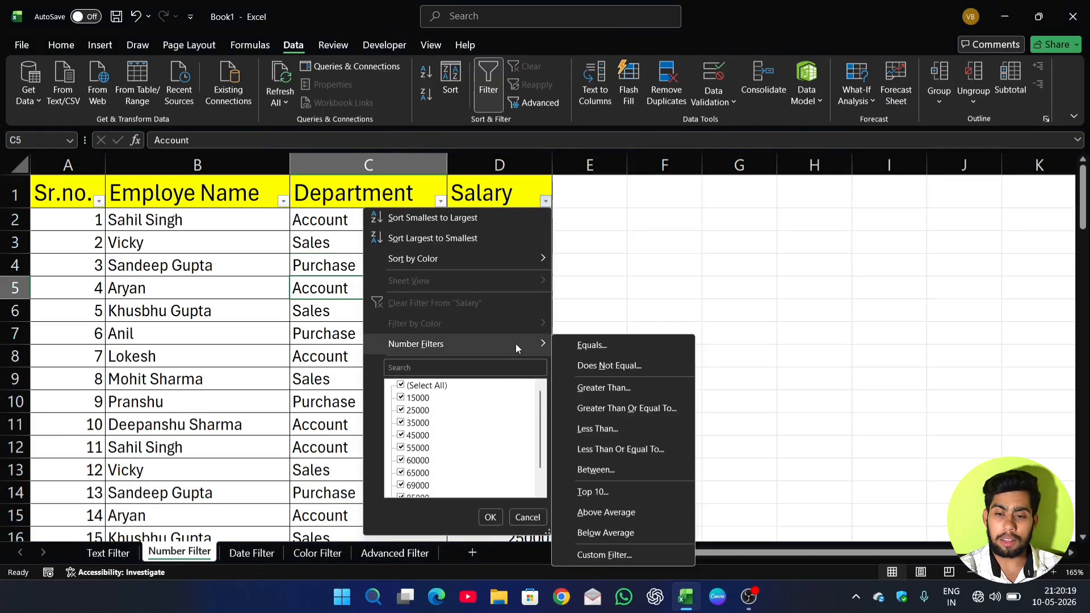
{"action": "left_click", "coordinate": [598, 429]}
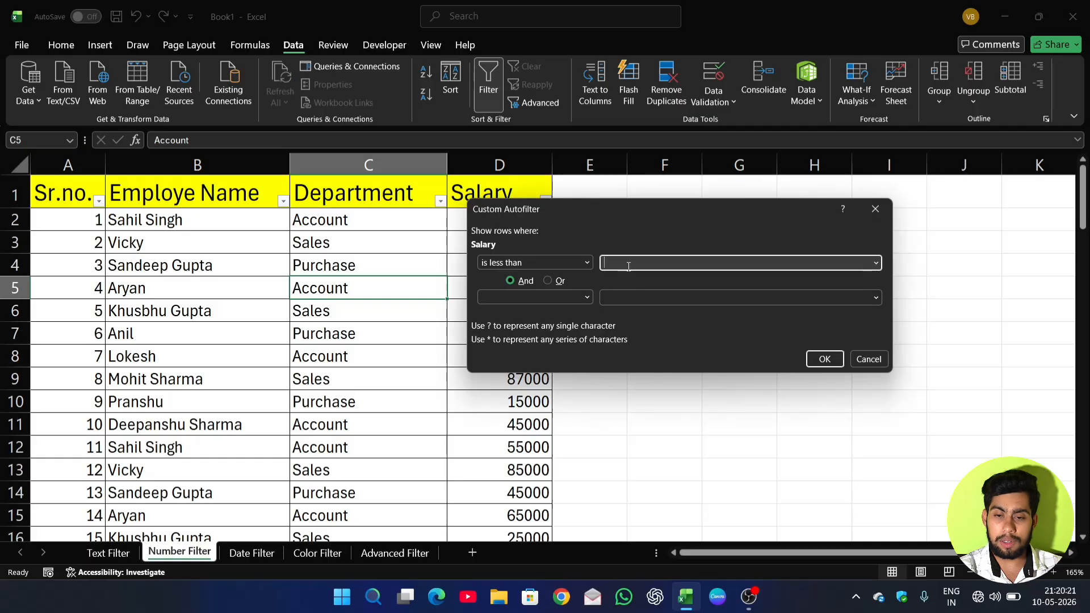
{"action": "type", "text": "55000"}
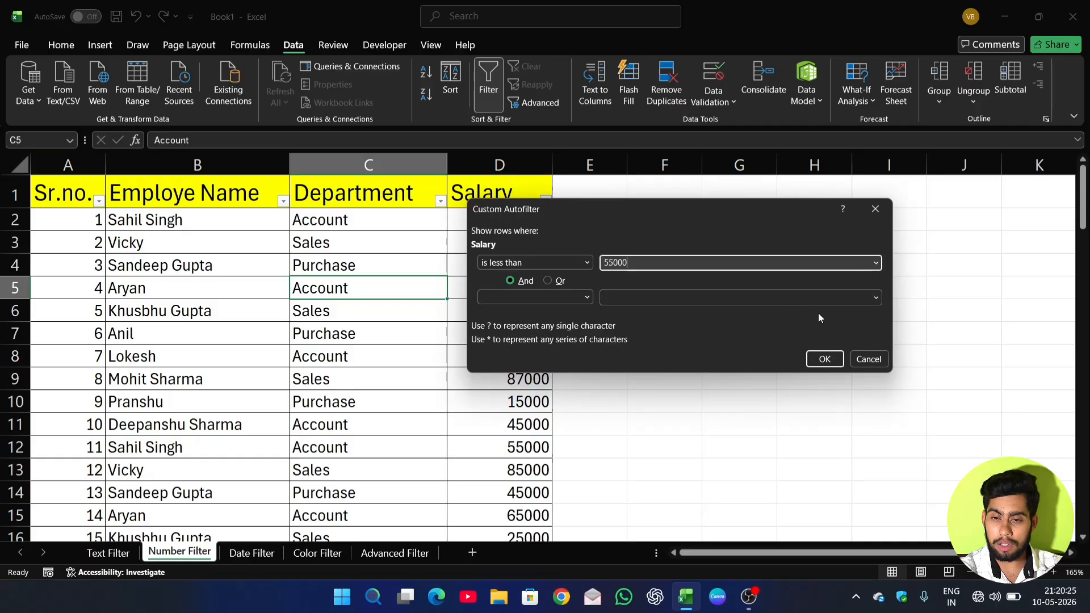
{"action": "left_click", "coordinate": [825, 360]}
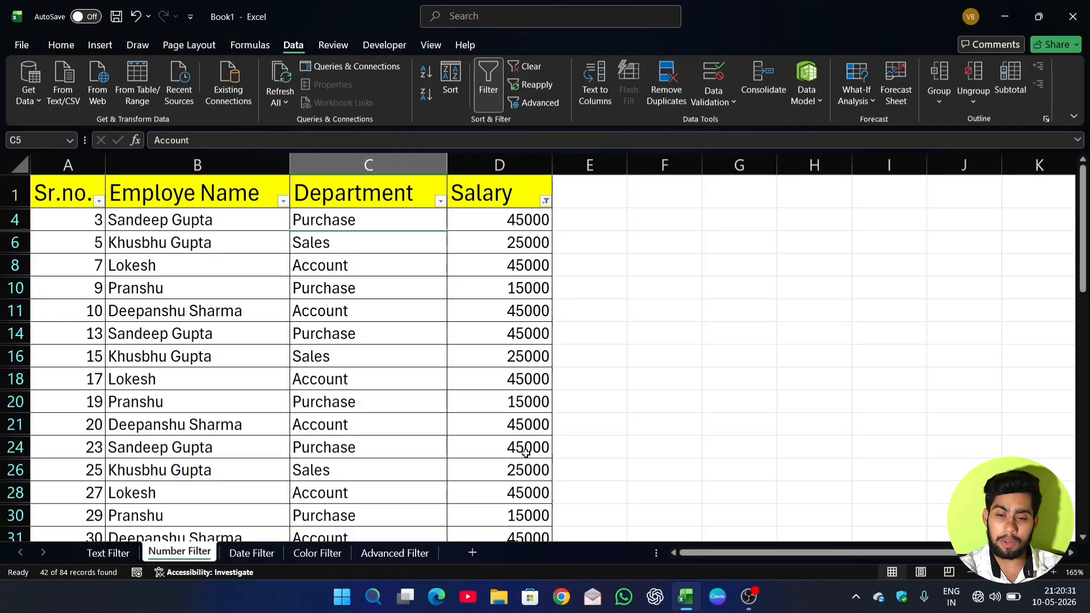
Clear the Less Than condition from Salary and apply a Between number filter from 55000 to 80000.
{"action": "left_click", "coordinate": [545, 203]}
{"action": "left_click", "coordinate": [477, 301]}
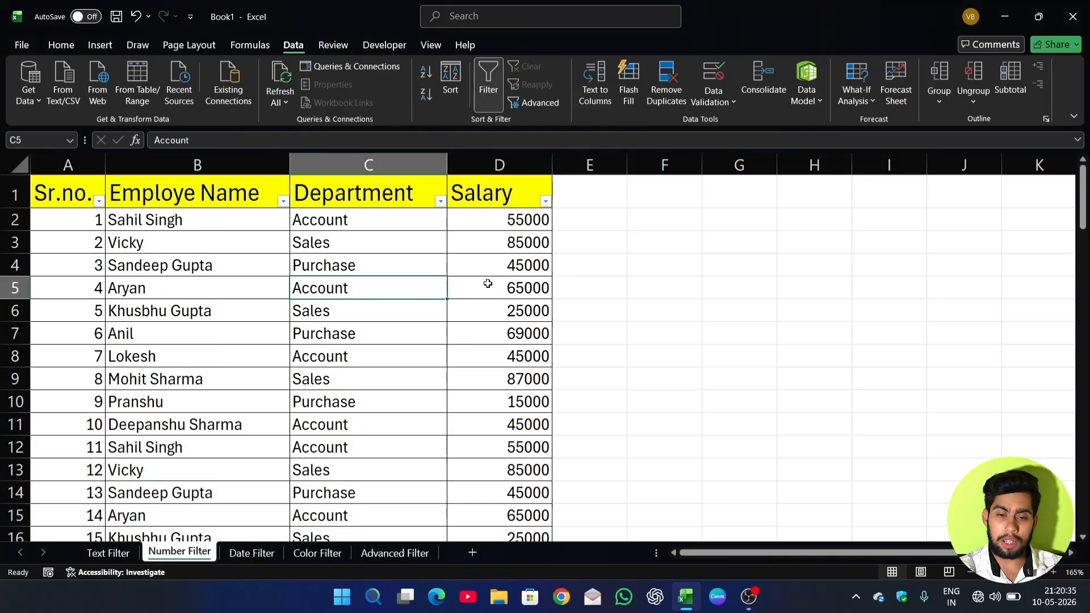
{"action": "left_click", "coordinate": [546, 201]}
{"action": "mouse_move", "coordinate": [509, 343]}
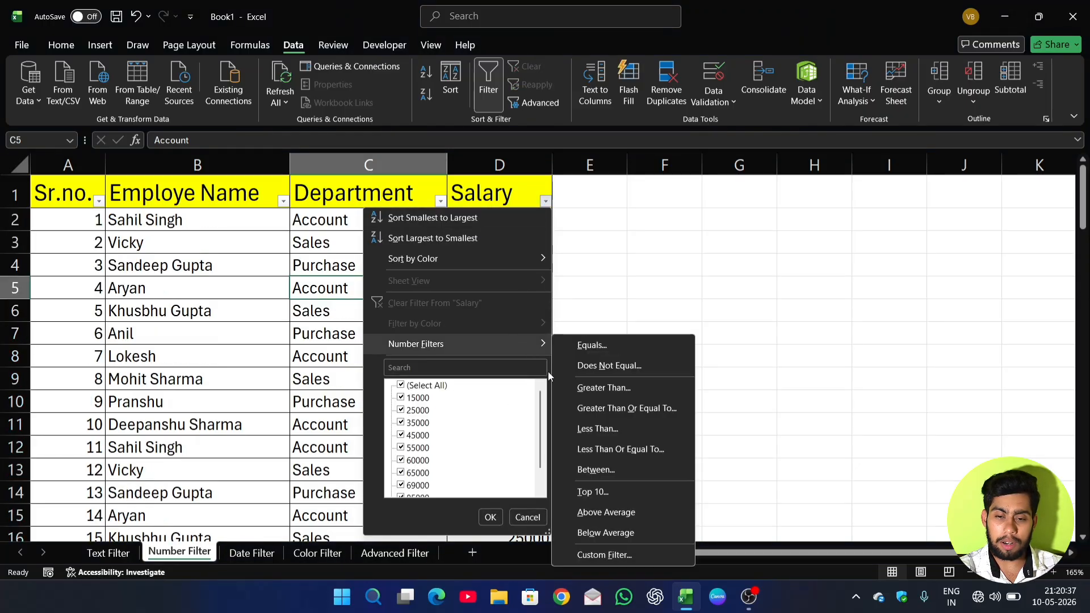
{"action": "left_click", "coordinate": [611, 471]}
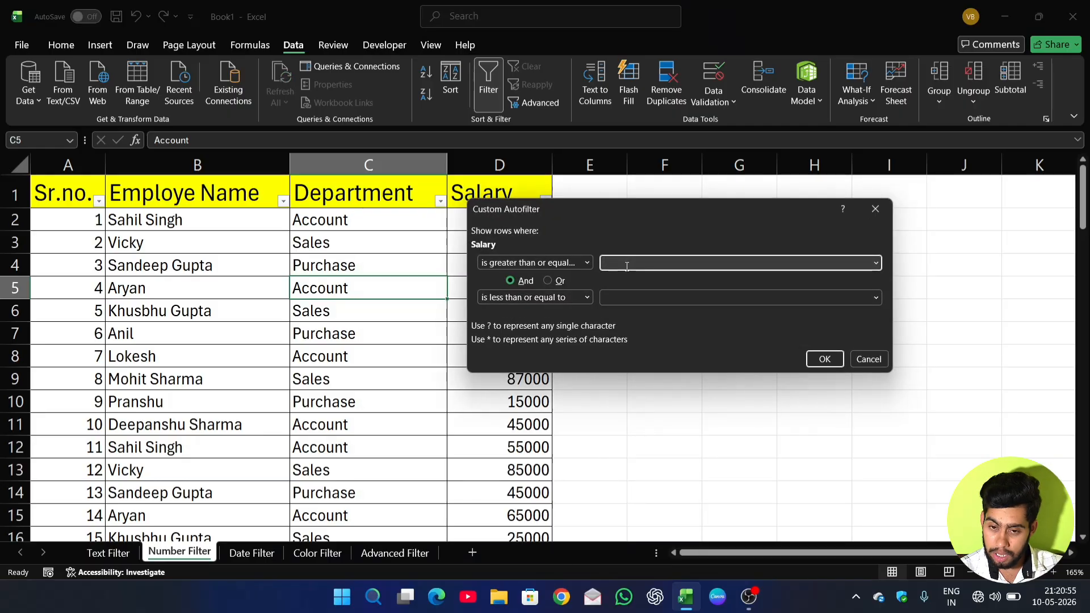
{"action": "type", "text": "55000"}
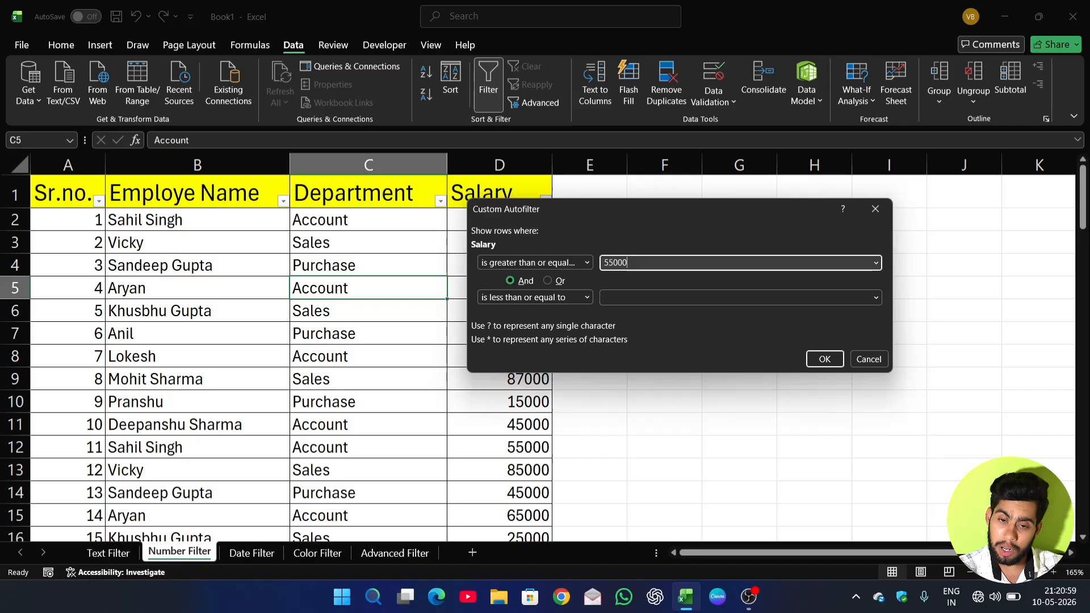
{"action": "left_click", "coordinate": [679, 298]}
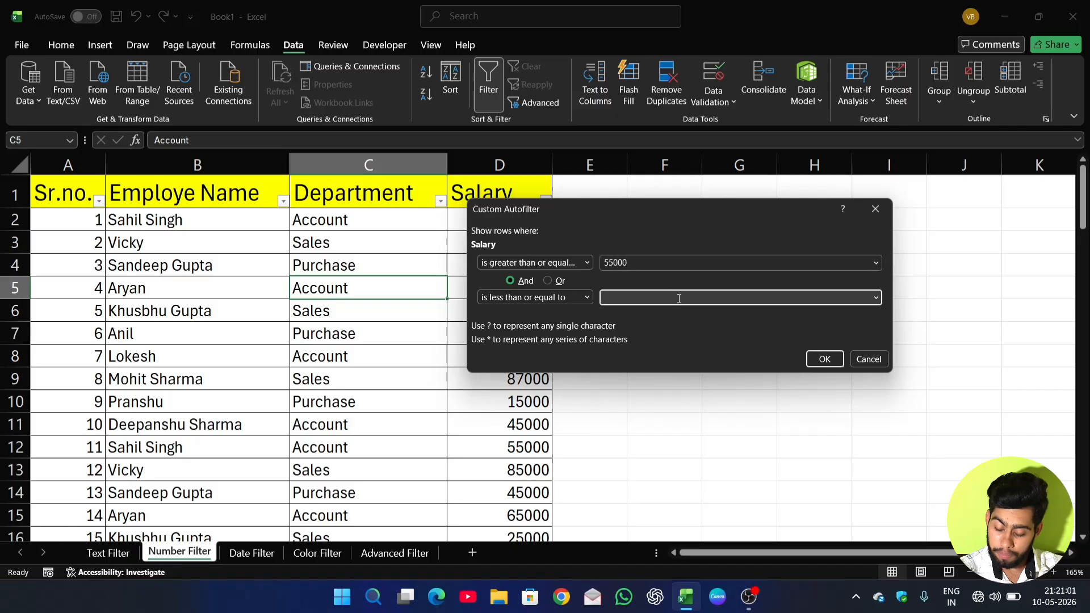
{"action": "type", "text": "80000"}
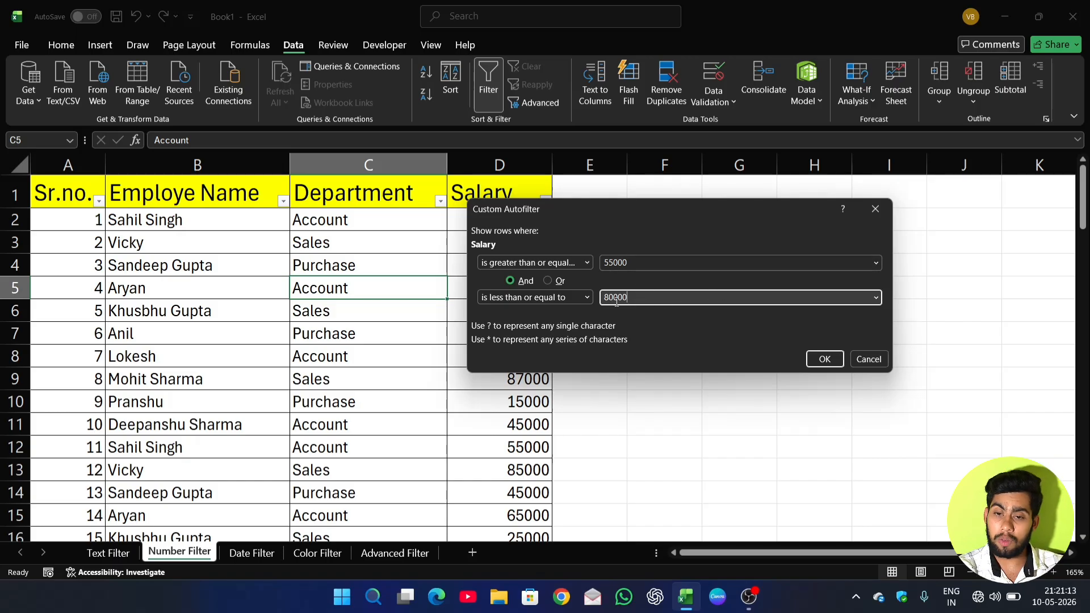
{"action": "left_click", "coordinate": [823, 360]}
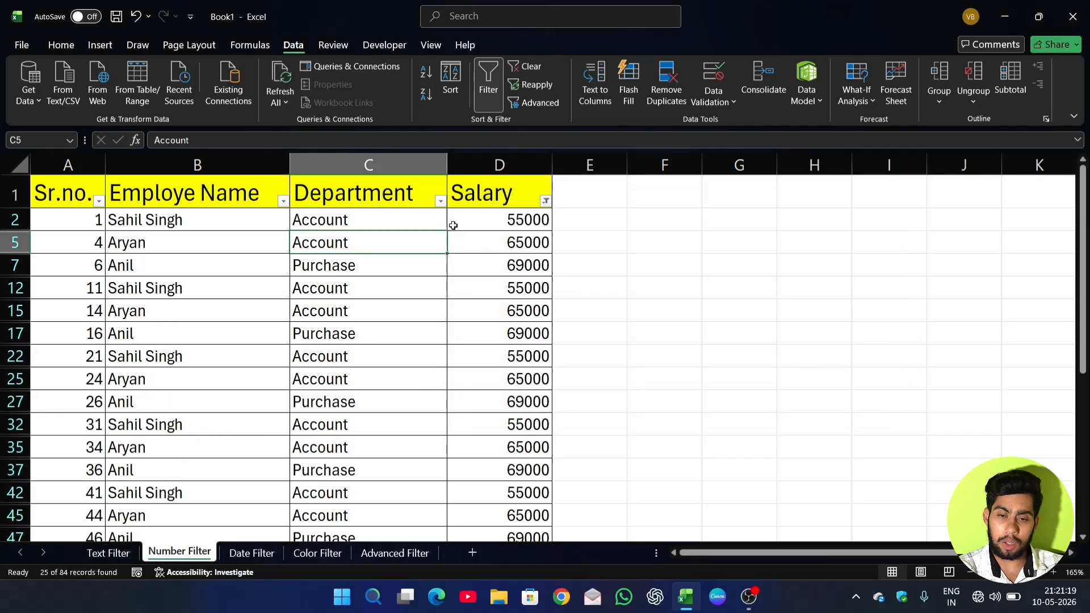
Look through the rows with salaries between 55000 and 80000 and clear the filter from the Salary column.
{"action": "scroll", "coordinate": [498, 307], "scroll_direction": "down", "scroll_amount": 6}
{"action": "scroll", "coordinate": [498, 305], "scroll_direction": "up", "scroll_amount": 3}
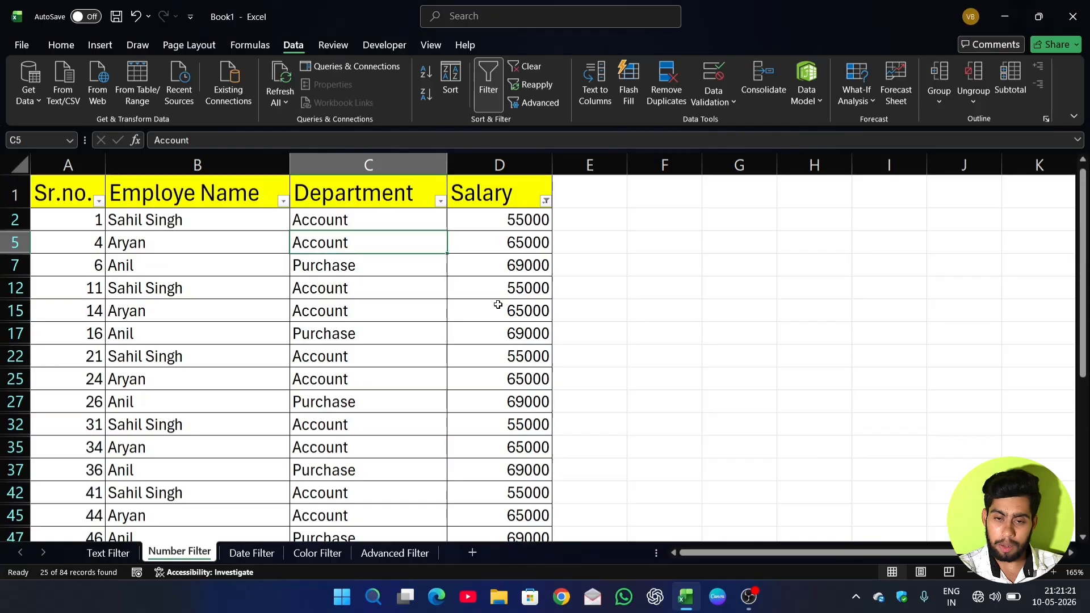
{"action": "left_click", "coordinate": [546, 201]}
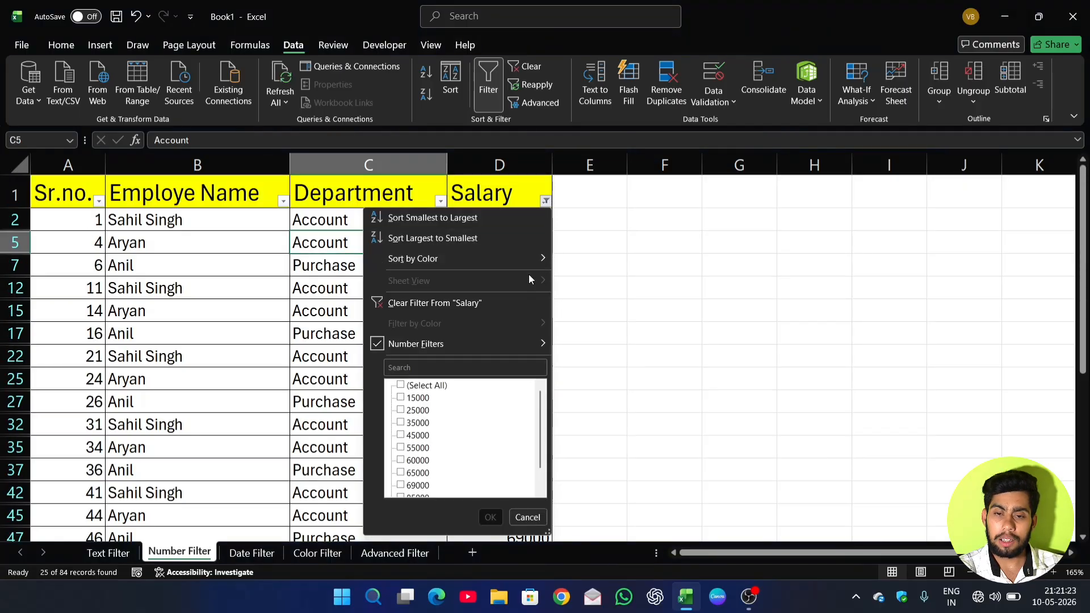
{"action": "left_click", "coordinate": [482, 304]}
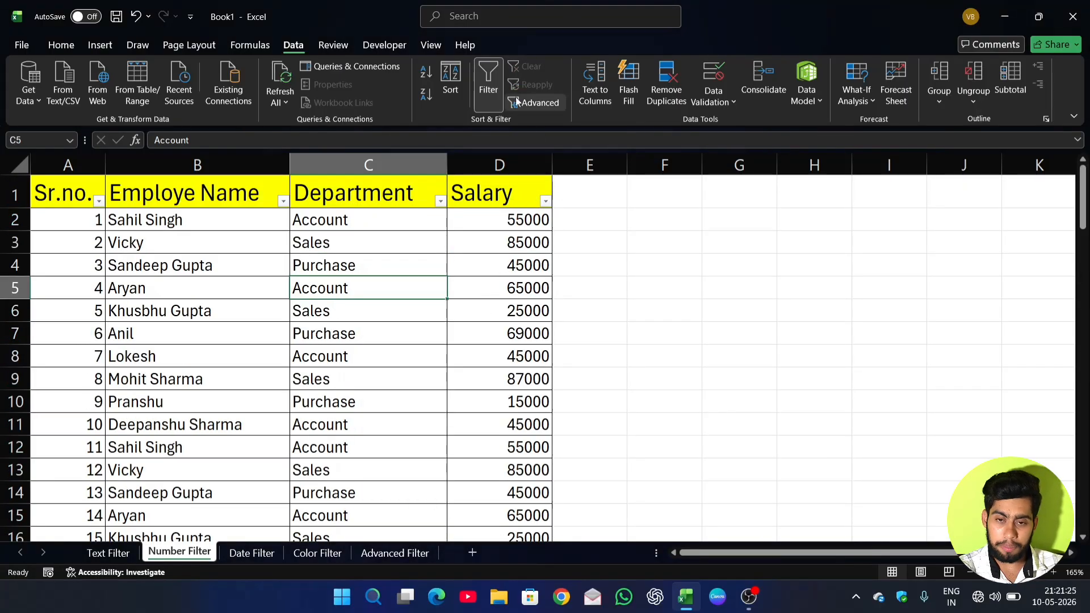
Apply a Top 10 number filter to the Salary column, set to show the top 9 items.
{"action": "left_click", "coordinate": [545, 201]}
{"action": "mouse_move", "coordinate": [507, 343]}
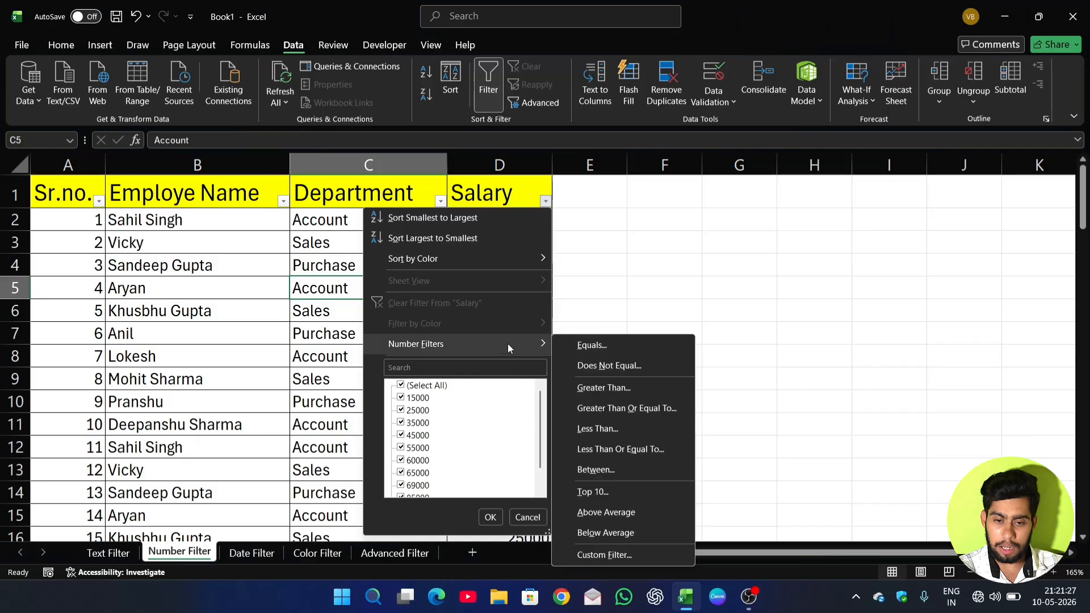
{"action": "left_click", "coordinate": [593, 493]}
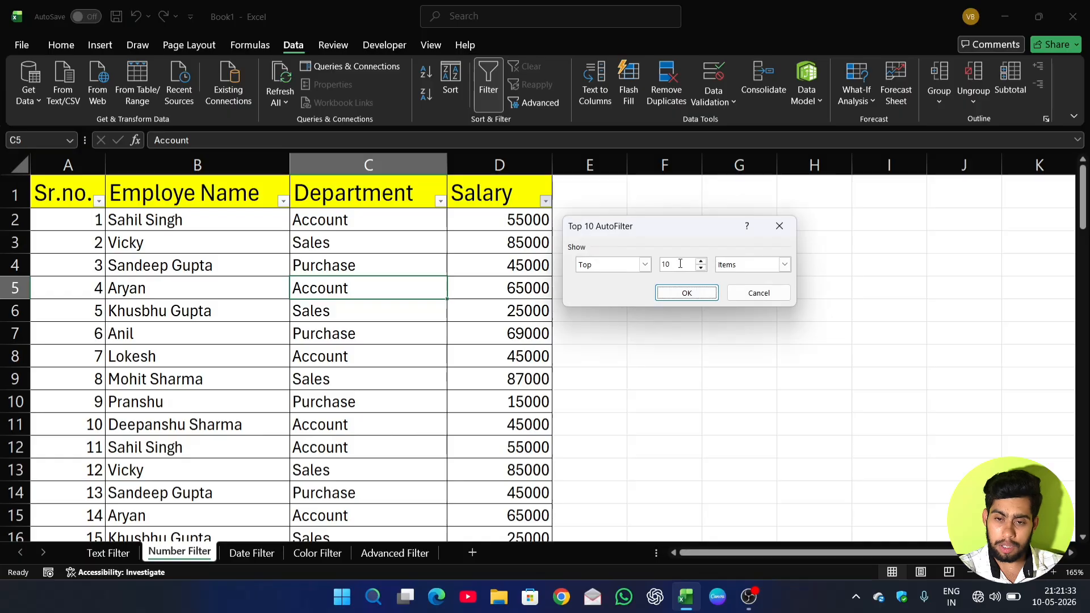
{"action": "left_click", "coordinate": [646, 265]}
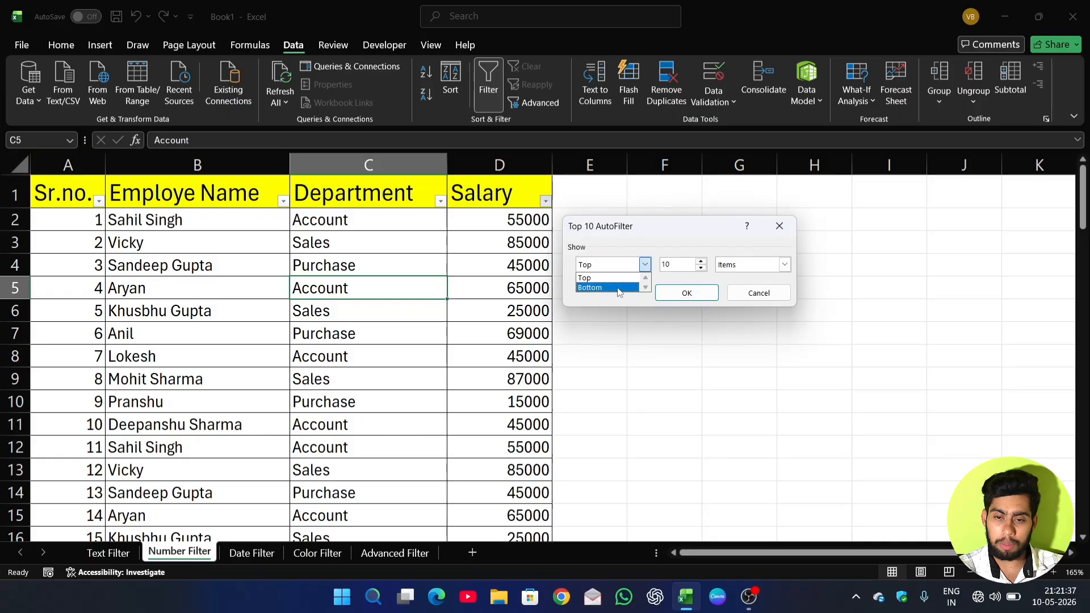
{"action": "left_click", "coordinate": [645, 266]}
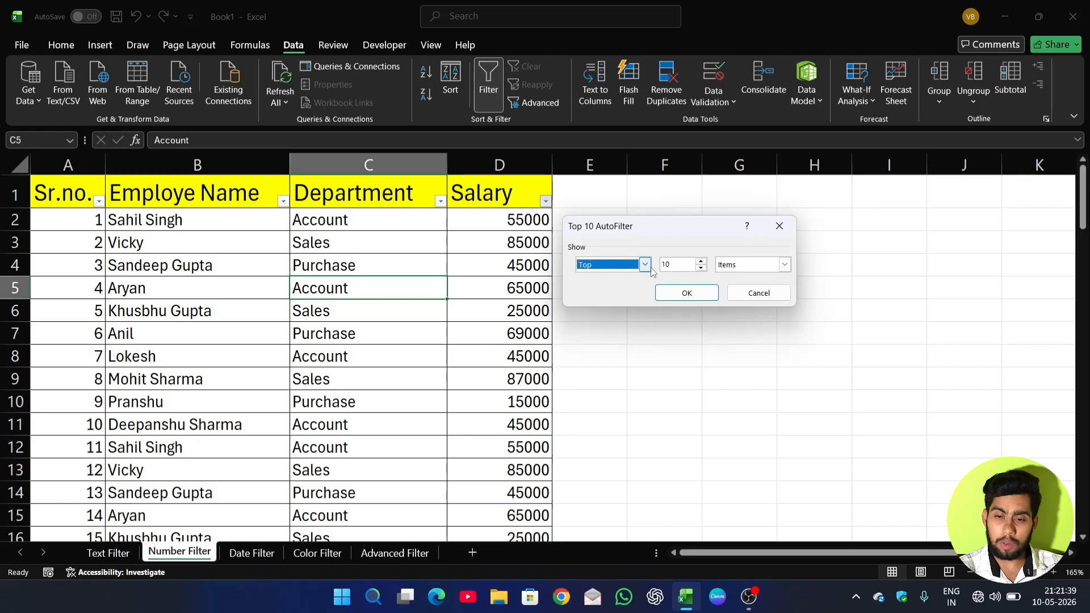
{"action": "left_click", "coordinate": [701, 269]}
{"action": "left_click", "coordinate": [701, 268]}
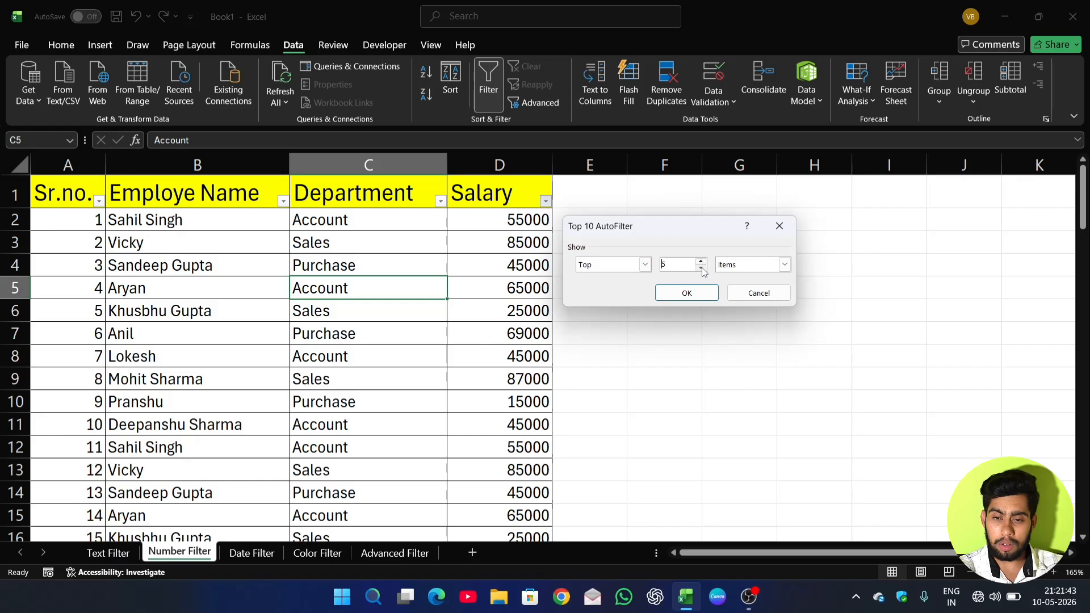
{"action": "left_click", "coordinate": [702, 262]}
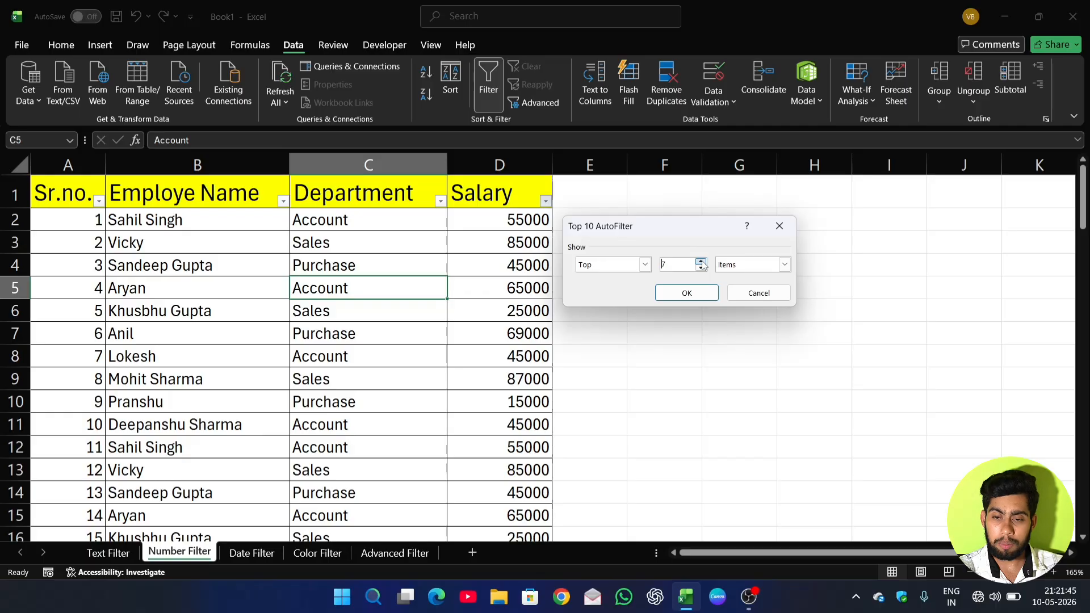
{"action": "left_click", "coordinate": [702, 263]}
{"action": "left_click", "coordinate": [702, 262]}
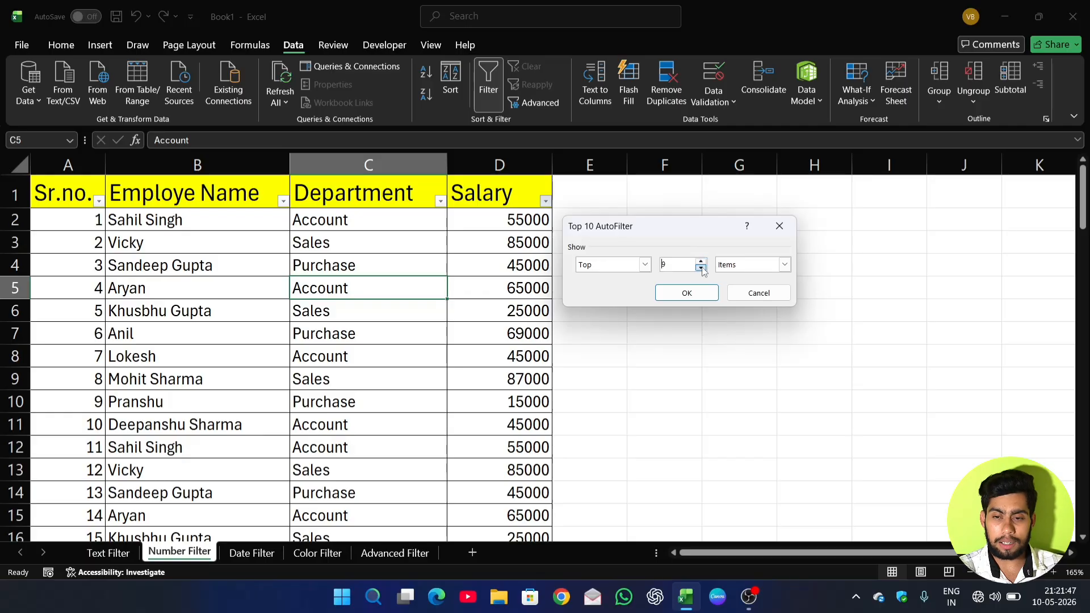
{"action": "left_click", "coordinate": [689, 293]}
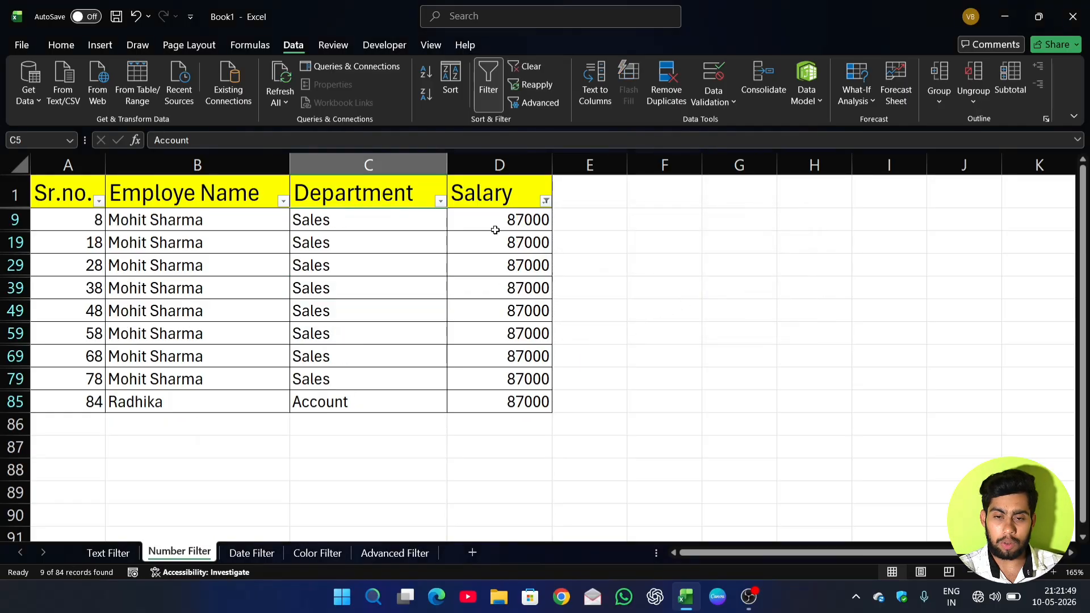
Clear the top 9 items filter from Salary and look over the Above Average, Below Average and Custom Filter options.
{"action": "left_click", "coordinate": [545, 200]}
{"action": "left_click", "coordinate": [482, 300]}
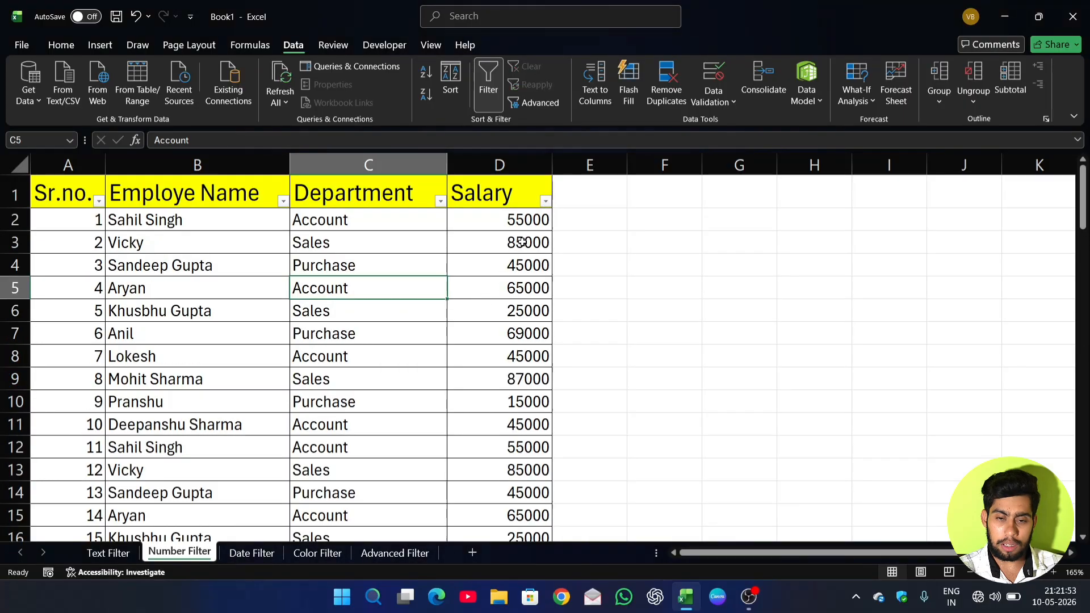
{"action": "left_click", "coordinate": [545, 200]}
{"action": "mouse_move", "coordinate": [501, 343]}
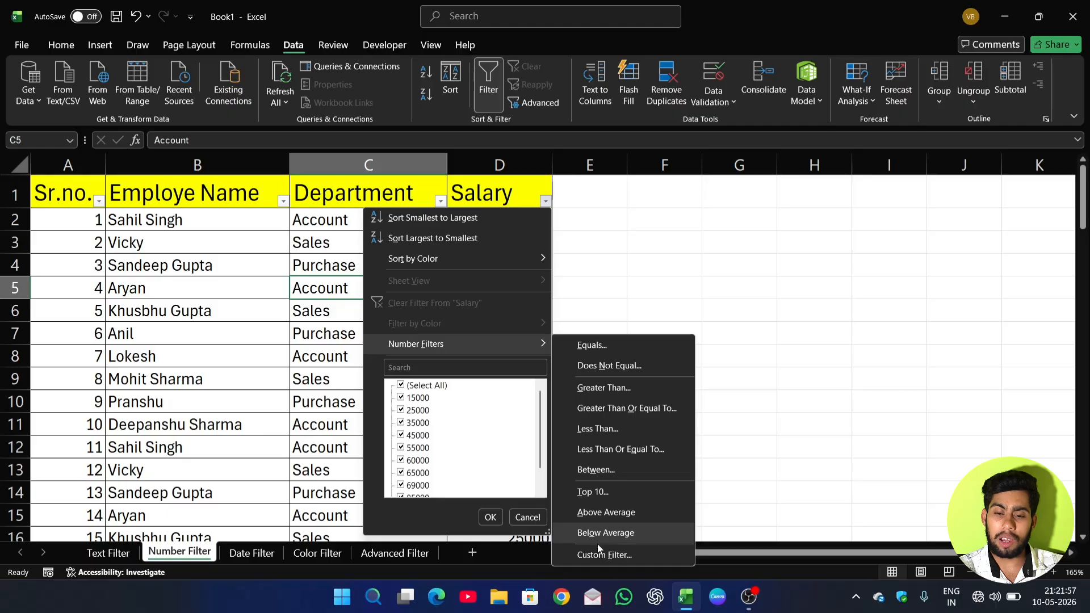
{"action": "left_click", "coordinate": [603, 267]}
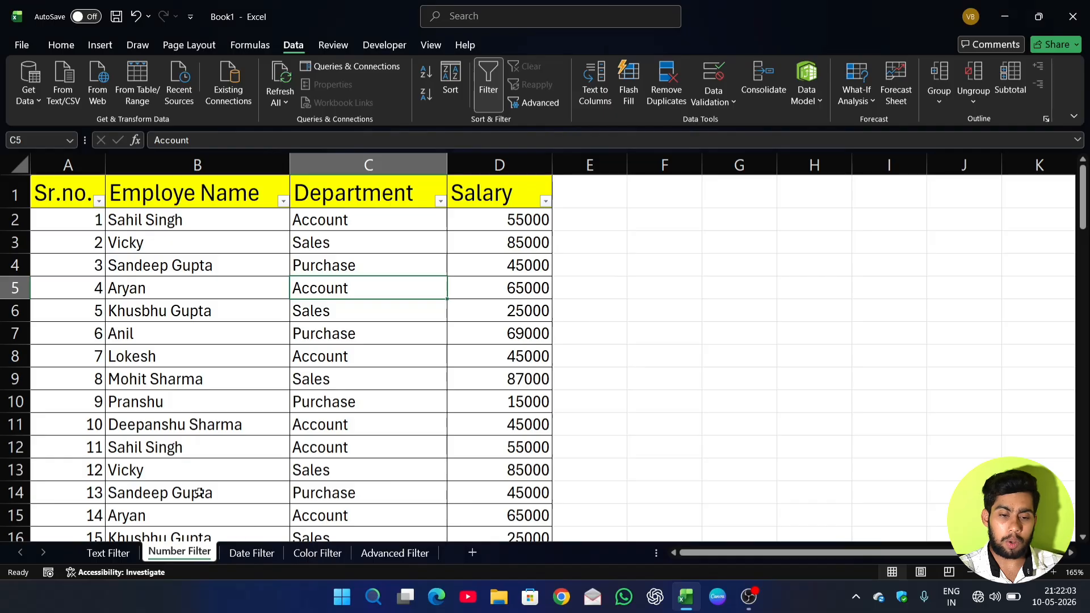
Switch to the Date Filter sheet, go to the start of its table and select cell C4 in the Date column.
{"action": "left_click", "coordinate": [250, 554]}
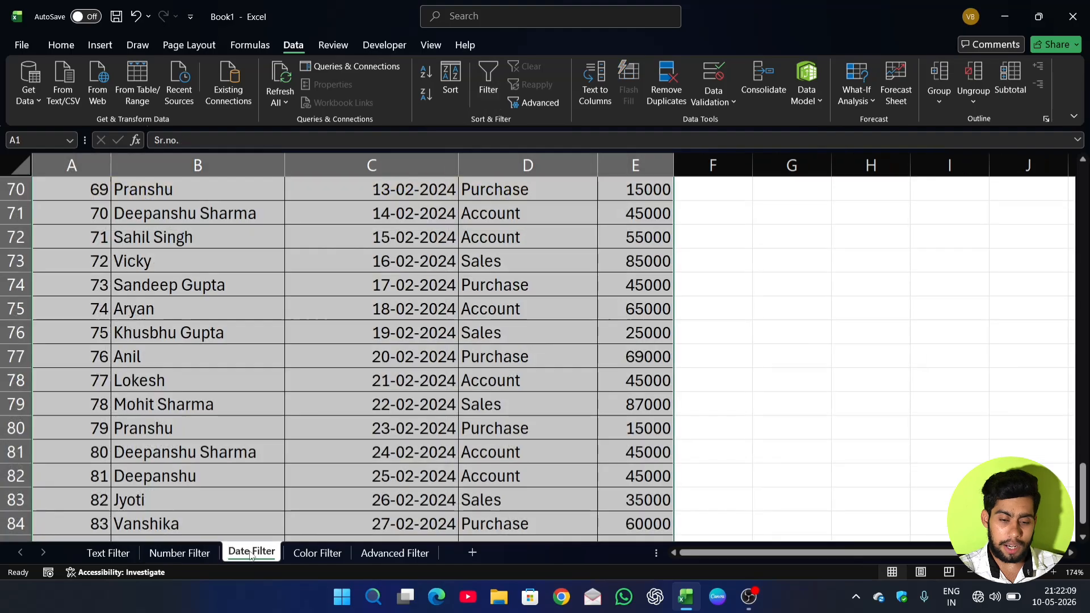
{"action": "scroll", "coordinate": [307, 413], "scroll_direction": "up", "scroll_amount": 5}
{"action": "scroll", "coordinate": [307, 413], "scroll_direction": "up", "scroll_amount": 18}
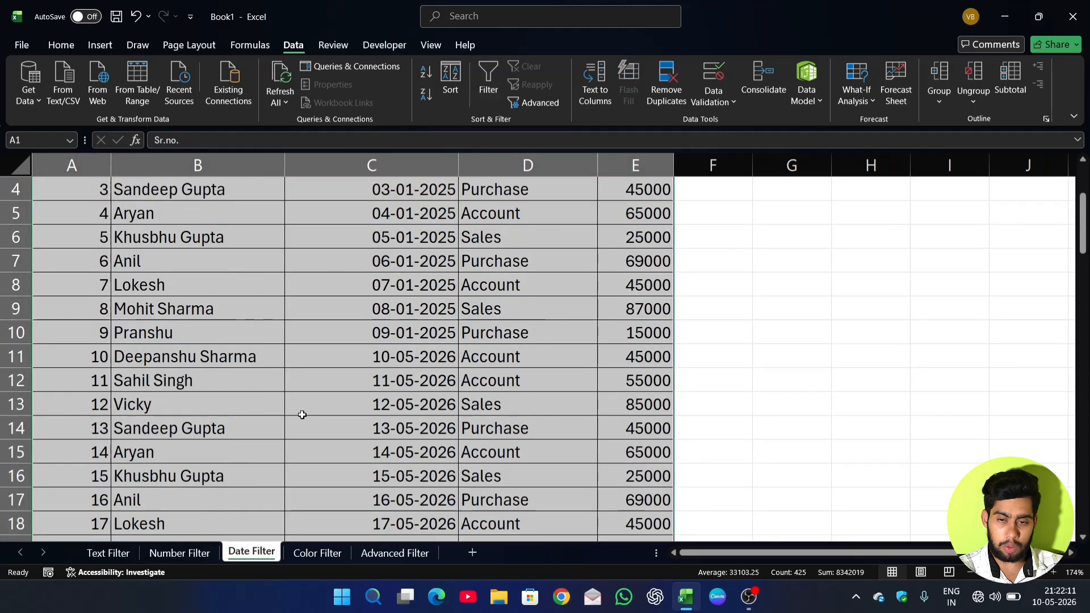
{"action": "left_click", "coordinate": [309, 397]}
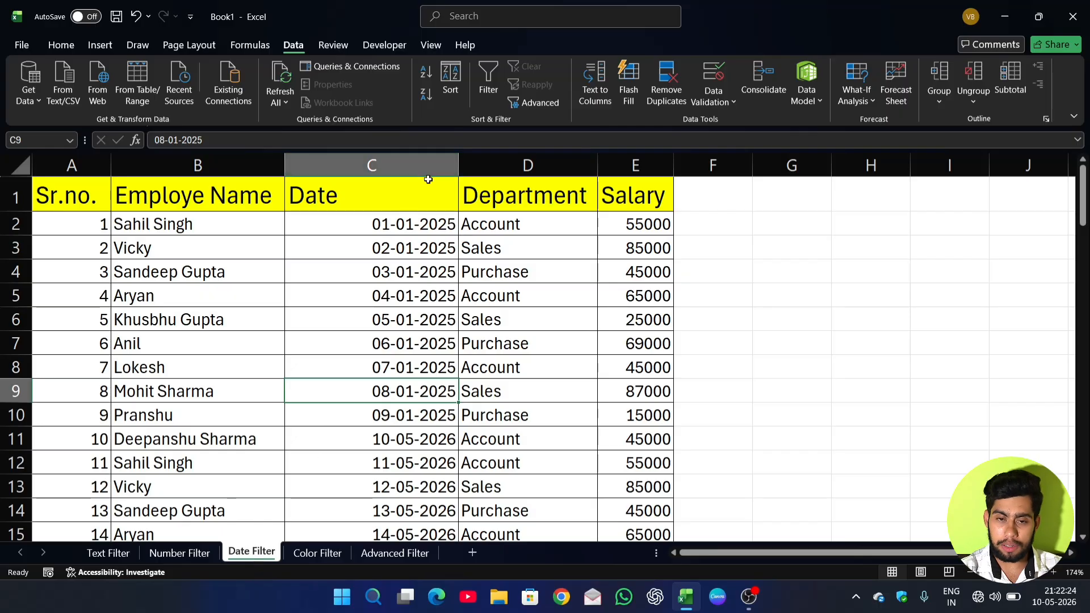
{"action": "left_click", "coordinate": [426, 196]}
{"action": "left_click", "coordinate": [430, 266]}
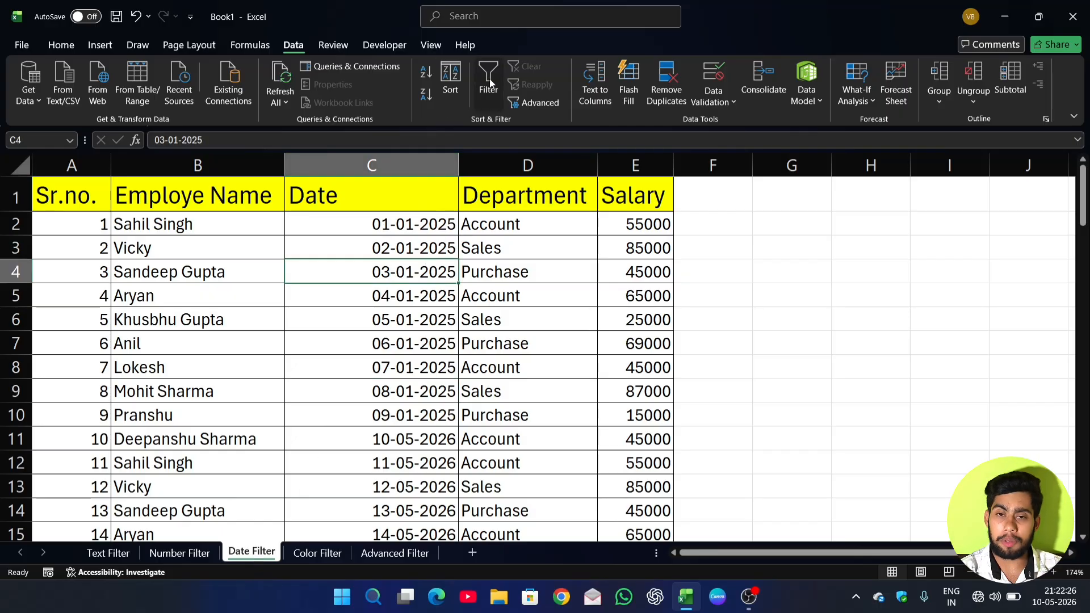
Turn on filtering for the table, filter the Date column to show only 2024 and look through the rows.
{"action": "left_click", "coordinate": [489, 83]}
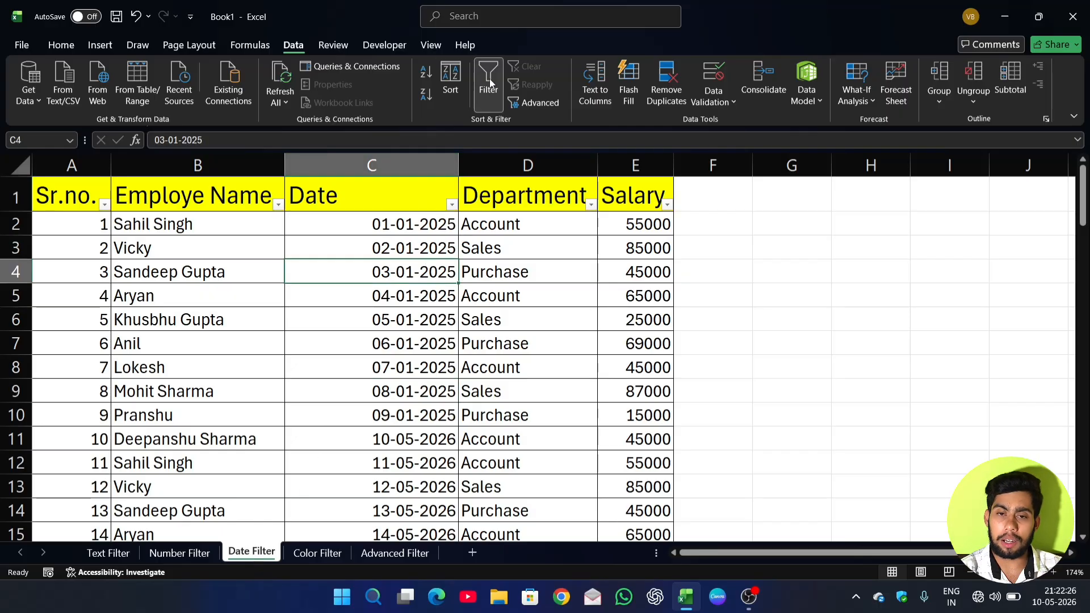
{"action": "left_click", "coordinate": [452, 205]}
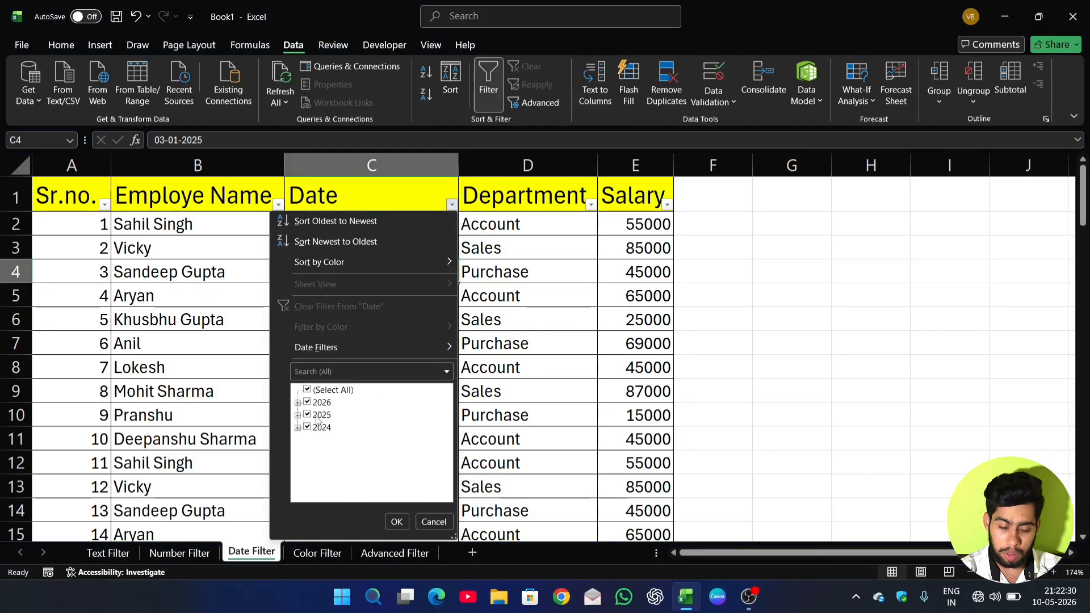
{"action": "left_click", "coordinate": [307, 390]}
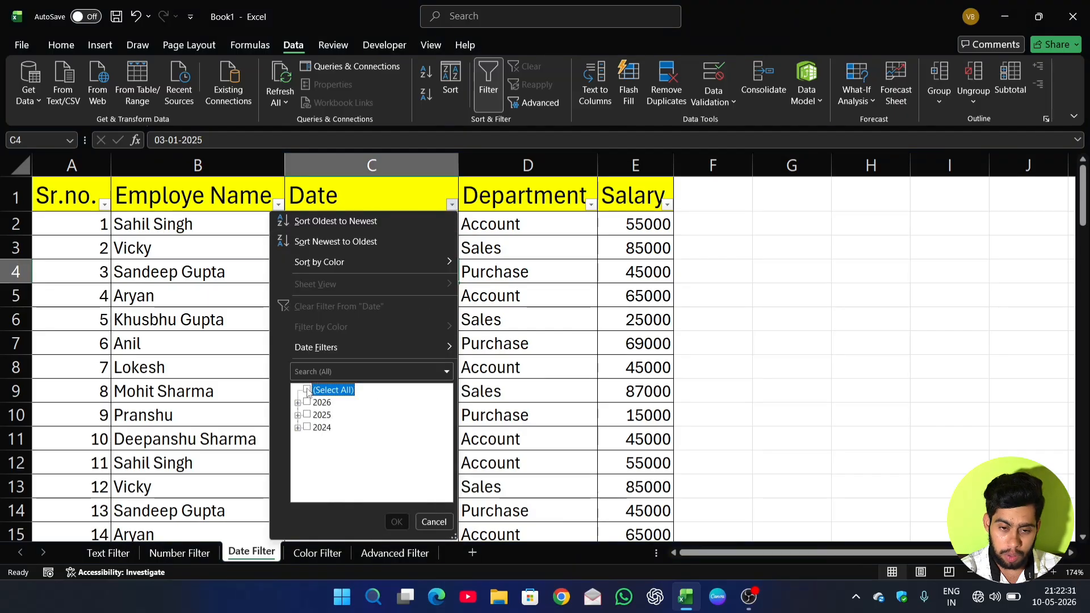
{"action": "left_click", "coordinate": [308, 428]}
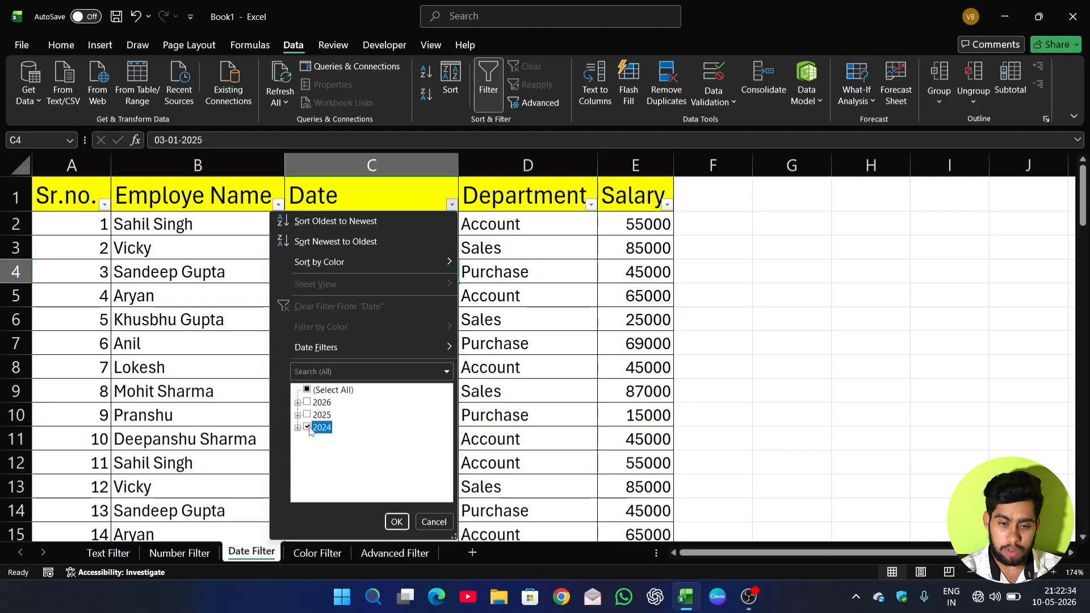
{"action": "left_click", "coordinate": [397, 522]}
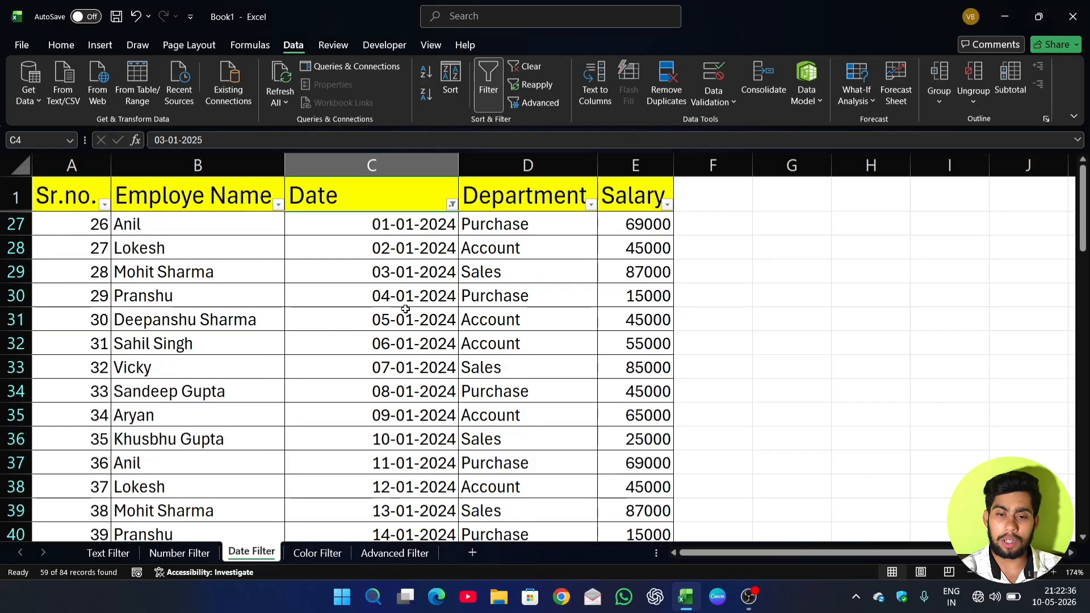
{"action": "scroll", "coordinate": [405, 308], "scroll_direction": "down", "scroll_amount": 12}
{"action": "scroll", "coordinate": [413, 315], "scroll_direction": "up", "scroll_amount": 11}
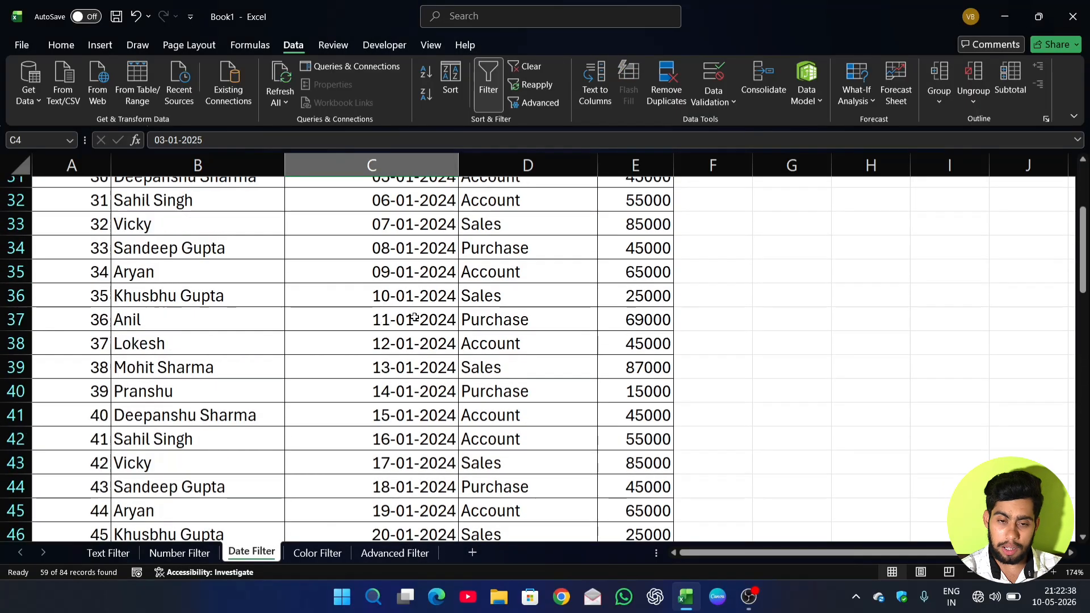
{"action": "scroll", "coordinate": [414, 317], "scroll_direction": "up", "scroll_amount": 2}
Clear the year filter from the Date column.
{"action": "left_click", "coordinate": [452, 205]}
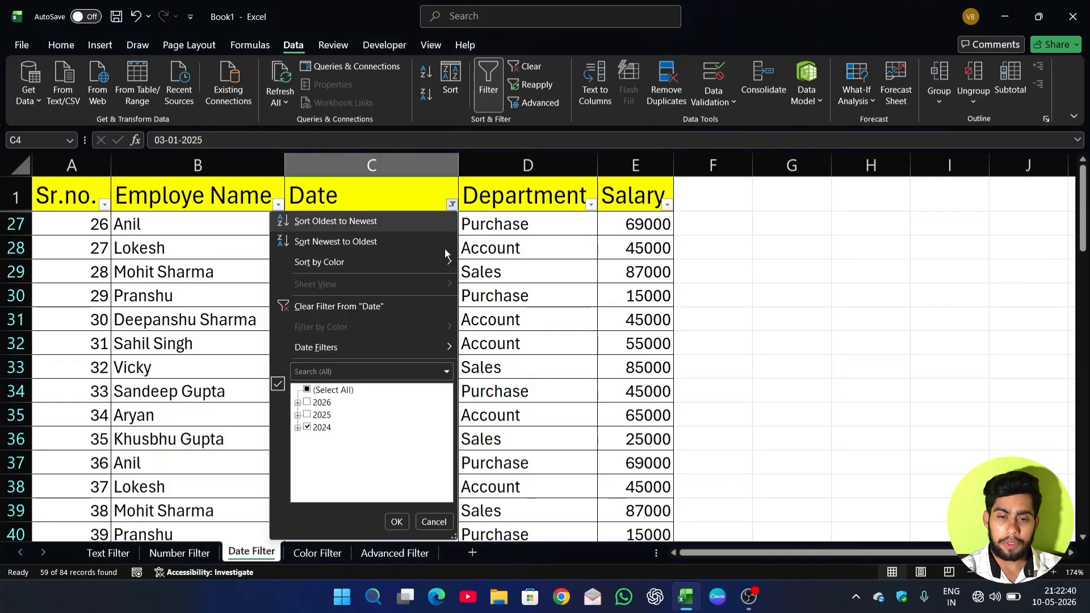
{"action": "left_click", "coordinate": [309, 416]}
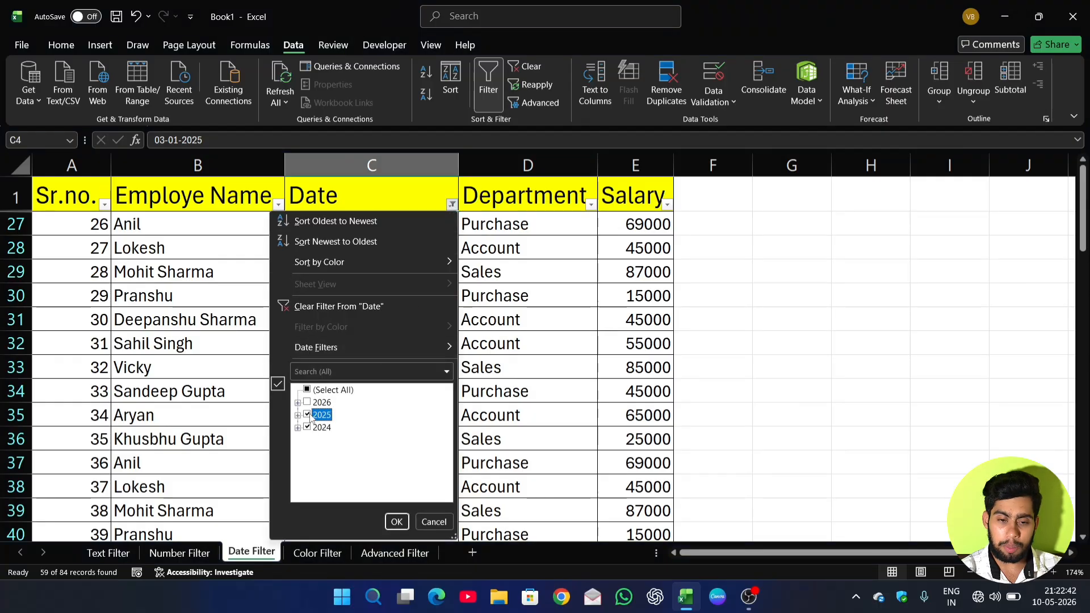
{"action": "left_click", "coordinate": [307, 428]}
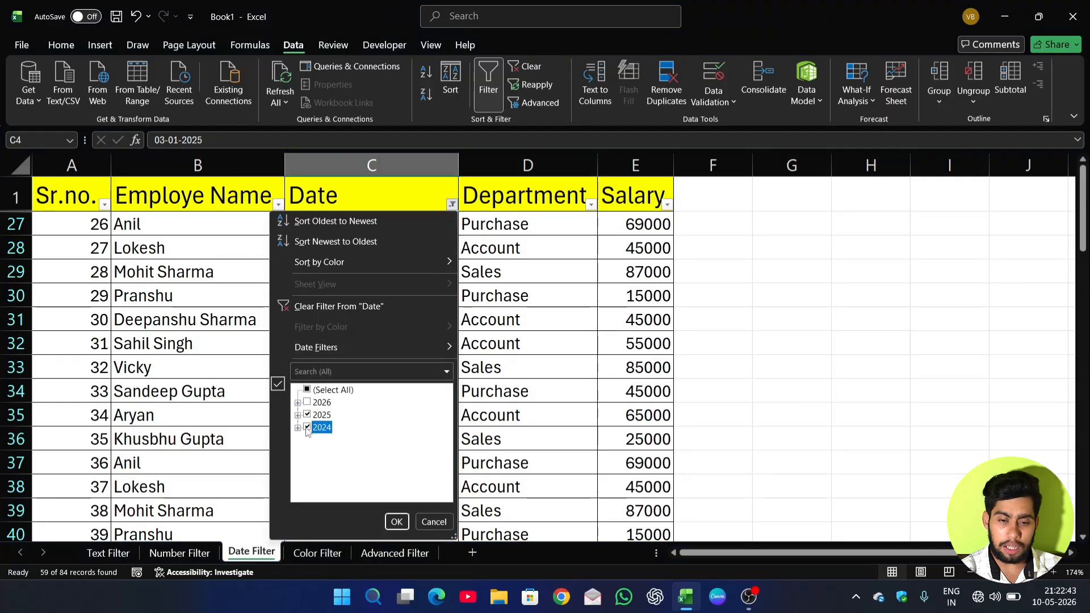
{"action": "left_click", "coordinate": [353, 308]}
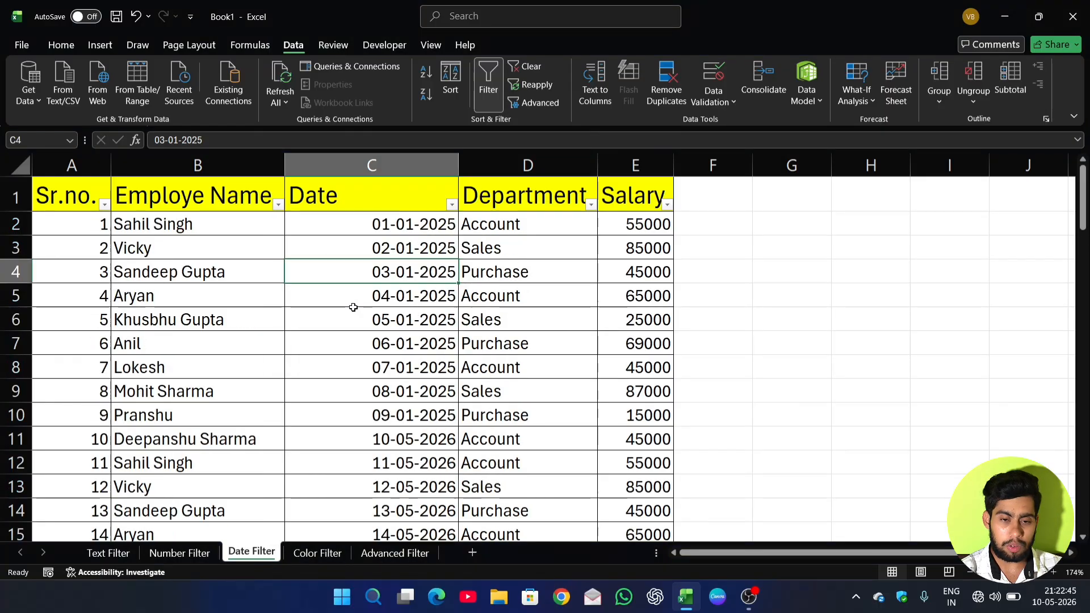
{"action": "left_click", "coordinate": [452, 205]}
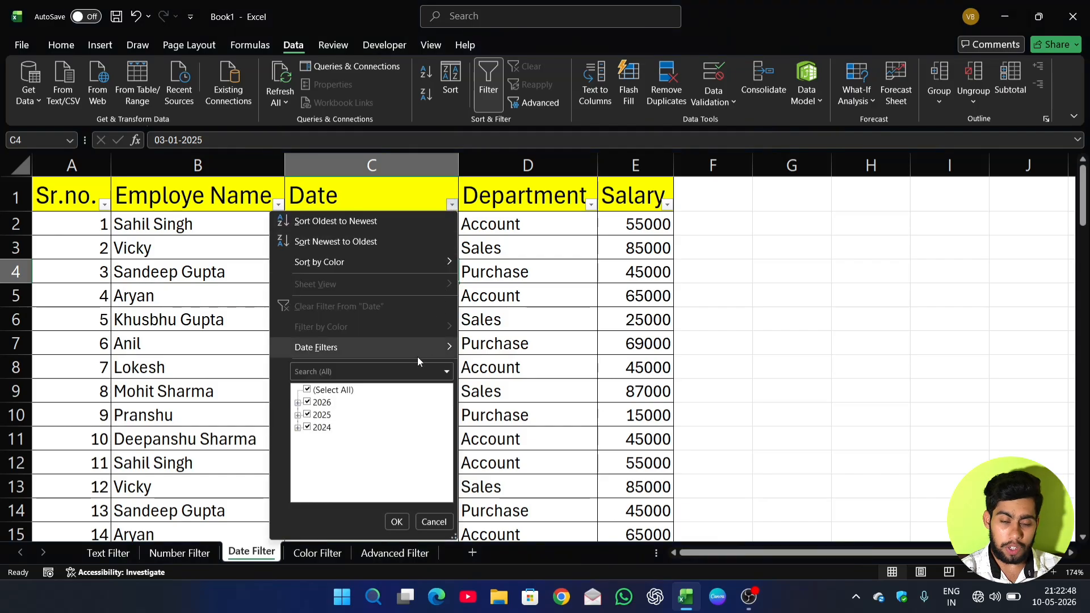
{"action": "left_click", "coordinate": [390, 351]}
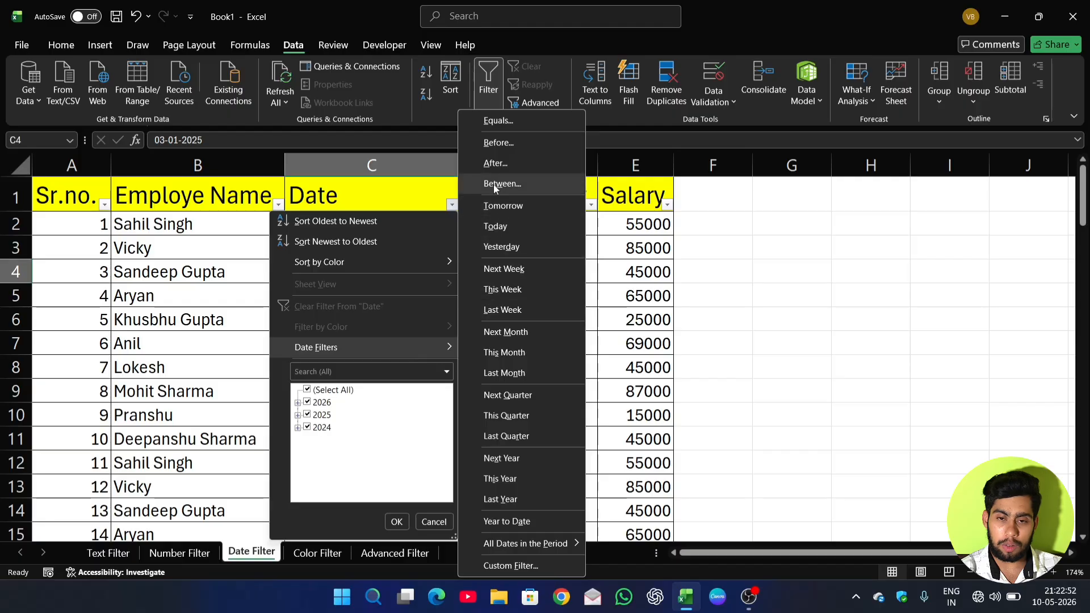
{"action": "left_click", "coordinate": [496, 125]}
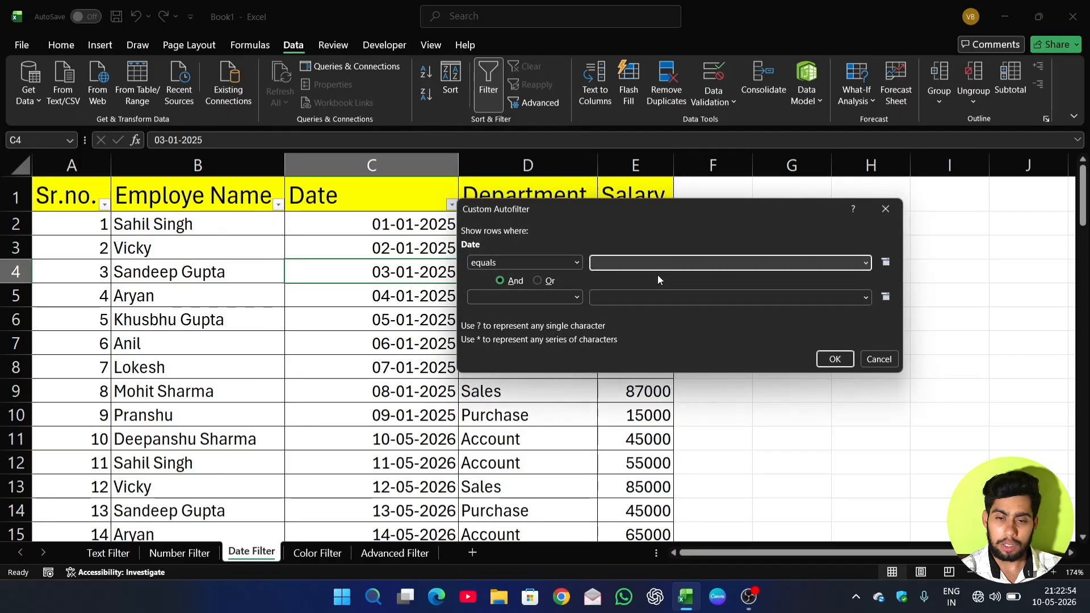
{"action": "left_click_drag", "start_coordinate": [671, 217], "coordinate": [692, 207]}
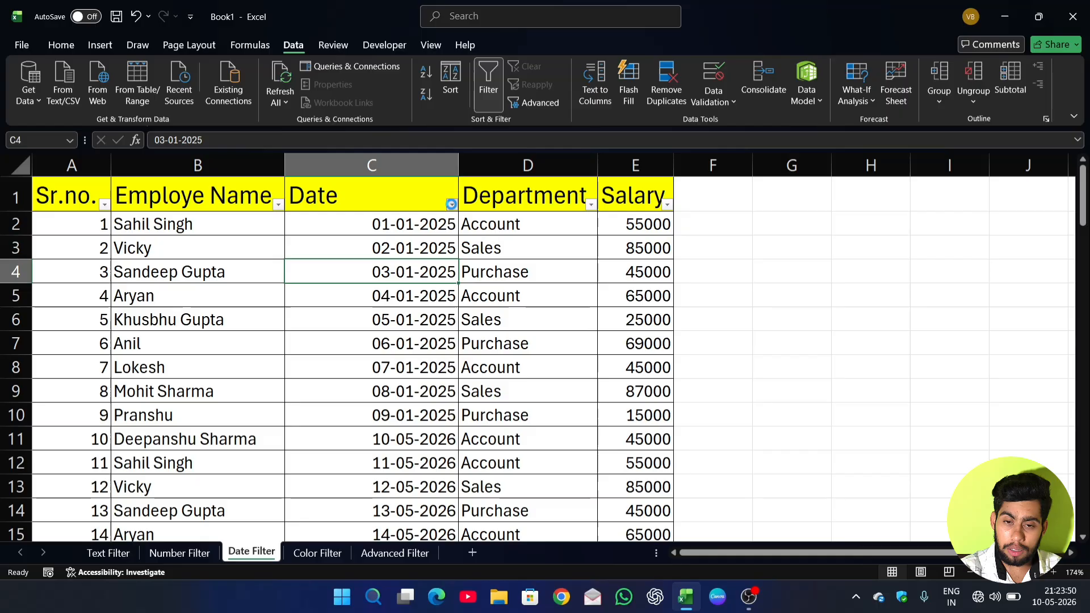
Apply an Equals date filter to the Date column for 10-05-2026.
{"action": "left_click", "coordinate": [451, 205]}
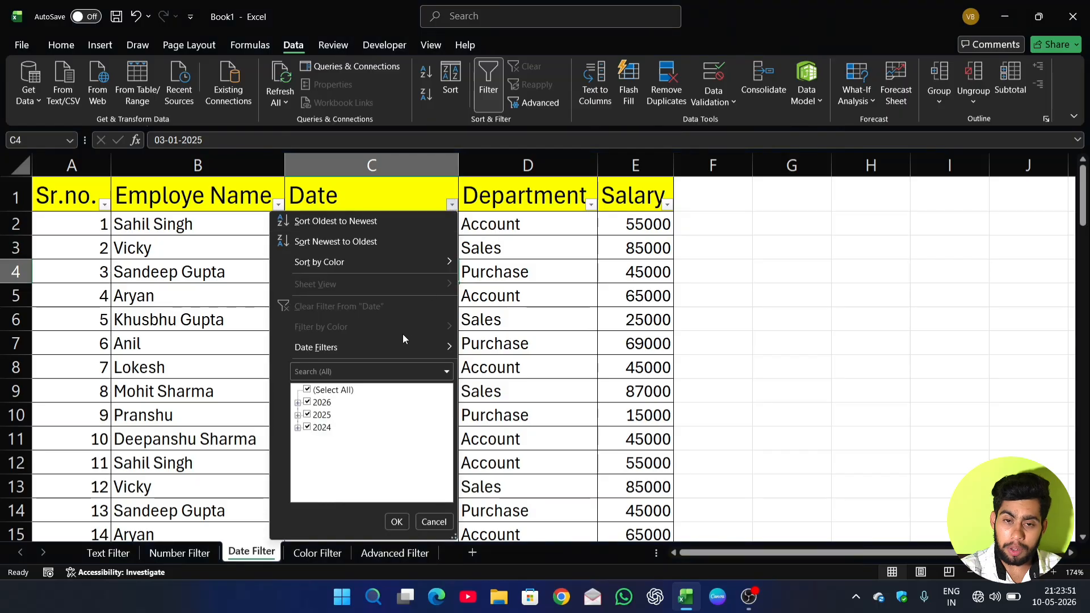
{"action": "mouse_move", "coordinate": [387, 348]}
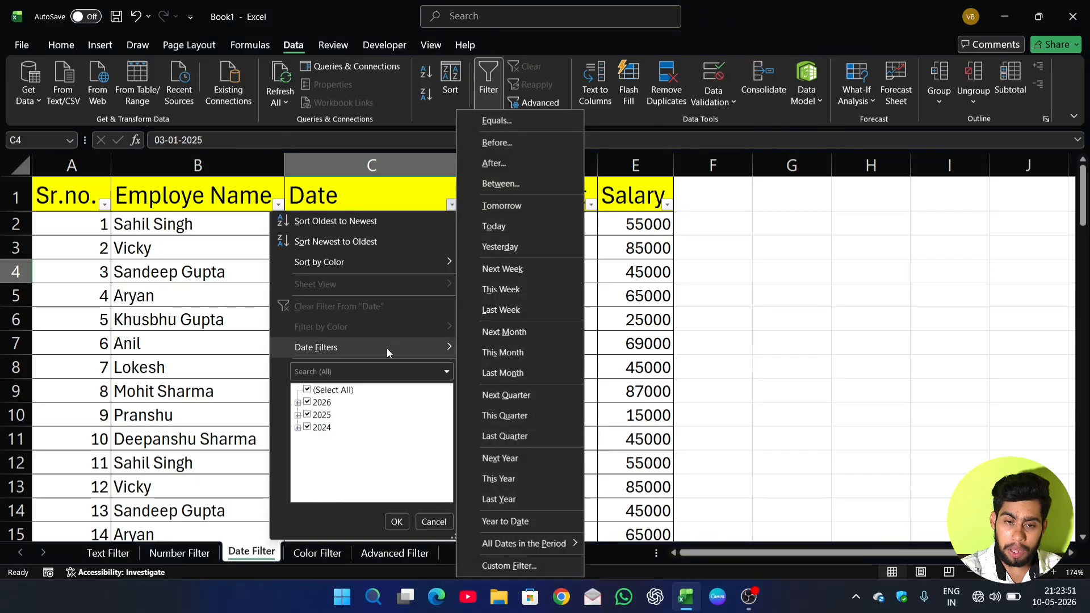
{"action": "left_click", "coordinate": [496, 120]}
{"action": "left_click_drag", "start_coordinate": [670, 197], "coordinate": [706, 186]}
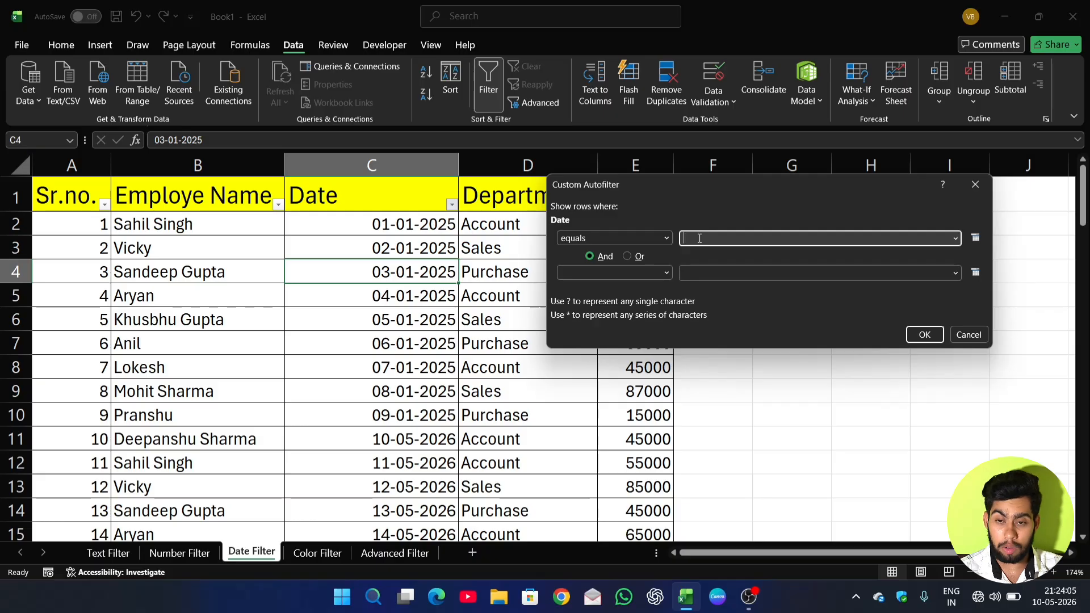
{"action": "type", "text": "10-"}
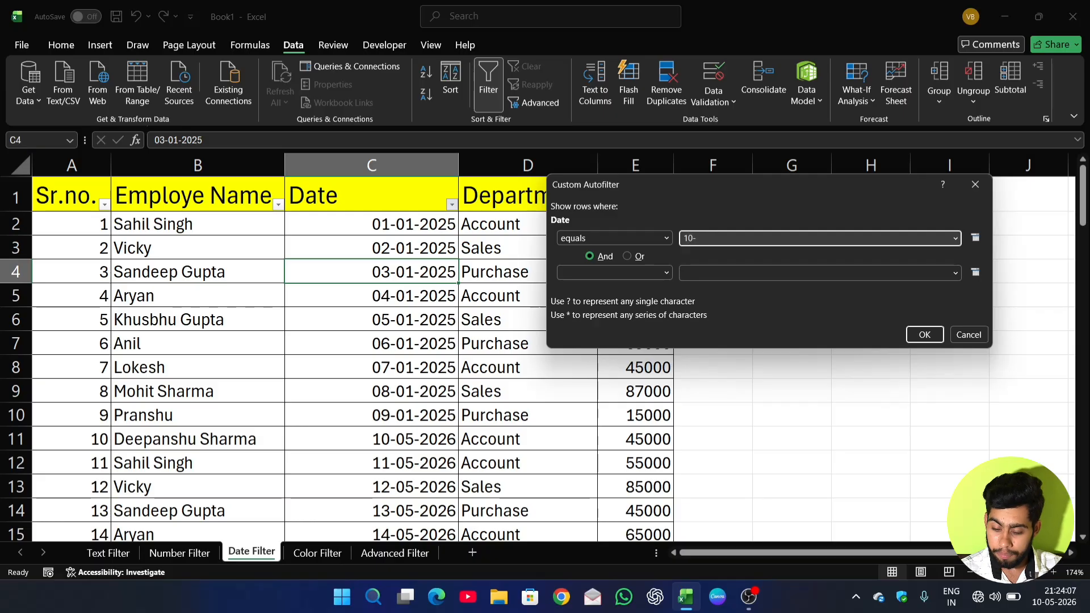
{"action": "type", "text": "05-2026"}
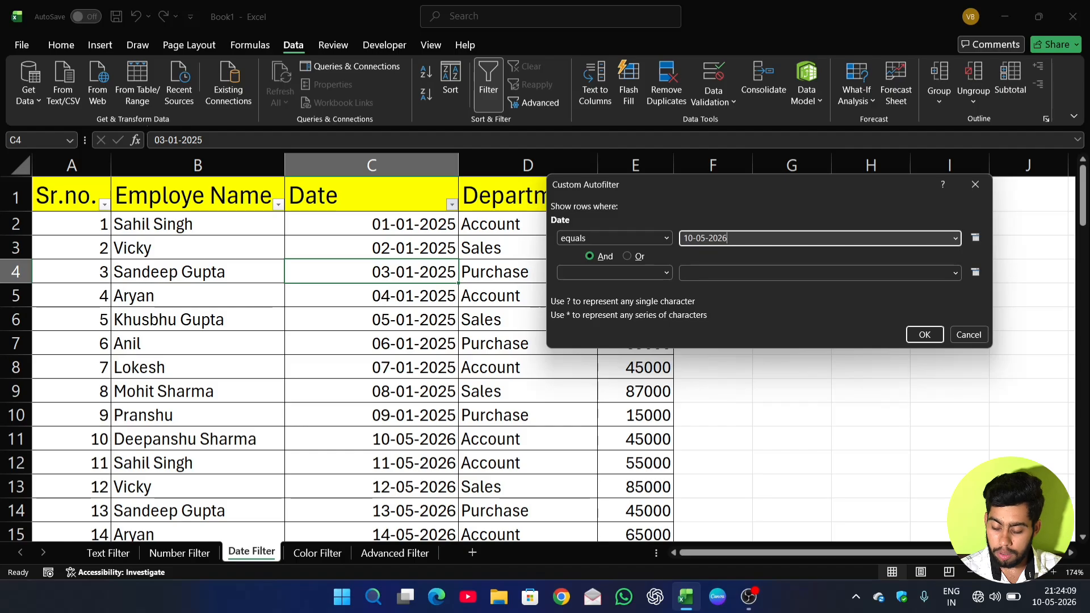
{"action": "left_click", "coordinate": [920, 331]}
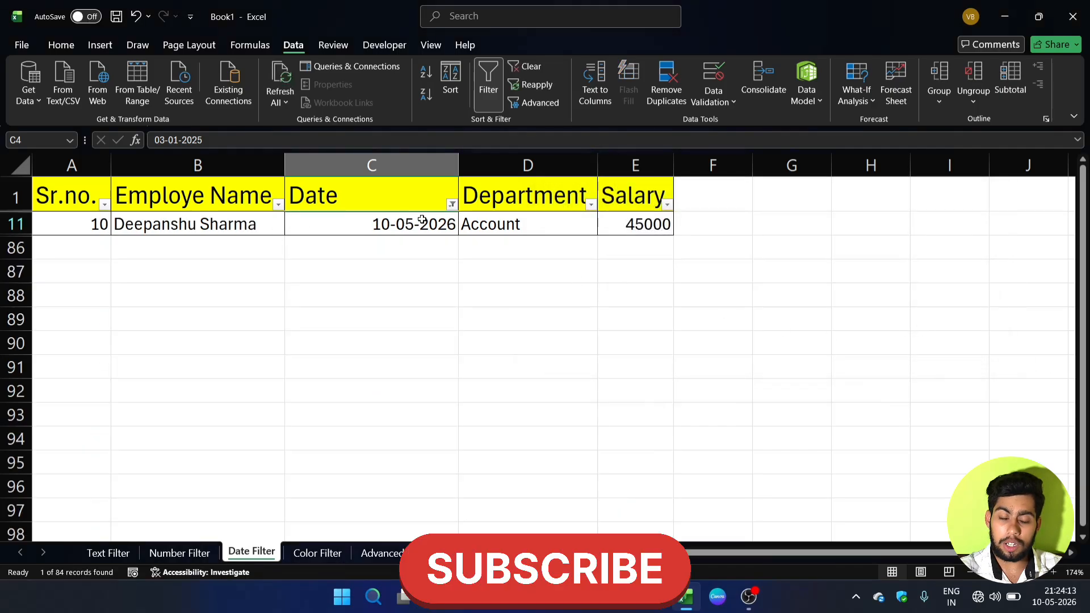
Clear the 10-05-2026 filter from the Date column and look over the other available date filter options.
{"action": "left_click", "coordinate": [451, 203]}
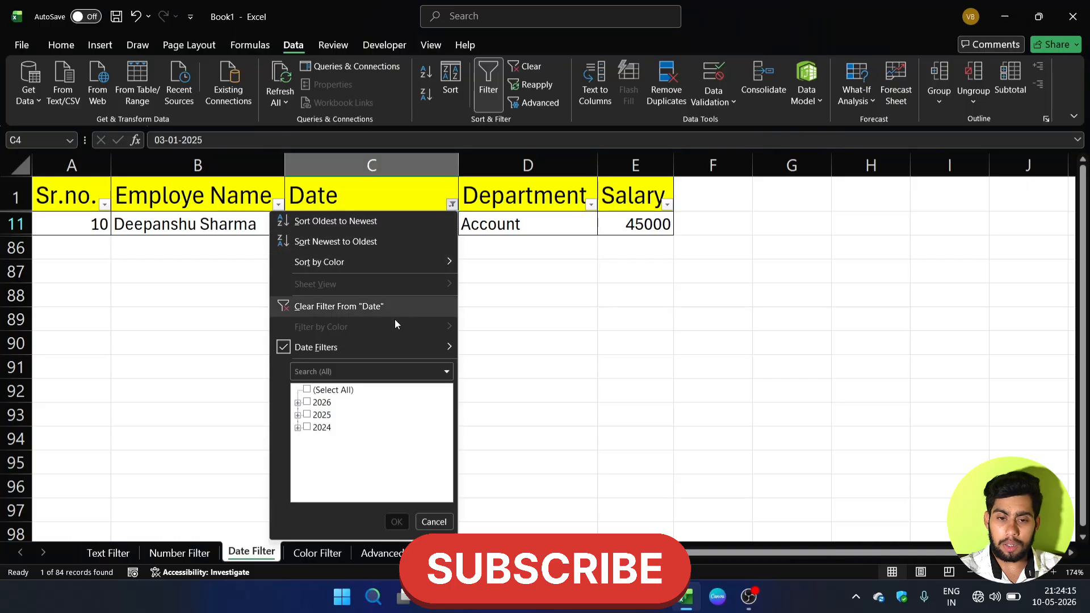
{"action": "left_click", "coordinate": [384, 306]}
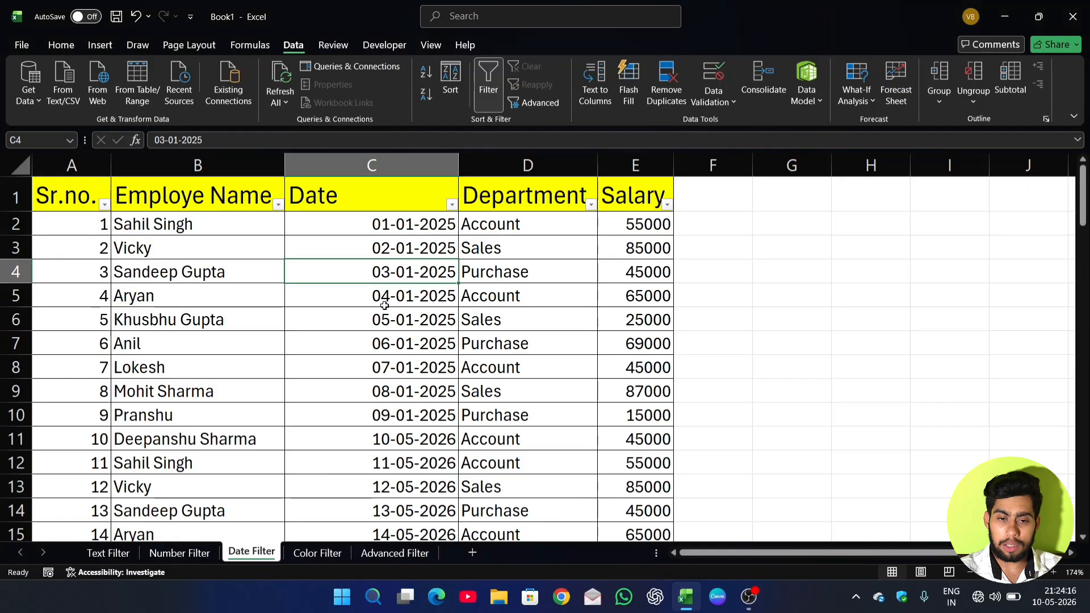
{"action": "left_click", "coordinate": [452, 204]}
{"action": "mouse_move", "coordinate": [426, 346]}
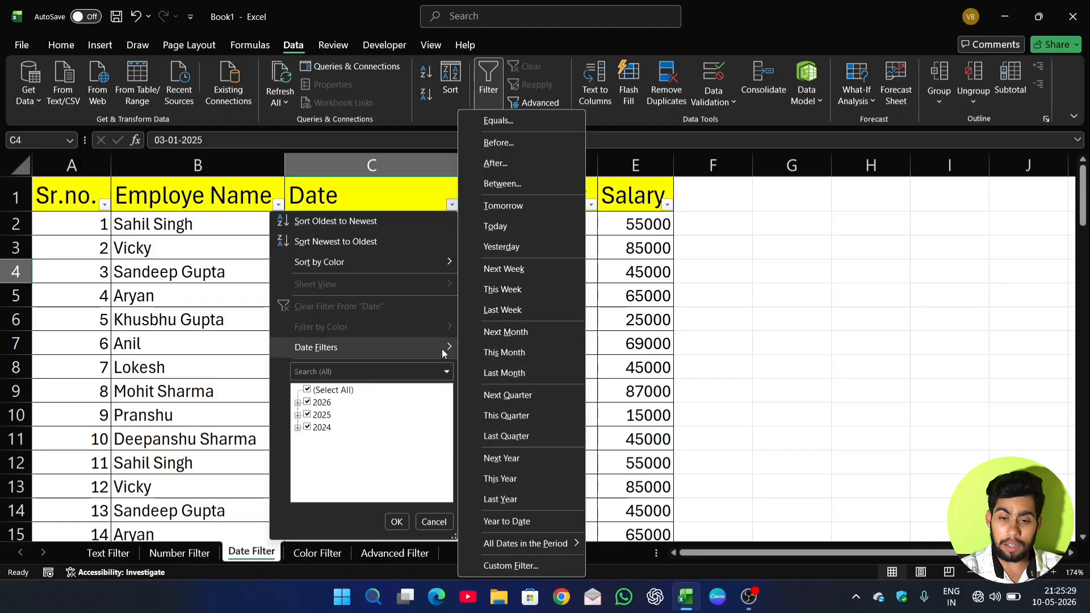
{"action": "left_click", "coordinate": [624, 303]}
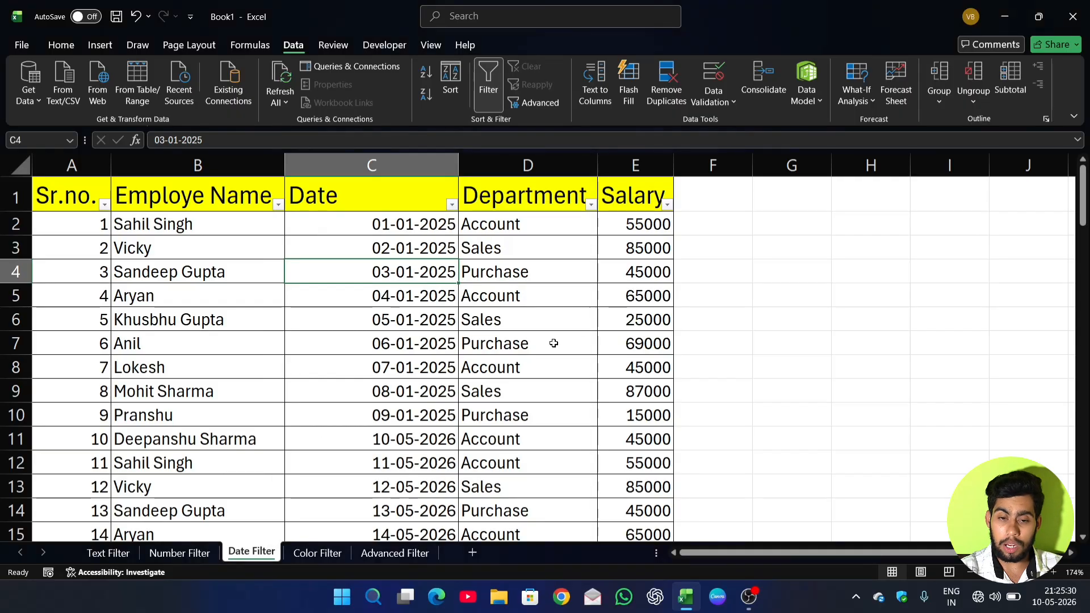
{"action": "left_click", "coordinate": [452, 204]}
{"action": "mouse_move", "coordinate": [427, 351]}
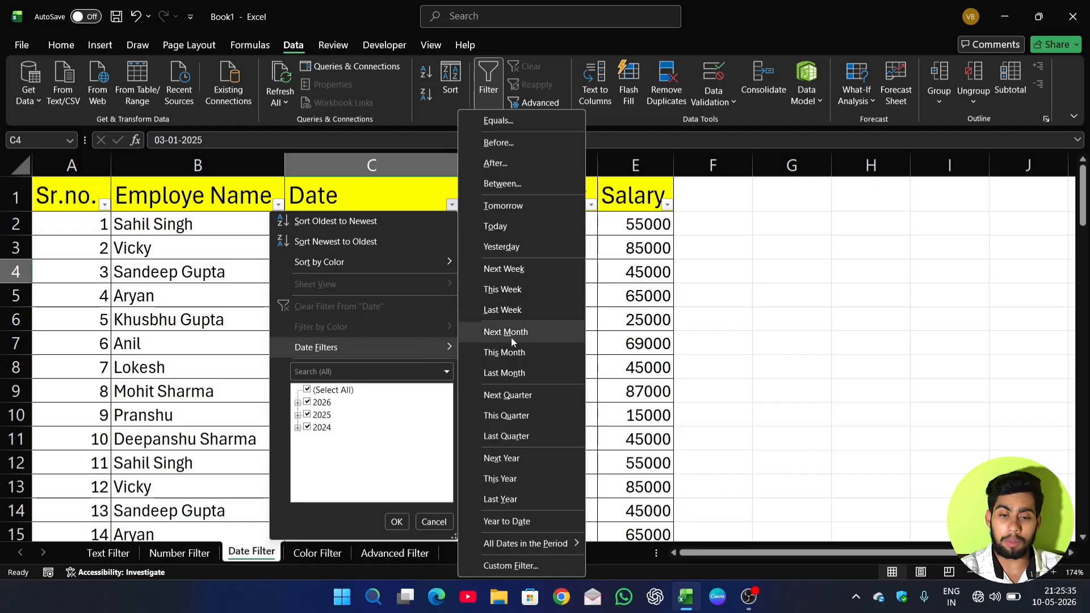
{"action": "left_click", "coordinate": [613, 311]}
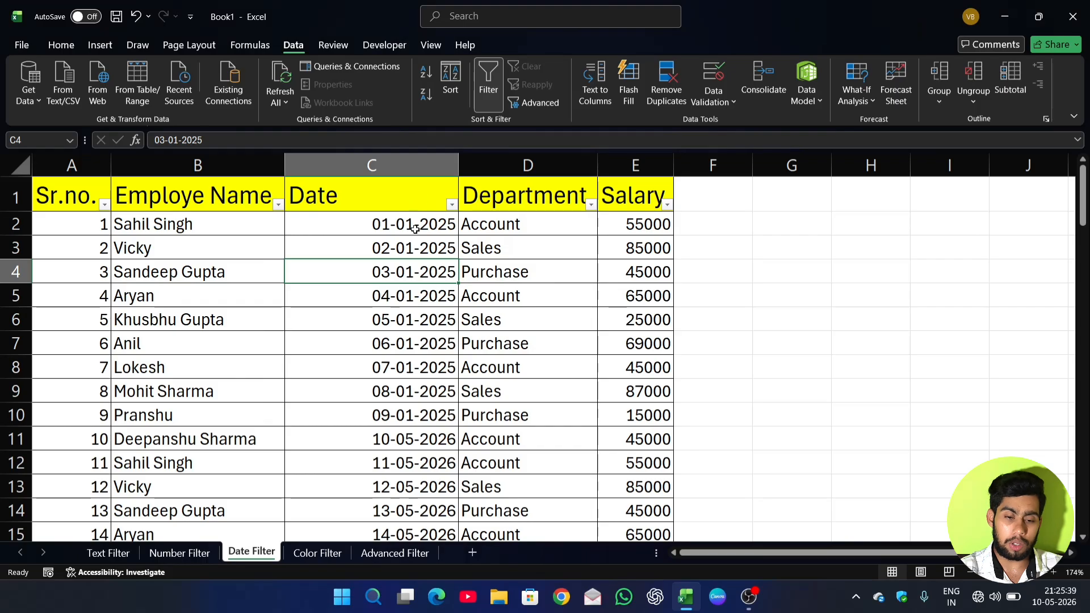
Switch to the Color Filter sheet and turn on filtering for its color-coded table.
{"action": "left_click", "coordinate": [315, 552]}
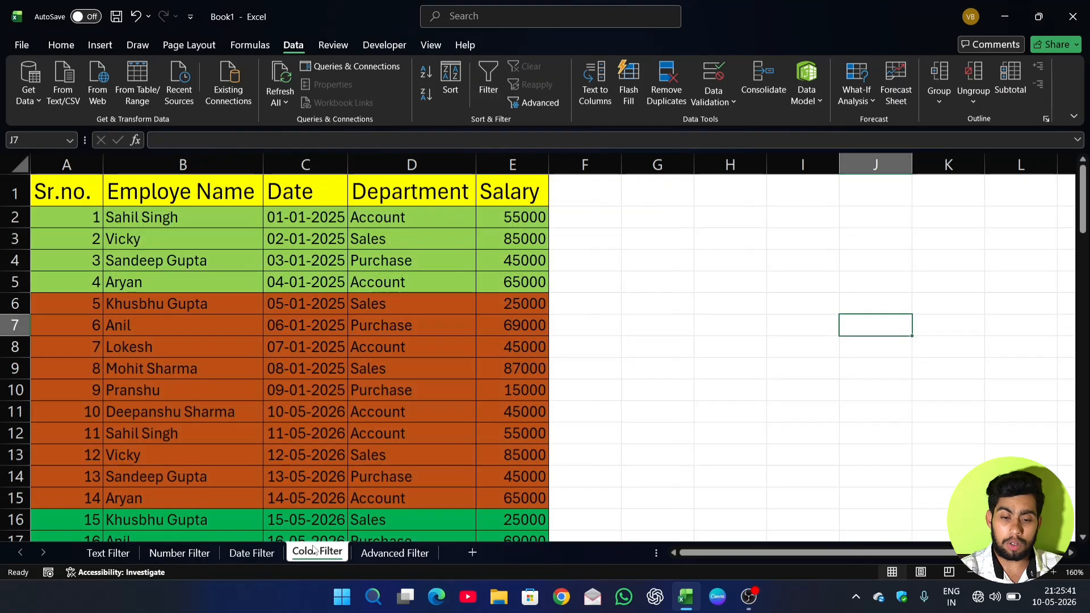
{"action": "left_click", "coordinate": [374, 423]}
{"action": "left_click", "coordinate": [412, 281]}
{"action": "left_click", "coordinate": [393, 344]}
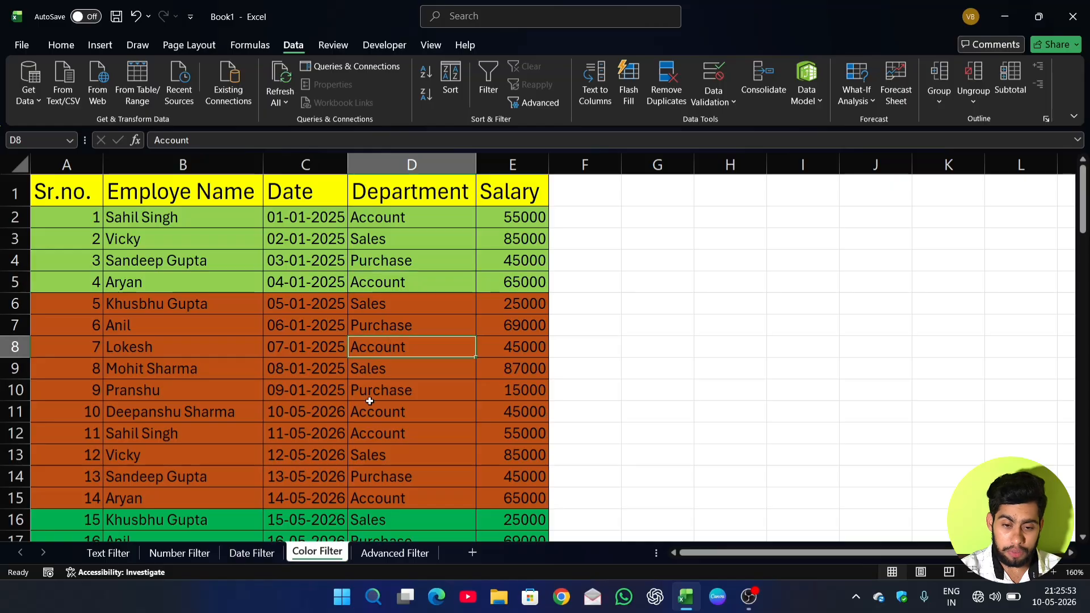
{"action": "left_click", "coordinate": [369, 402]}
{"action": "left_click", "coordinate": [352, 372]}
{"action": "left_click", "coordinate": [374, 184]}
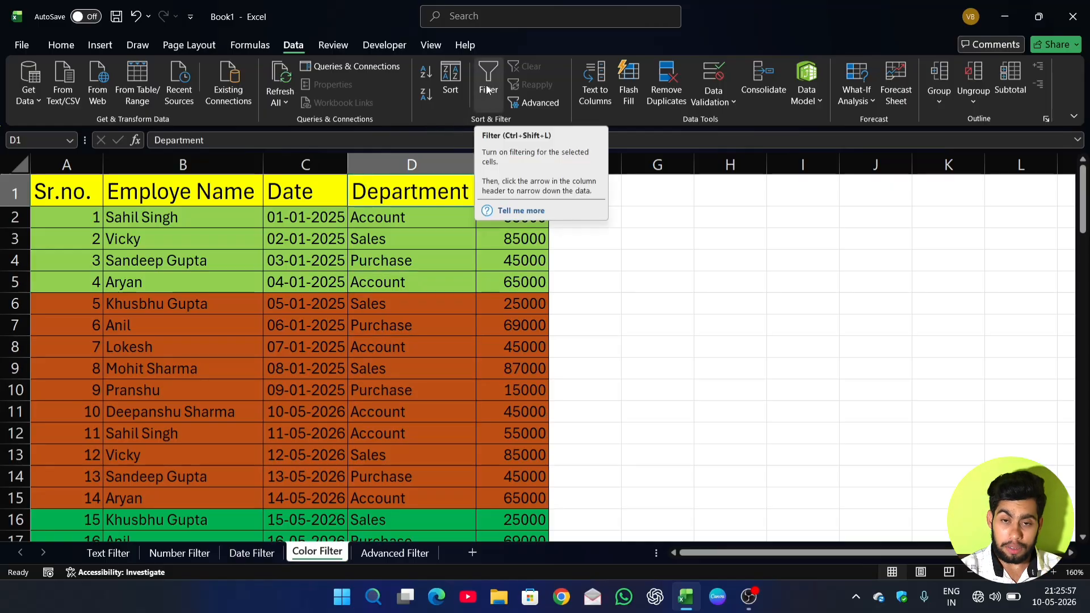
{"action": "left_click", "coordinate": [487, 91]}
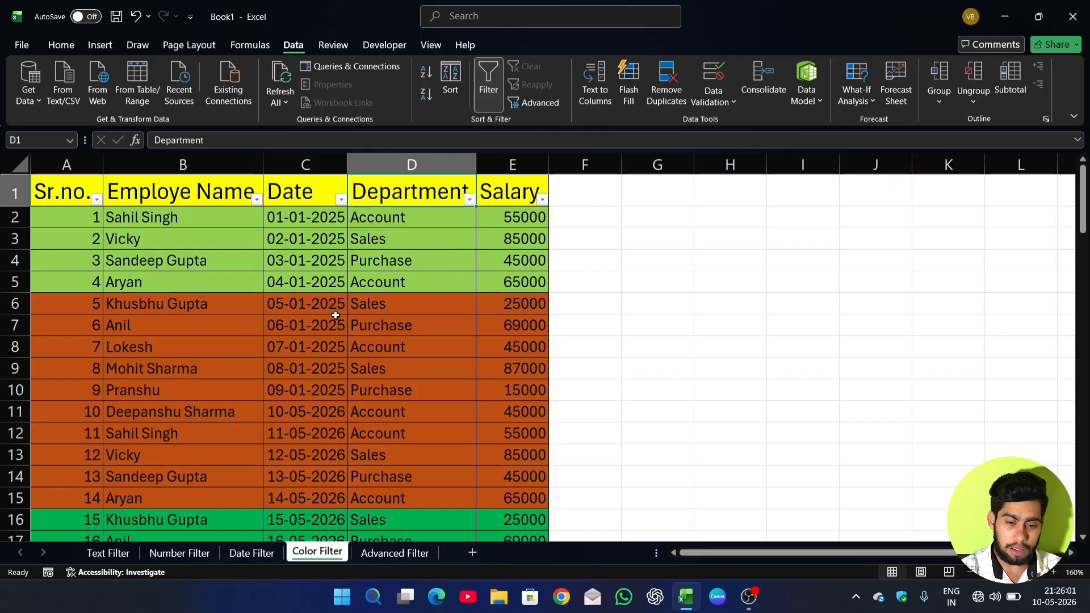
Filter the Date column by the dark green cell color.
{"action": "left_click", "coordinate": [341, 200]}
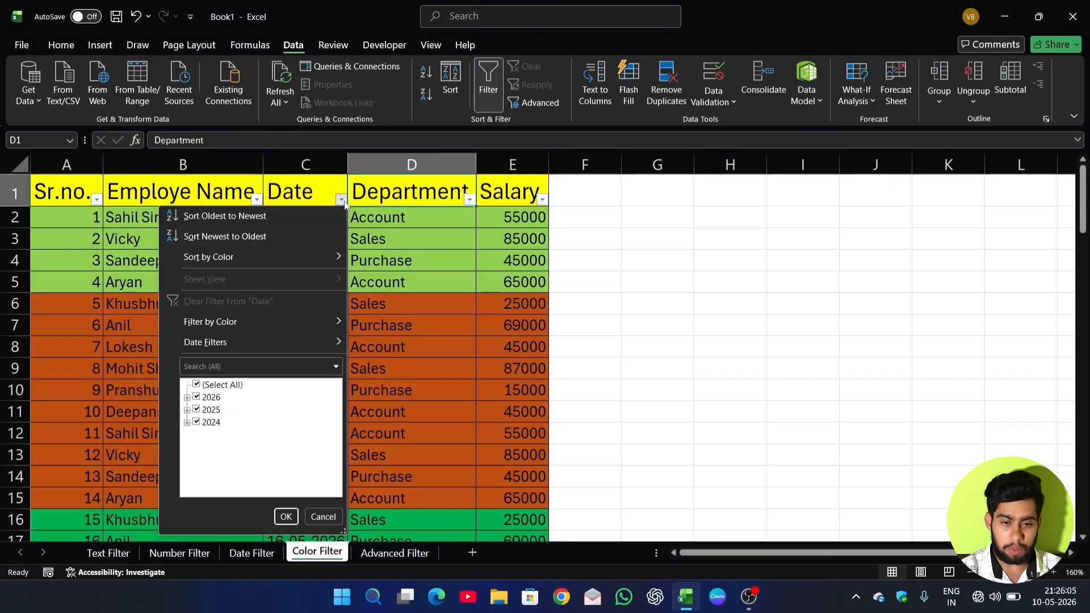
{"action": "mouse_move", "coordinate": [229, 326]}
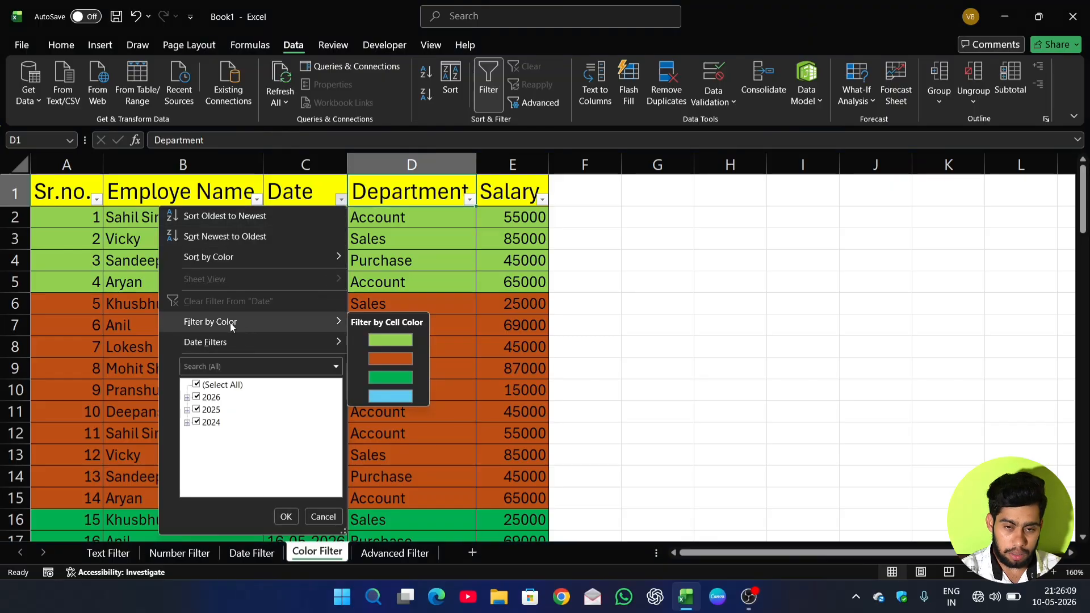
{"action": "left_click", "coordinate": [390, 380]}
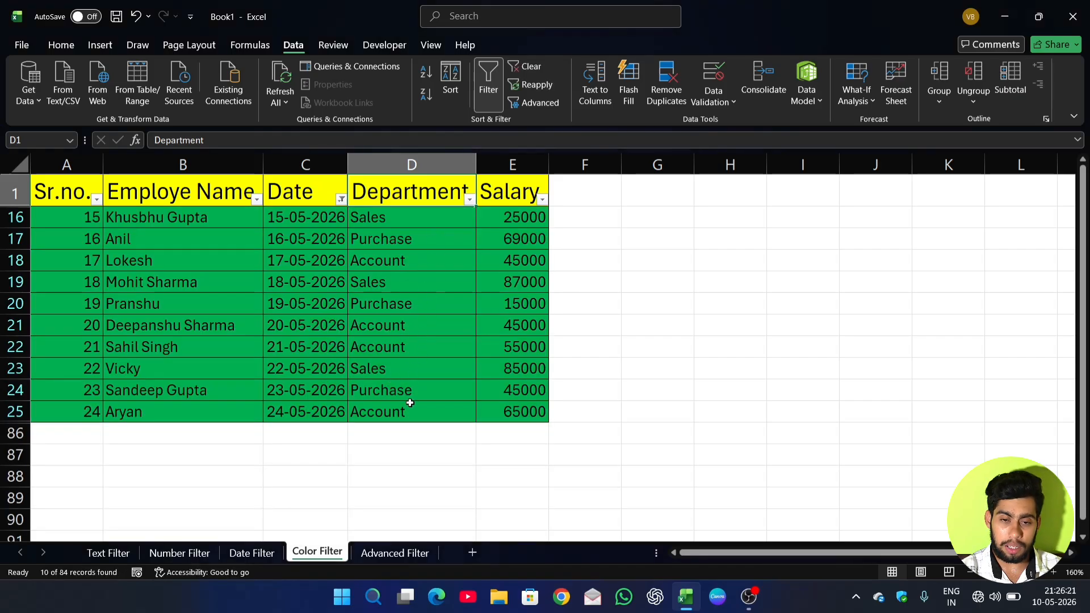
Clear the cell color filter from the Date column.
{"action": "left_click", "coordinate": [341, 199]}
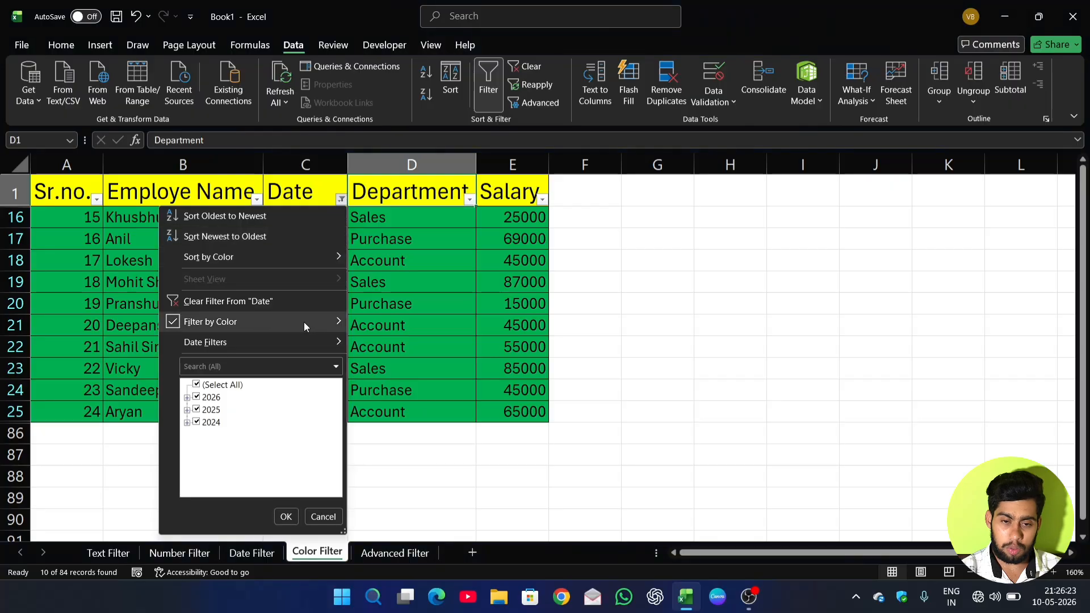
{"action": "left_click", "coordinate": [311, 300]}
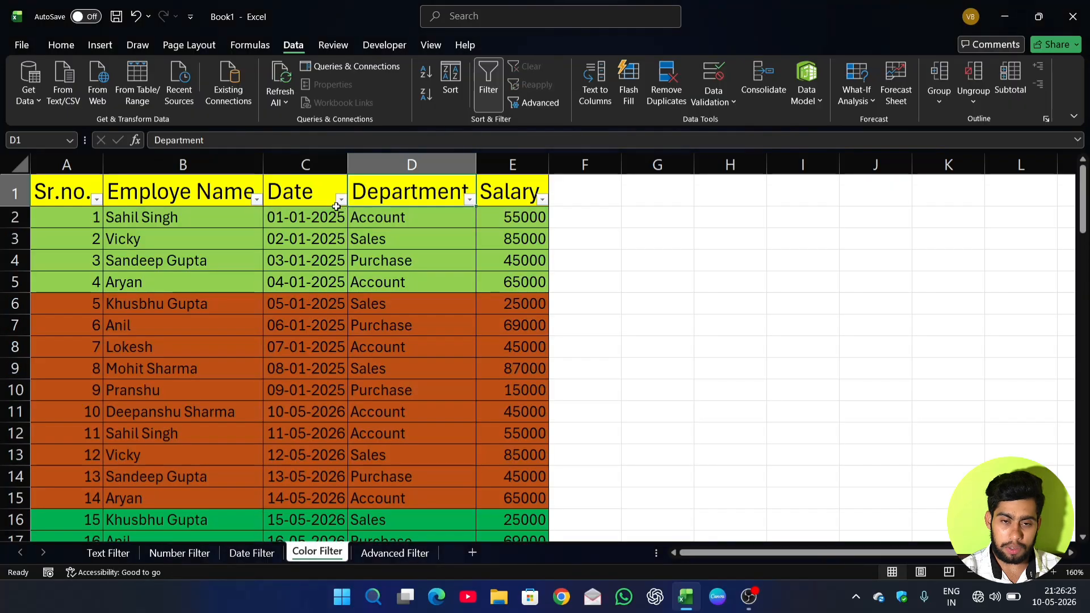
Filter the Date column by the orange cell color and clear that color filter again.
{"action": "left_click", "coordinate": [342, 199]}
{"action": "mouse_move", "coordinate": [291, 319]}
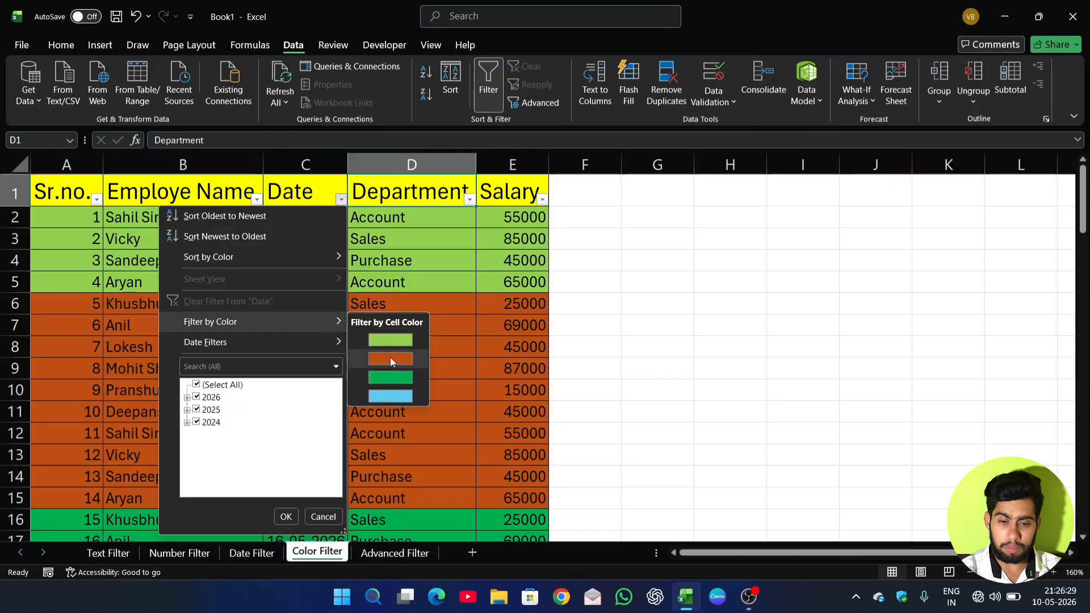
{"action": "left_click", "coordinate": [390, 357]}
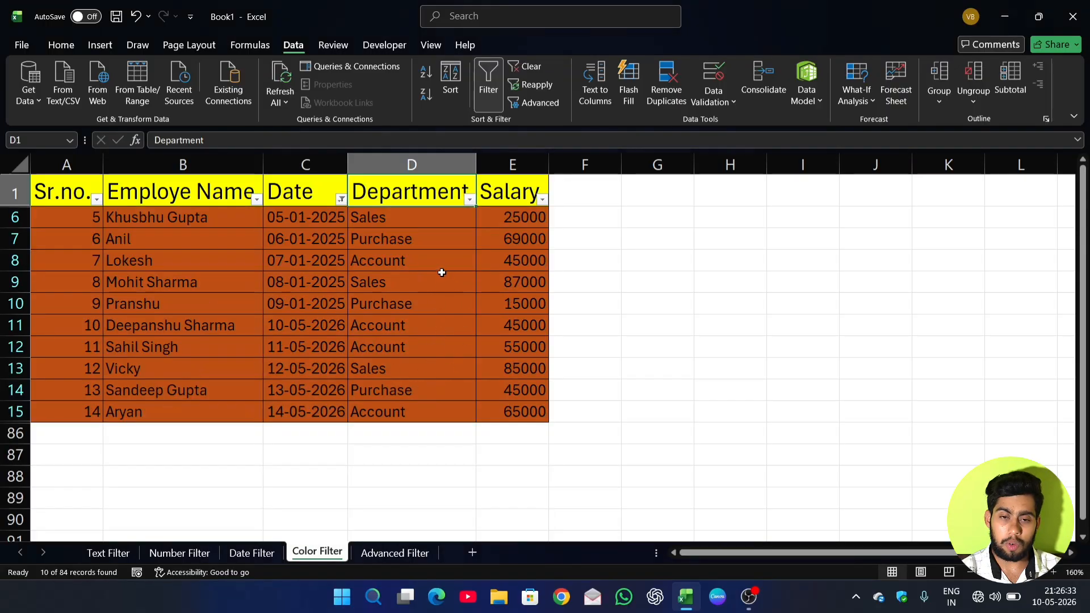
{"action": "left_click", "coordinate": [341, 199]}
{"action": "left_click", "coordinate": [264, 300]}
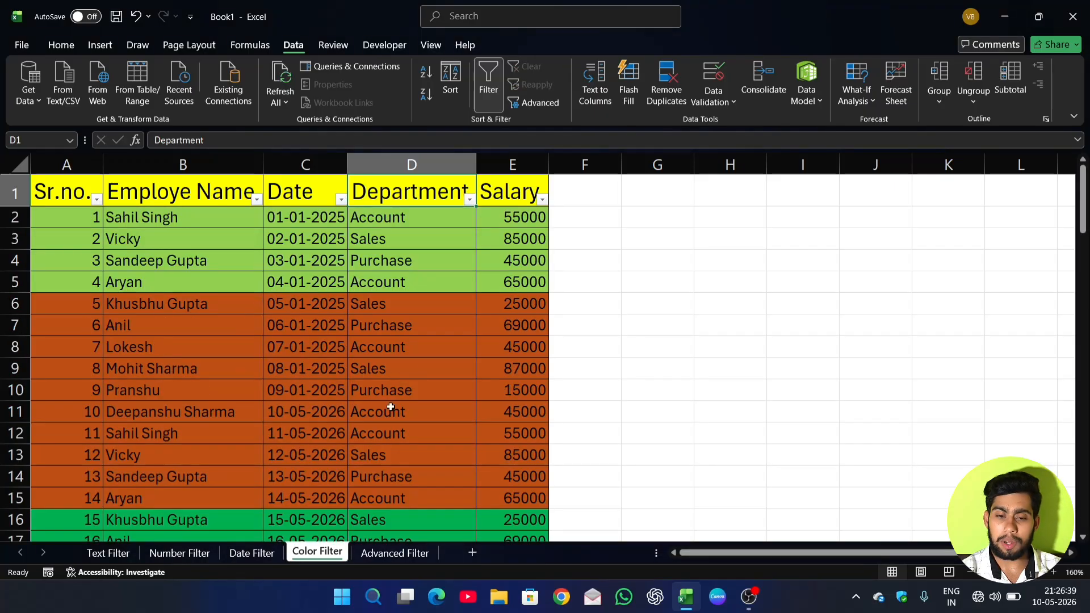
{"action": "left_click", "coordinate": [340, 200]}
{"action": "mouse_move", "coordinate": [287, 340]}
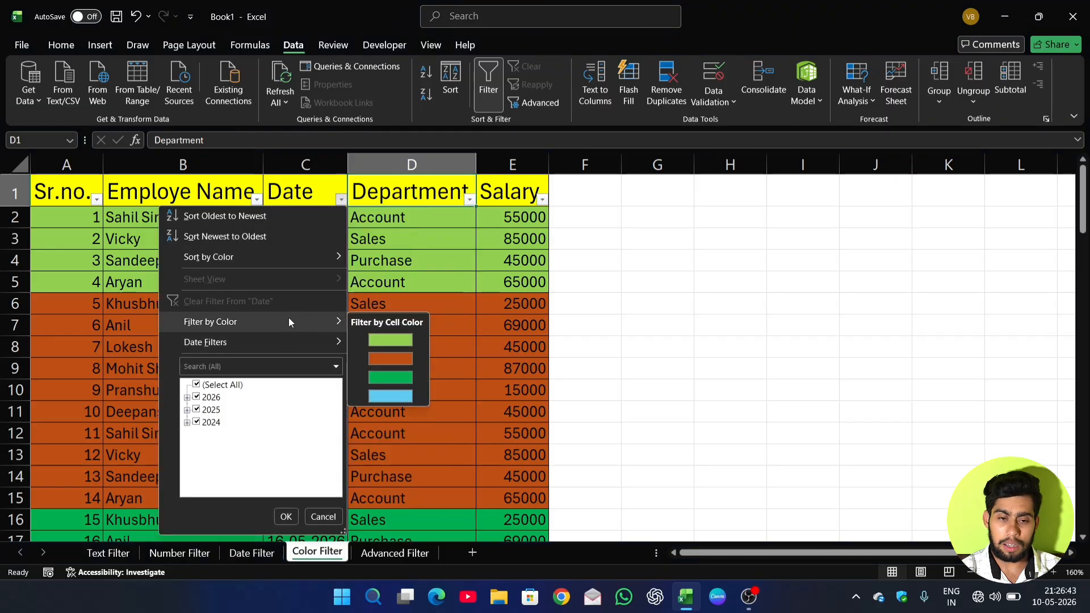
{"action": "left_click", "coordinate": [396, 209]}
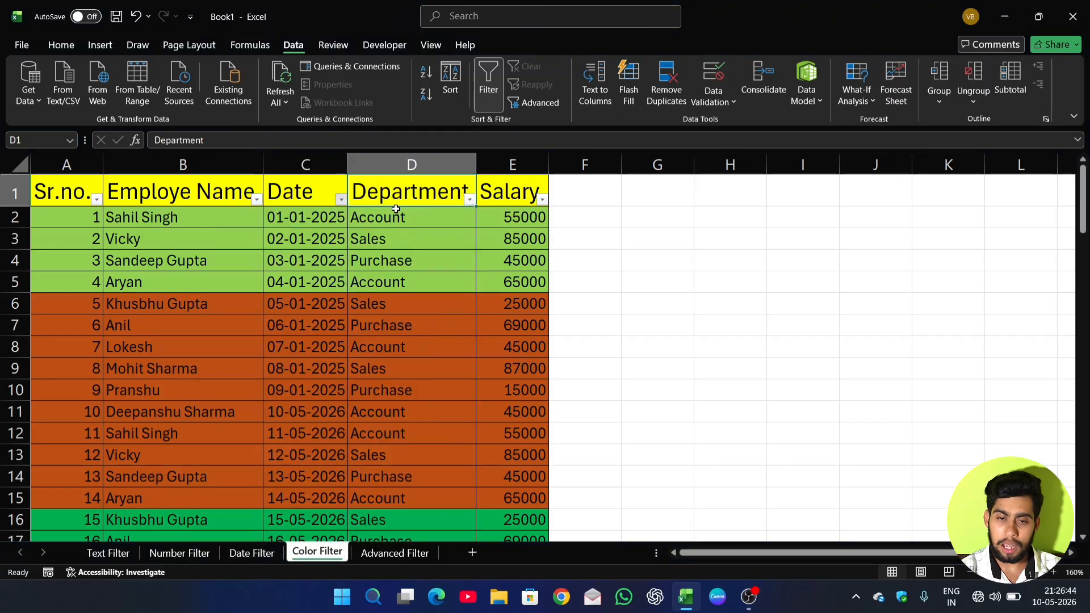
Switch to the Advanced Filter sheet and turn on filtering for its employee table.
{"action": "left_click", "coordinate": [393, 553]}
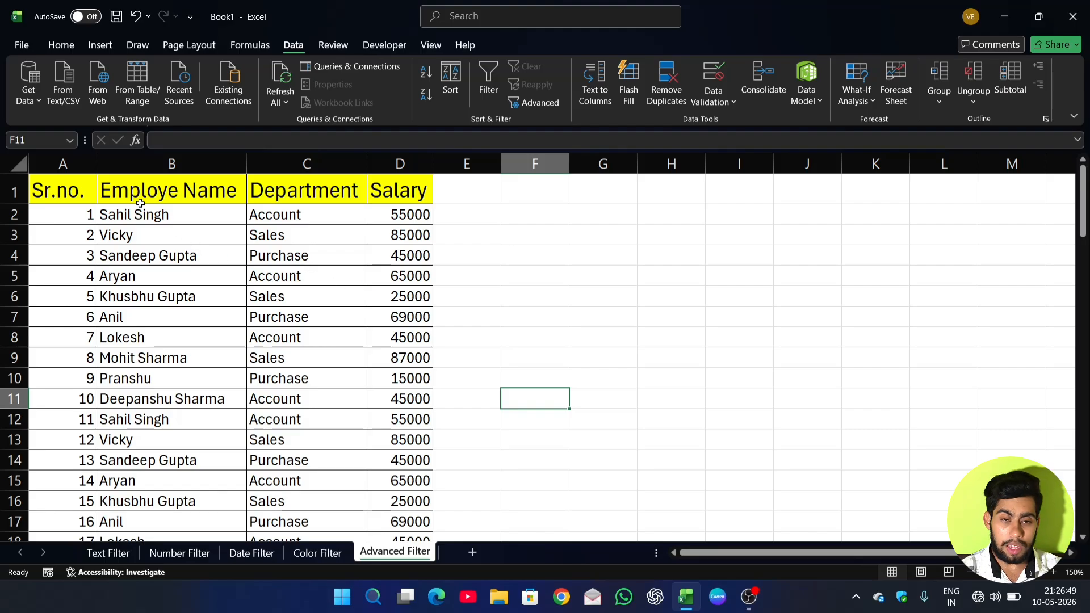
{"action": "left_click", "coordinate": [64, 194]}
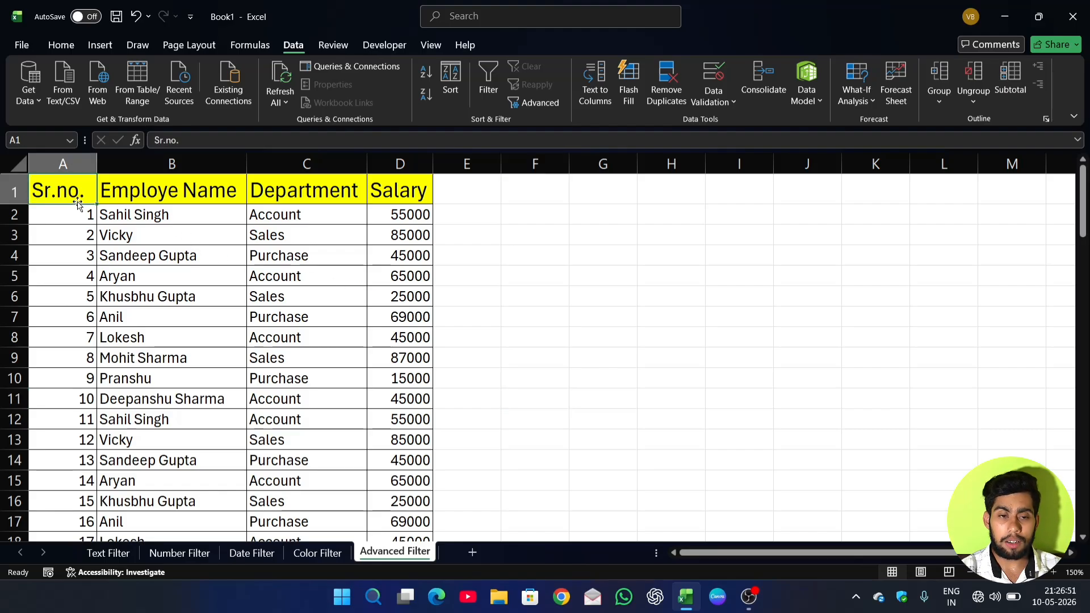
{"action": "left_click_drag", "start_coordinate": [83, 189], "coordinate": [239, 357]}
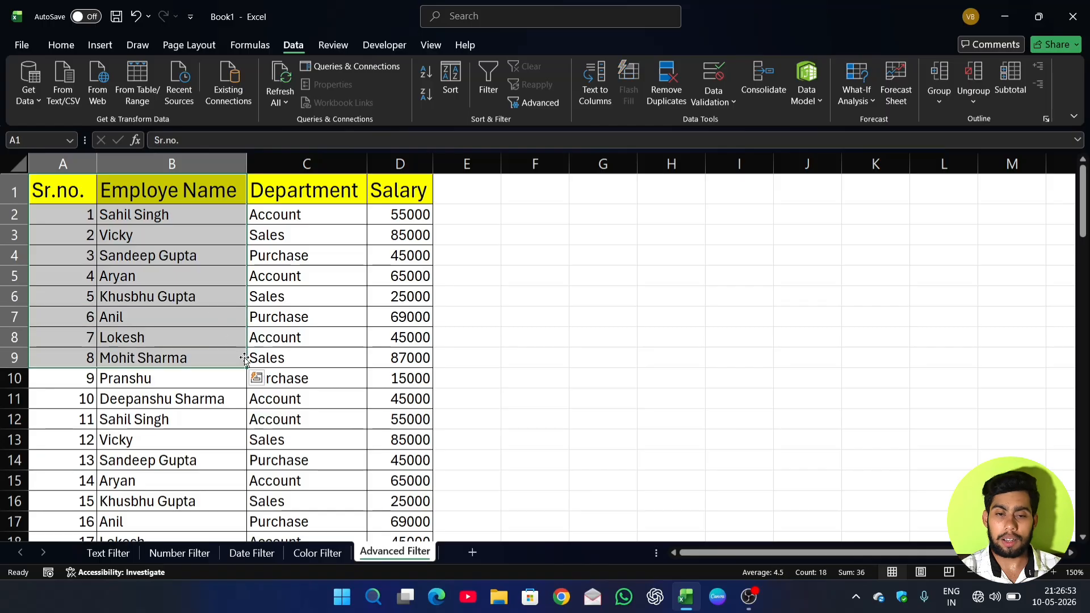
{"action": "left_click", "coordinate": [377, 305]}
{"action": "left_click", "coordinate": [308, 309]}
{"action": "left_click", "coordinate": [308, 239]}
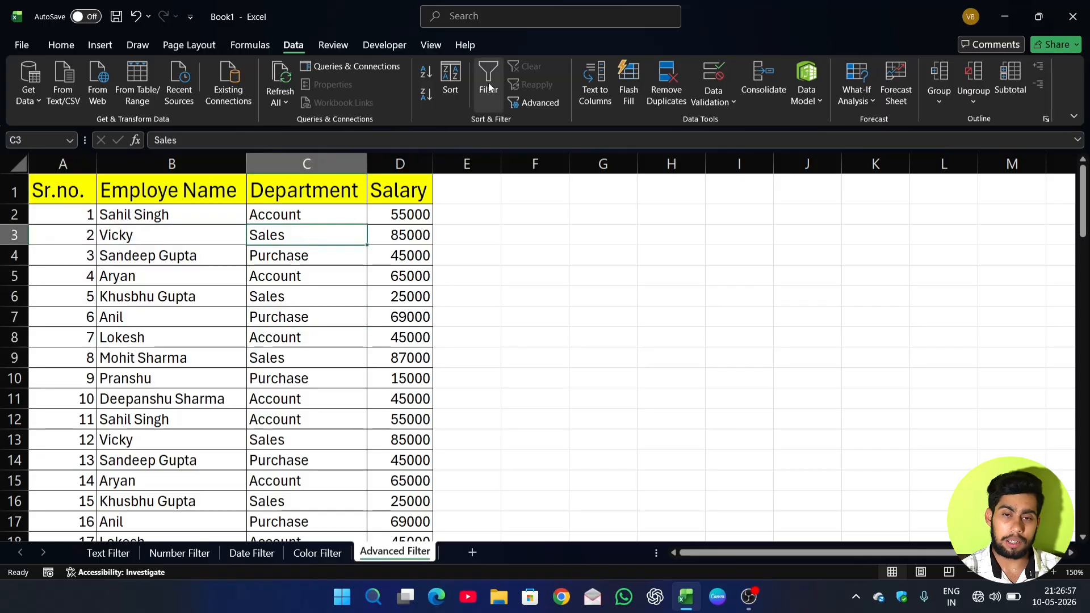
{"action": "left_click", "coordinate": [490, 87]}
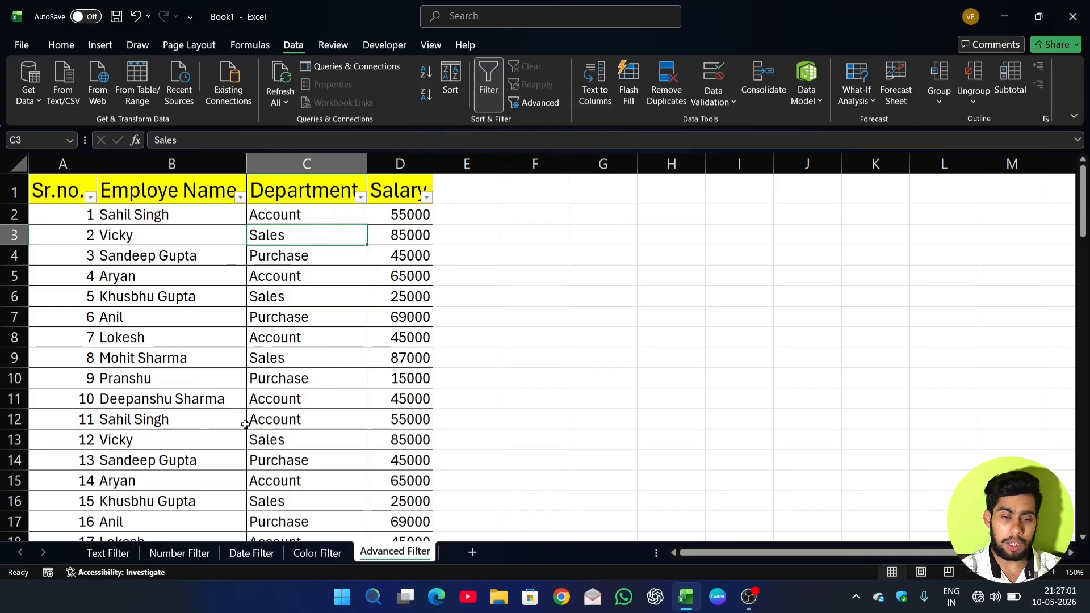
Add a new worksheet to the workbook and return to the Advanced Filter sheet.
{"action": "left_click", "coordinate": [473, 552]}
{"action": "left_click", "coordinate": [395, 552]}
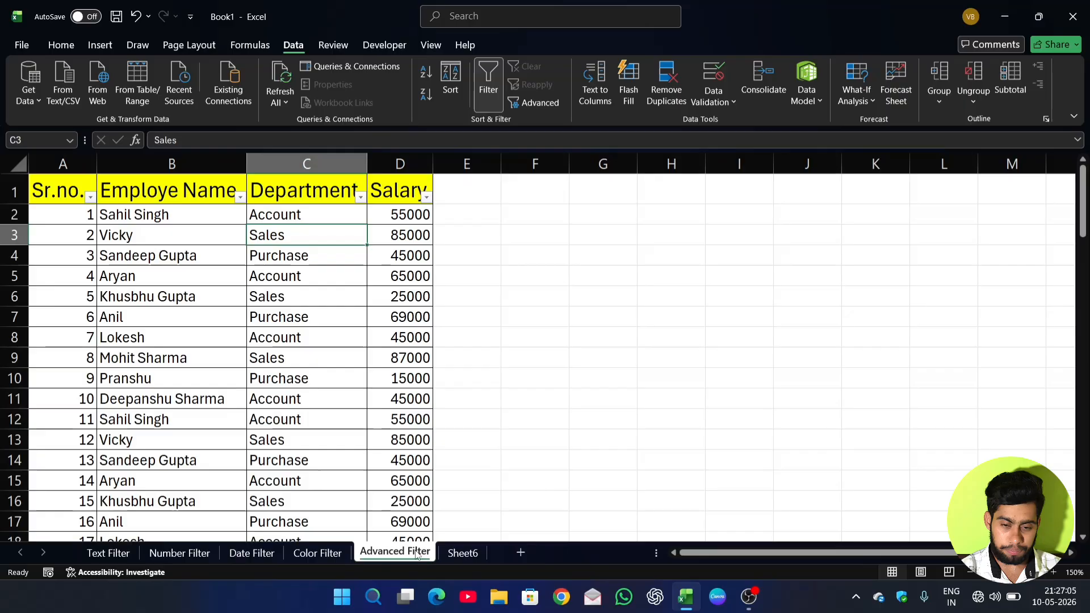
{"action": "left_click", "coordinate": [304, 348]}
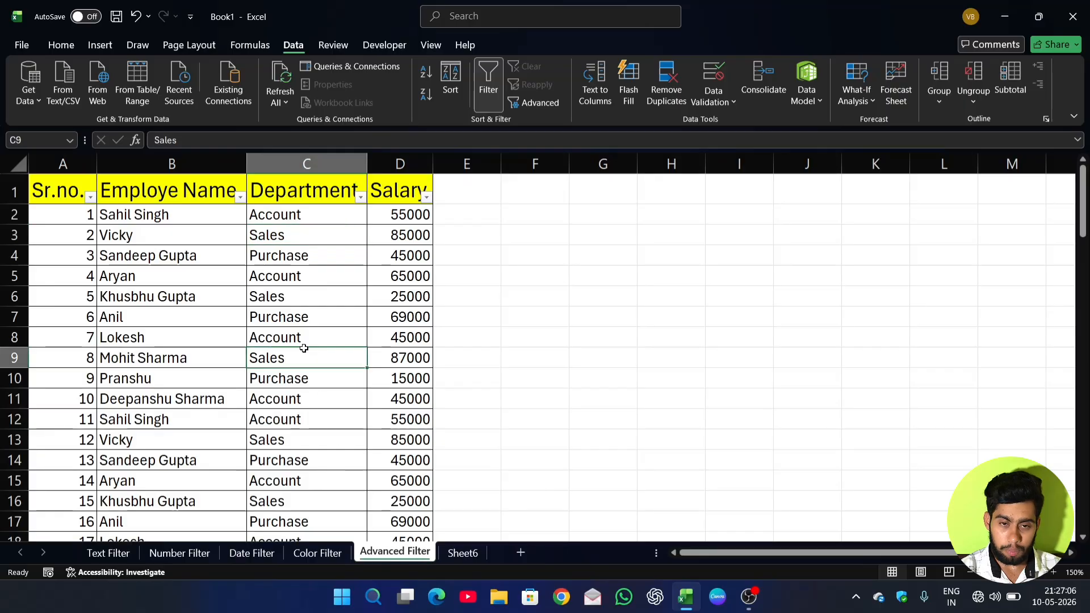
Copy the Department header with its Account entry from C1:C2 to F1 and fit column F's width to the content.
{"action": "left_click", "coordinate": [304, 186]}
{"action": "left_click_drag", "start_coordinate": [304, 185], "coordinate": [306, 215]}
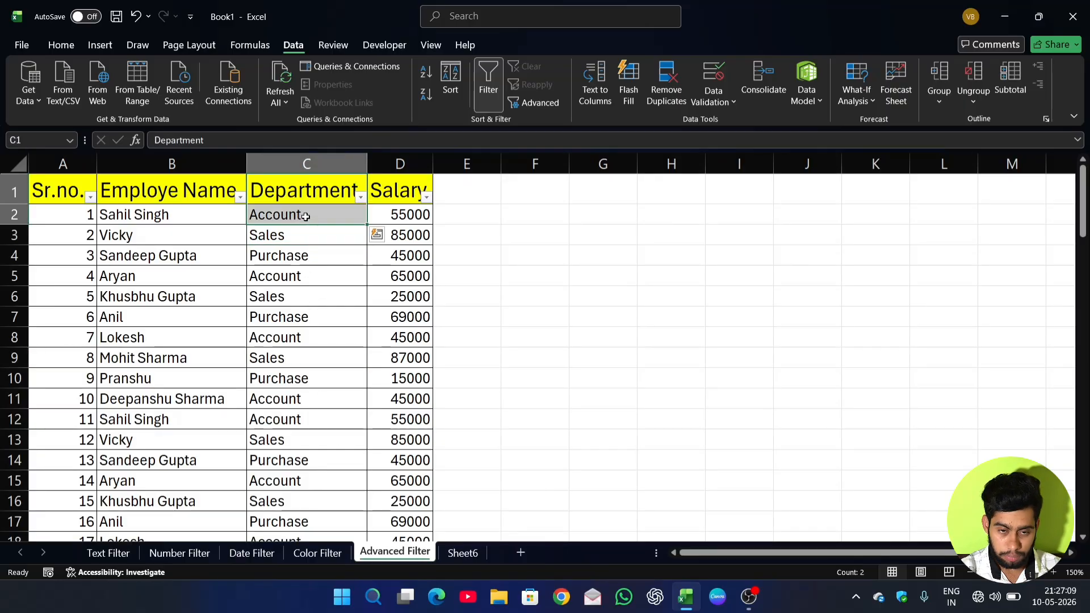
{"action": "key", "text": "ctrl+c"}
{"action": "left_click", "coordinate": [555, 190]}
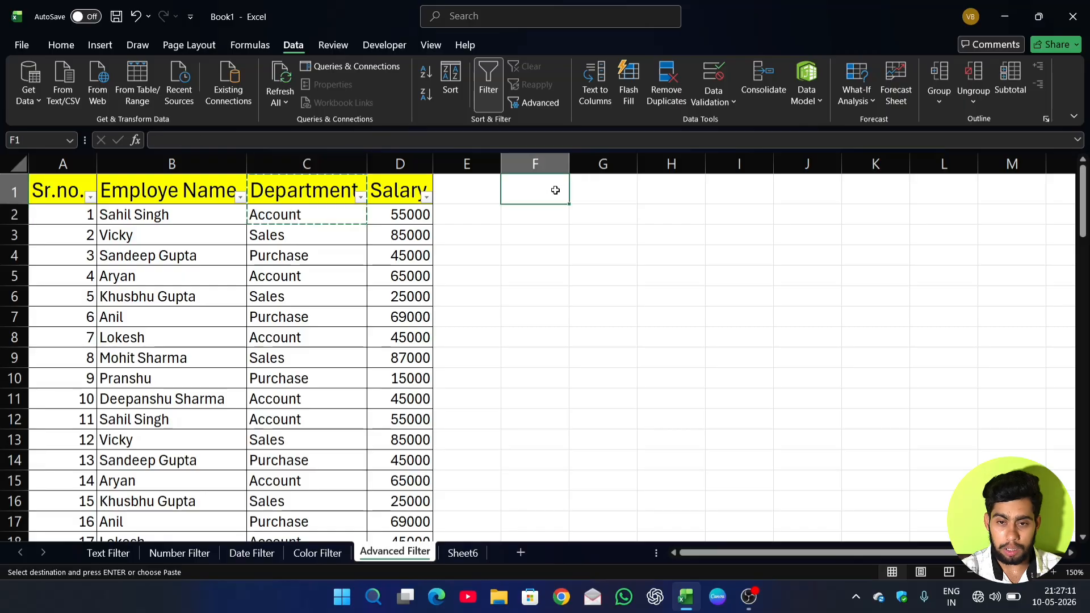
{"action": "key", "text": "ctrl+v"}
{"action": "left_click", "coordinate": [565, 272]}
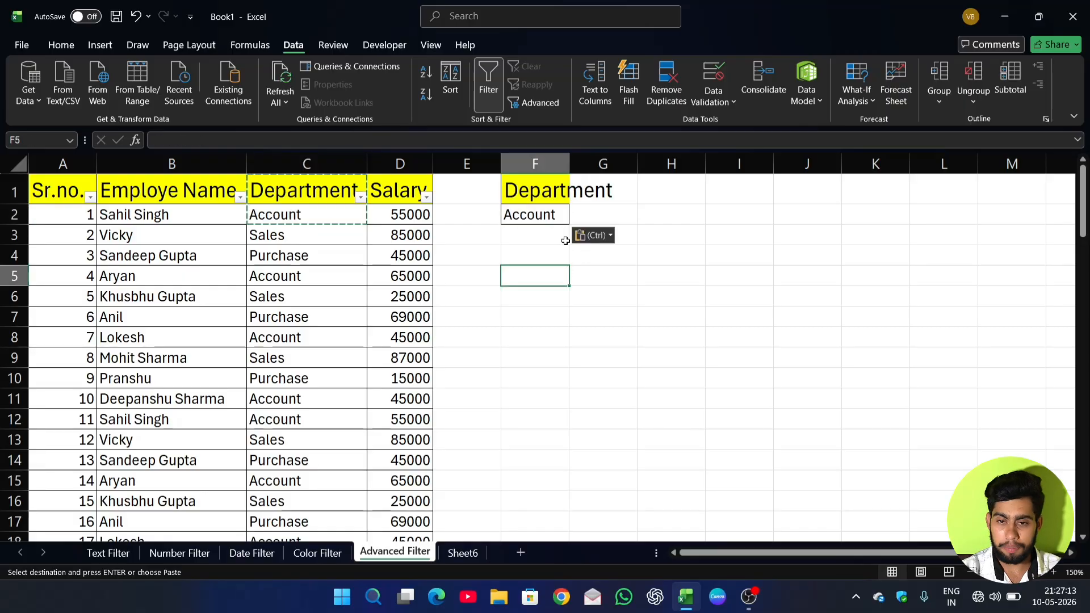
{"action": "double_click", "coordinate": [568, 158]}
{"action": "left_click", "coordinate": [628, 314]}
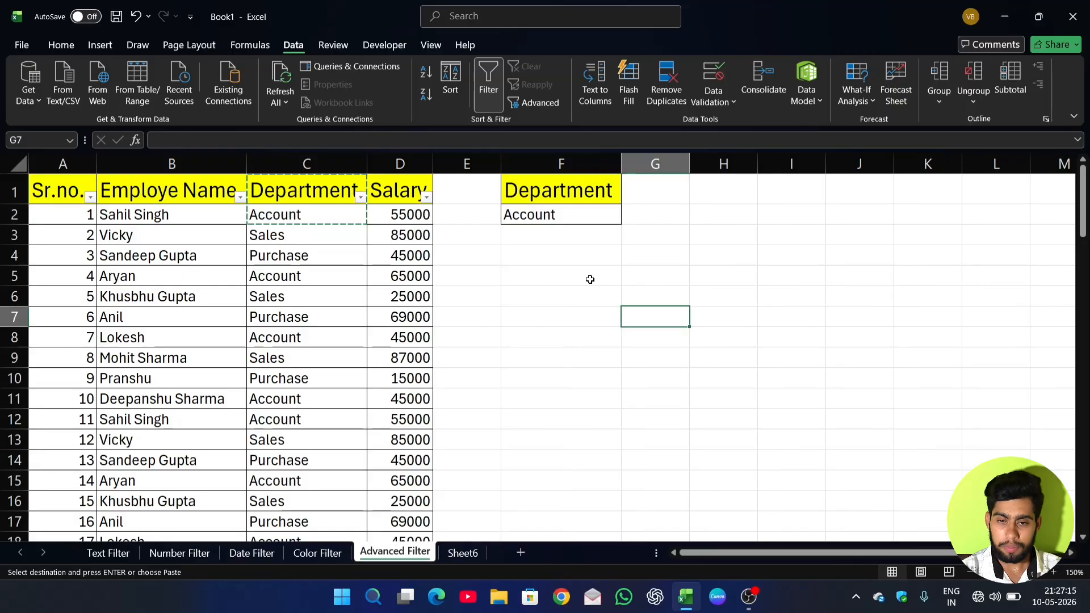
{"action": "key", "text": "Escape"}
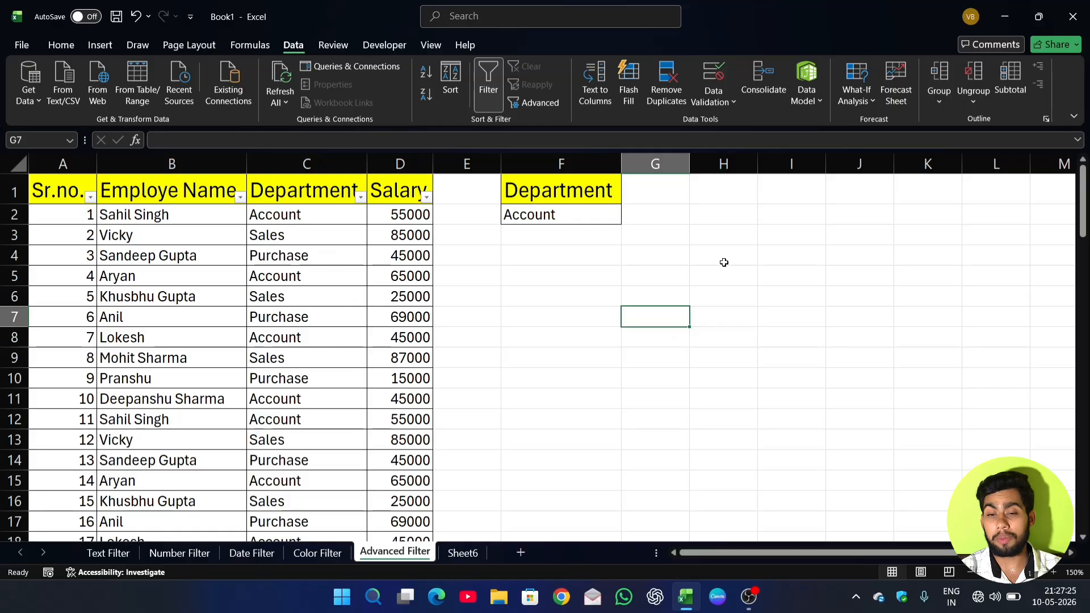
{"action": "left_click", "coordinate": [799, 324]}
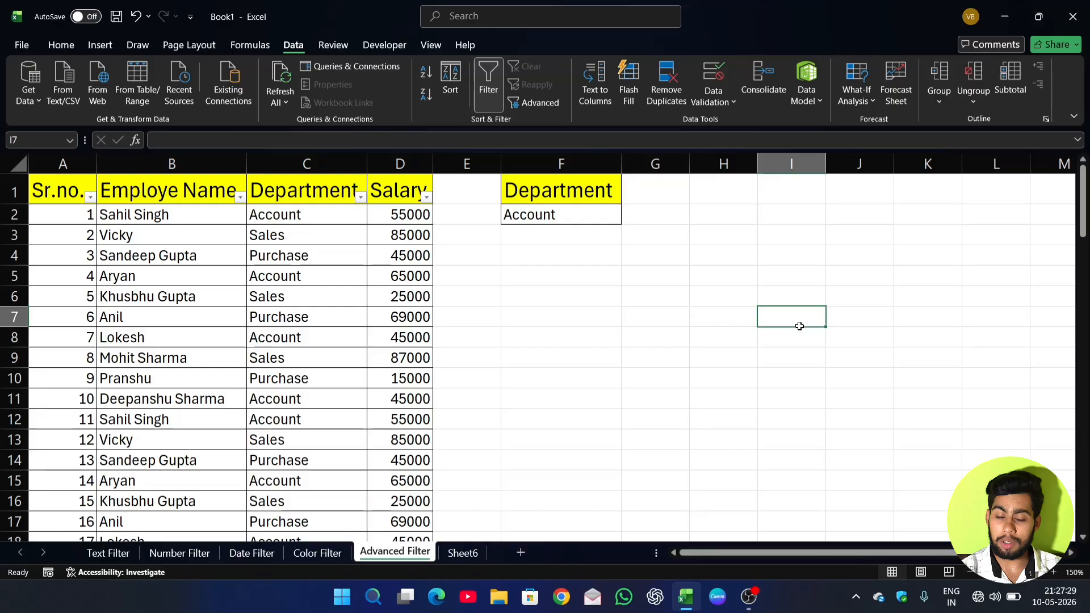
{"action": "left_click", "coordinate": [716, 214]}
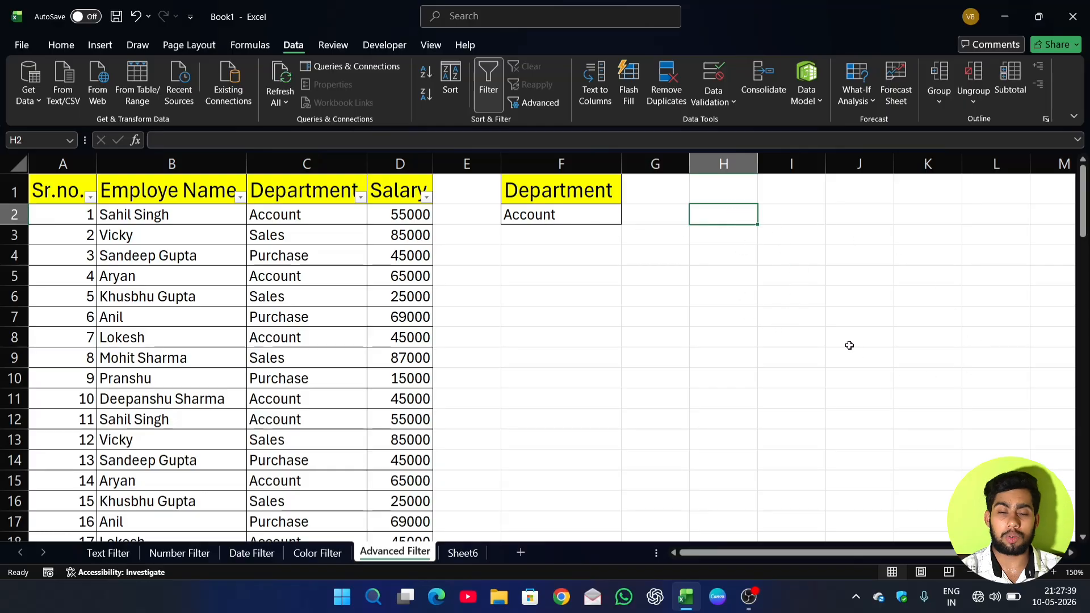
Filter the Department column to Account only and clear that filter again.
{"action": "left_click", "coordinate": [361, 197]}
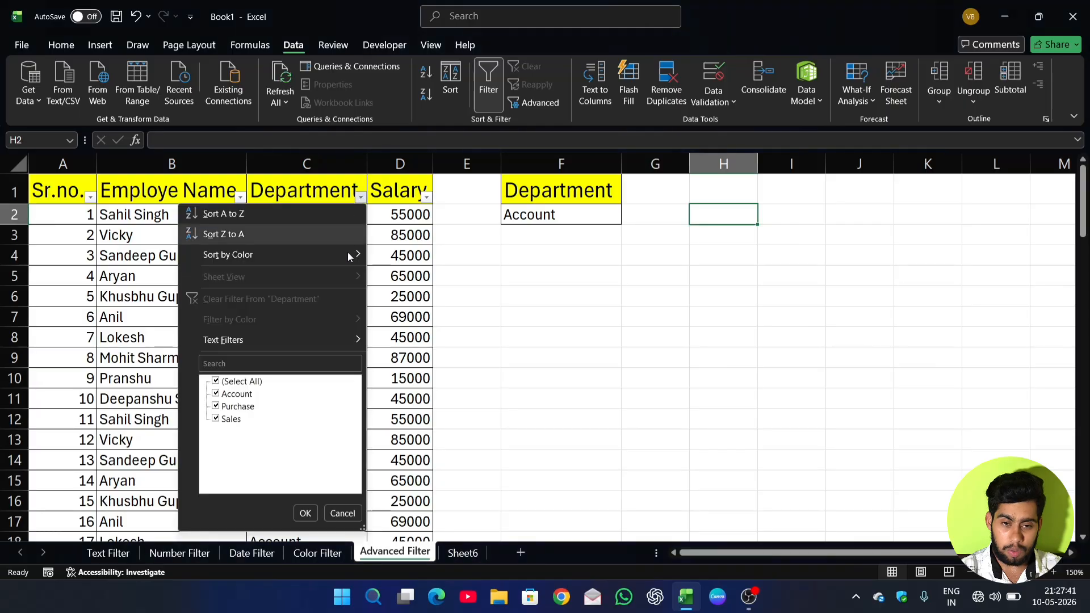
{"action": "left_click", "coordinate": [217, 382]}
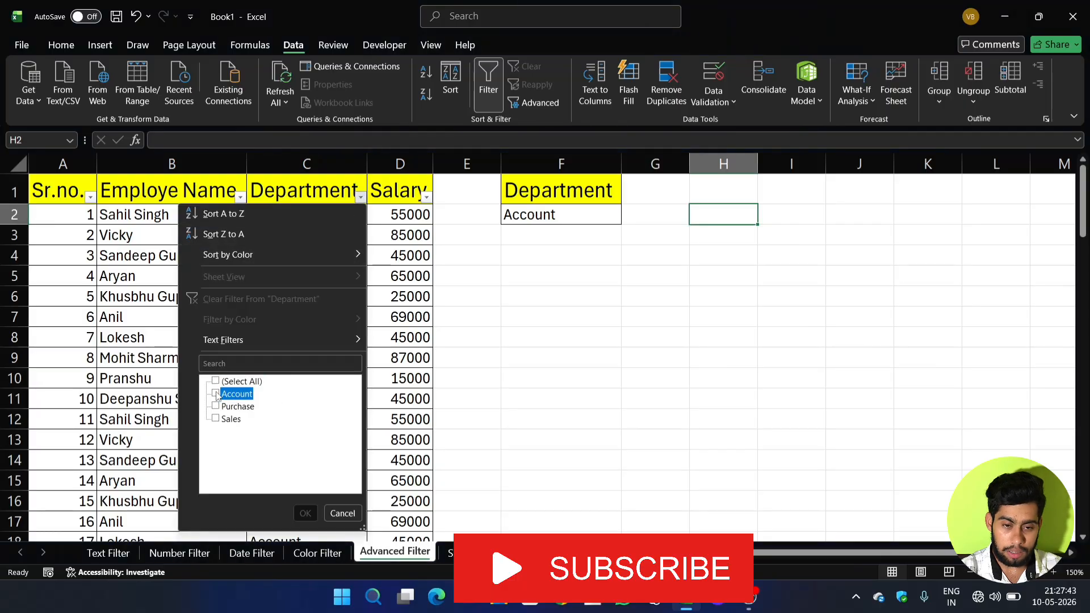
{"action": "left_click", "coordinate": [216, 394]}
{"action": "left_click", "coordinate": [305, 513]}
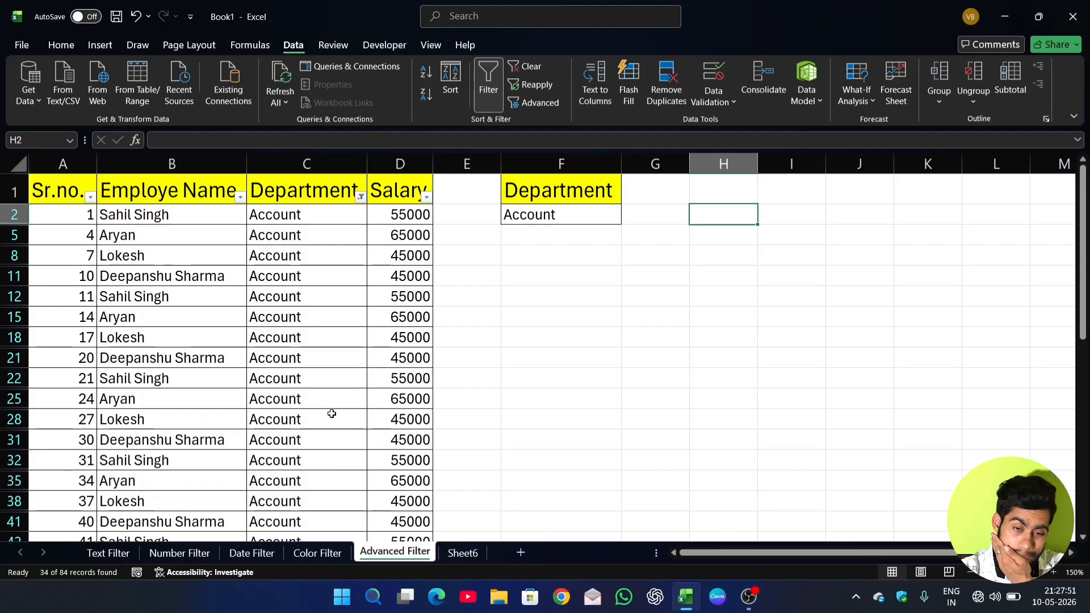
{"action": "left_click", "coordinate": [361, 199]}
{"action": "left_click", "coordinate": [288, 299]}
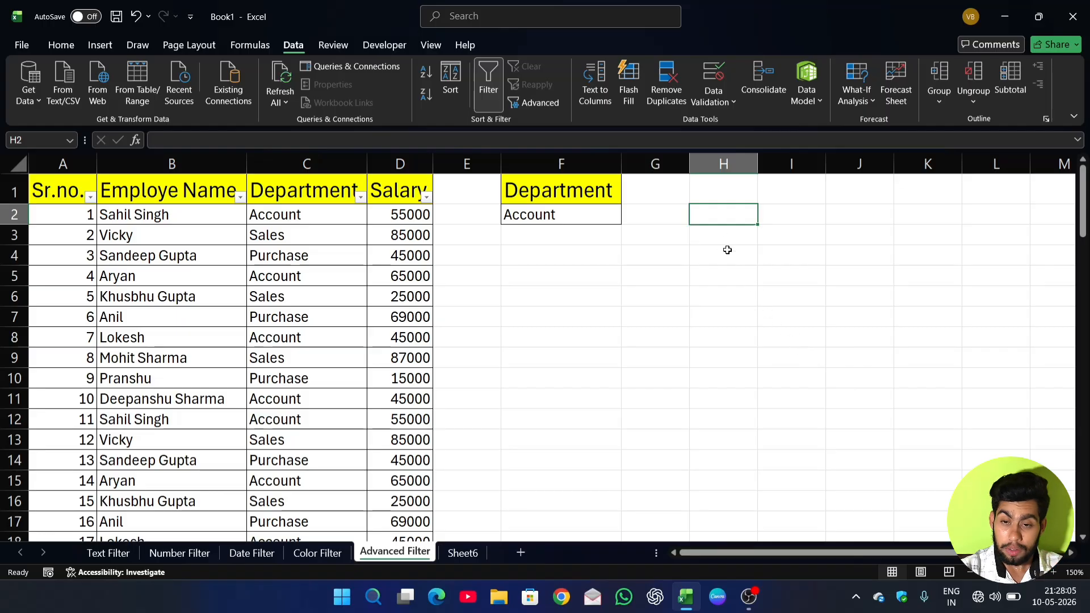
Start an Advanced Filter with cell H2 selected and set it to copy the results to another location.
{"action": "left_click", "coordinate": [721, 272]}
{"action": "left_click", "coordinate": [721, 222]}
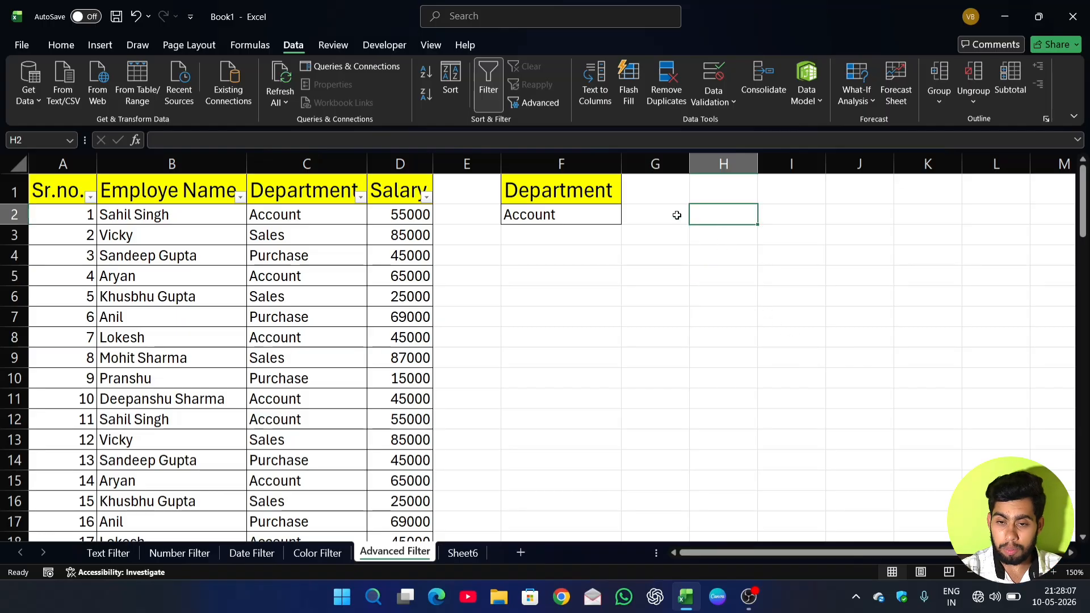
{"action": "left_click", "coordinate": [535, 103]}
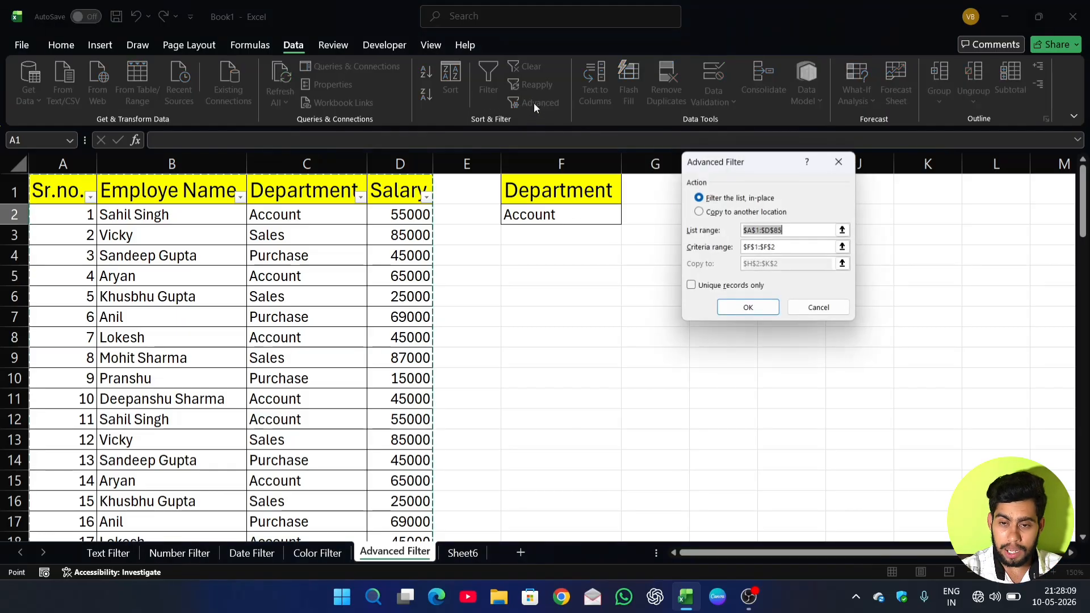
{"action": "left_click_drag", "start_coordinate": [759, 163], "coordinate": [723, 273]}
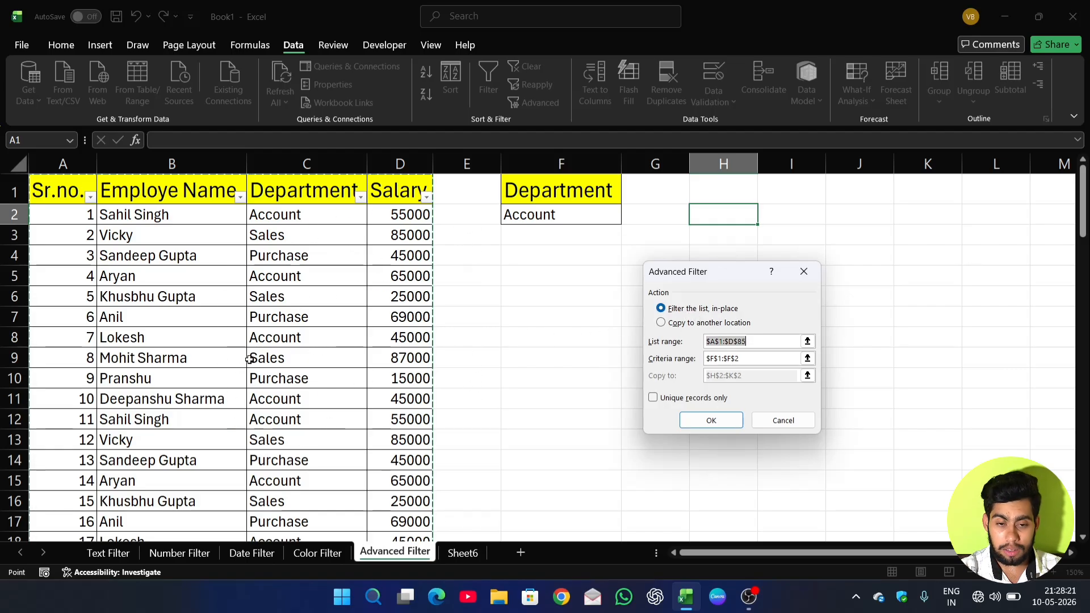
{"action": "left_click", "coordinate": [661, 323]}
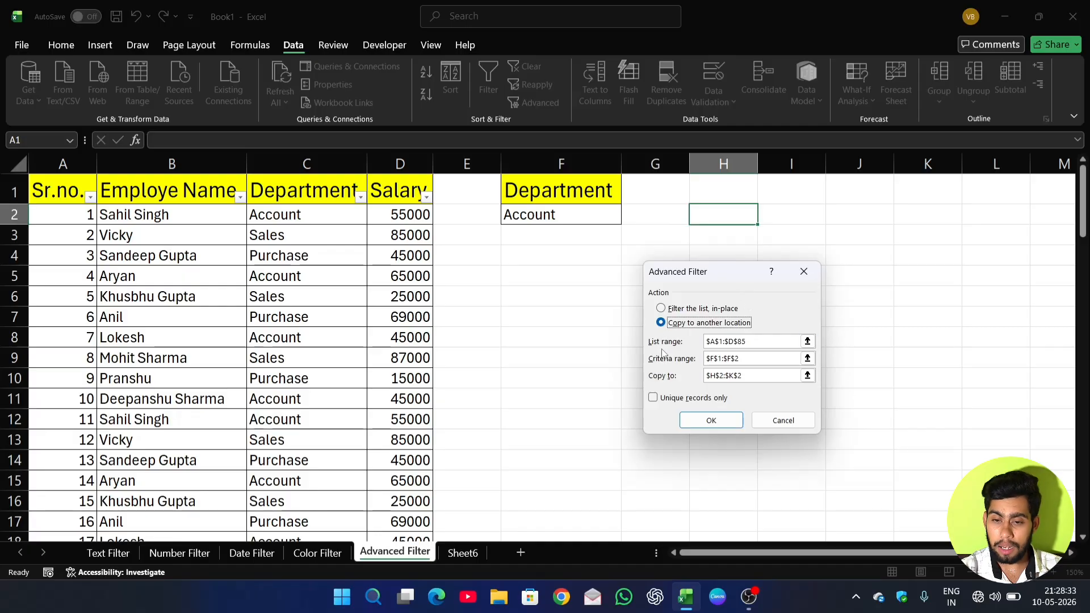
Set the Advanced Filter's list range to the entire columns A to D.
{"action": "left_click", "coordinate": [756, 341]}
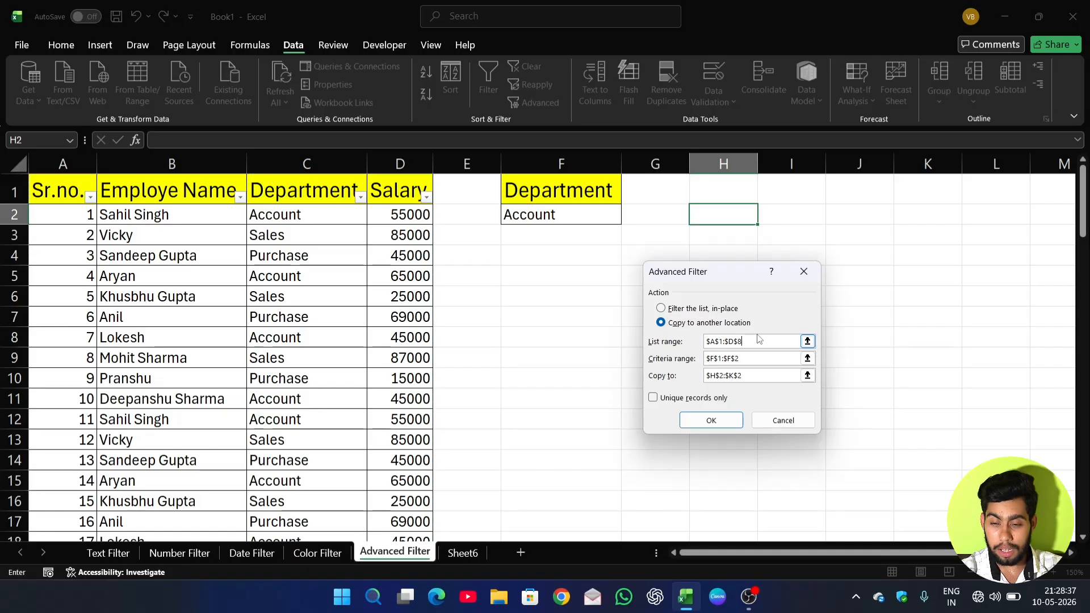
{"action": "key", "text": "BackSpace"}
{"action": "key", "text": "BackSpace"}
{"action": "key", "text": "BackSpace"}
{"action": "key", "text": "BackSpace"}
{"action": "key", "text": "BackSpace"}
{"action": "key", "text": "BackSpace"}
{"action": "key", "text": "BackSpace"}
{"action": "key", "text": "BackSpace"}
{"action": "left_click_drag", "start_coordinate": [62, 164], "coordinate": [430, 192]}
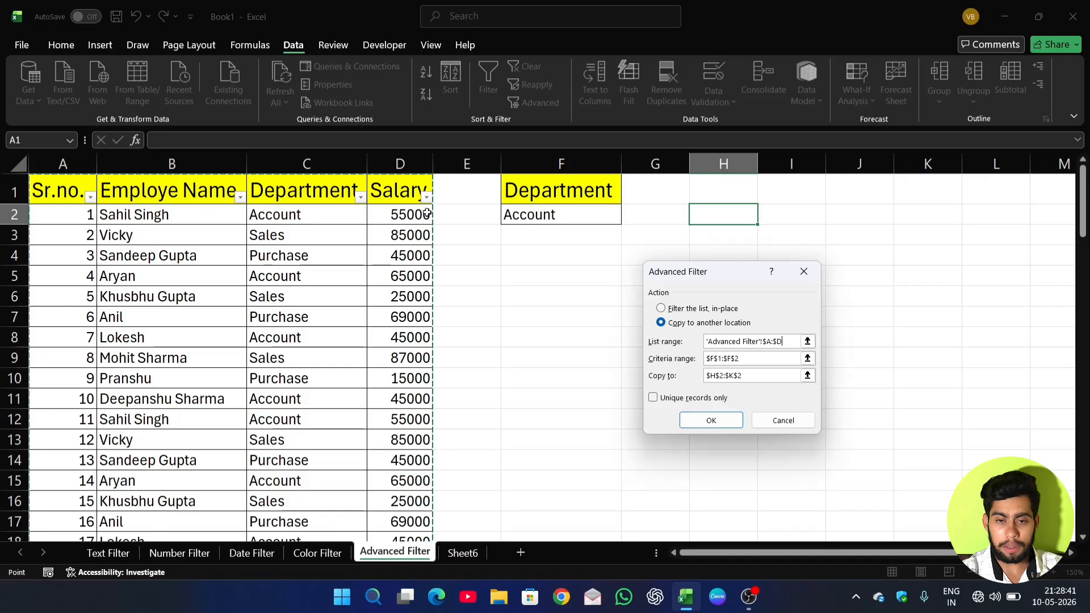
Set the Advanced Filter's criteria range to the copied Department and Account cells, F1:F2.
{"action": "double_click", "coordinate": [757, 359]}
{"action": "left_click_drag", "start_coordinate": [757, 358], "coordinate": [711, 363]}
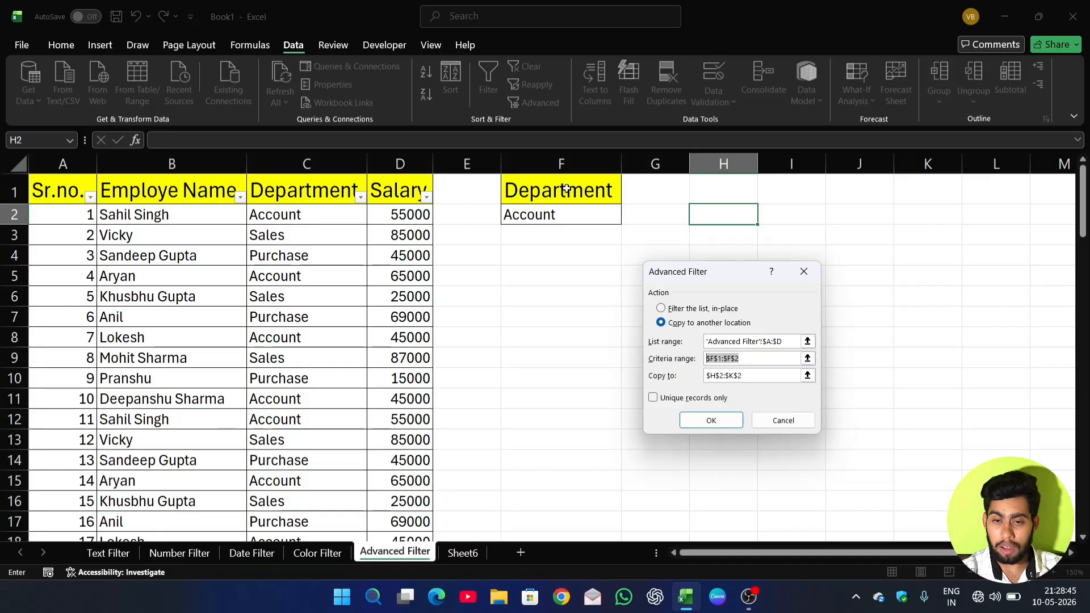
{"action": "left_click_drag", "start_coordinate": [565, 176], "coordinate": [564, 216]}
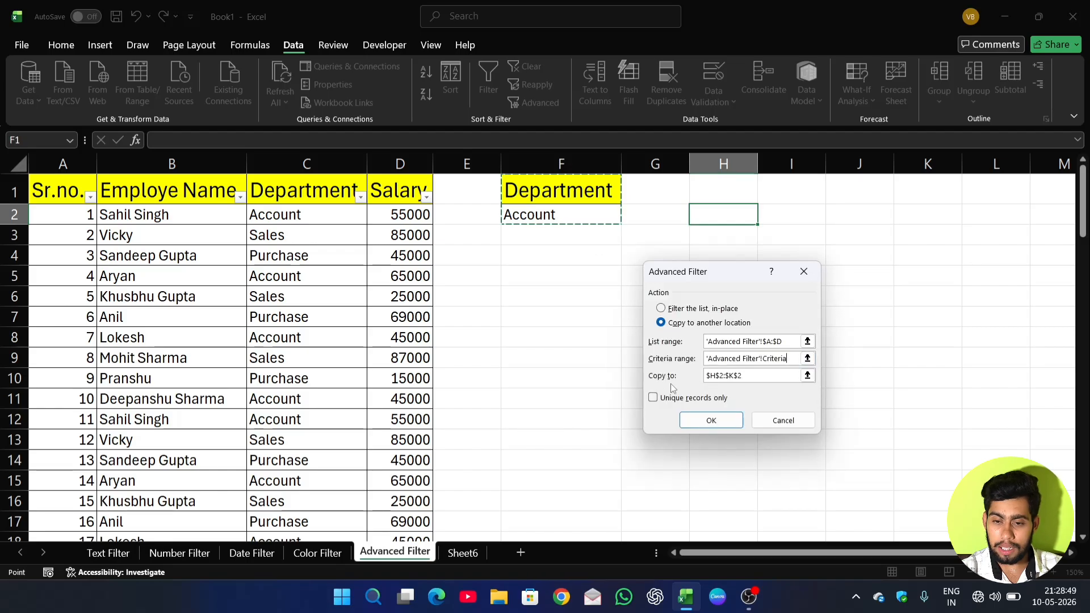
Replace the Advanced Filter's copy destination with cell H2.
{"action": "left_click", "coordinate": [722, 373]}
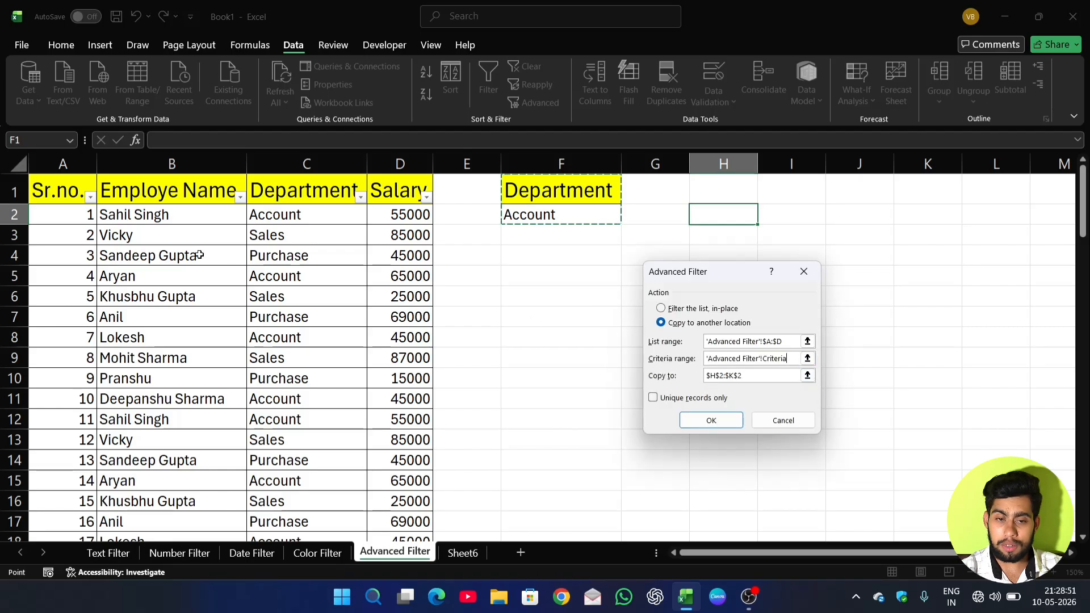
{"action": "left_click", "coordinate": [748, 379]}
{"action": "left_click_drag", "start_coordinate": [749, 379], "coordinate": [700, 372]}
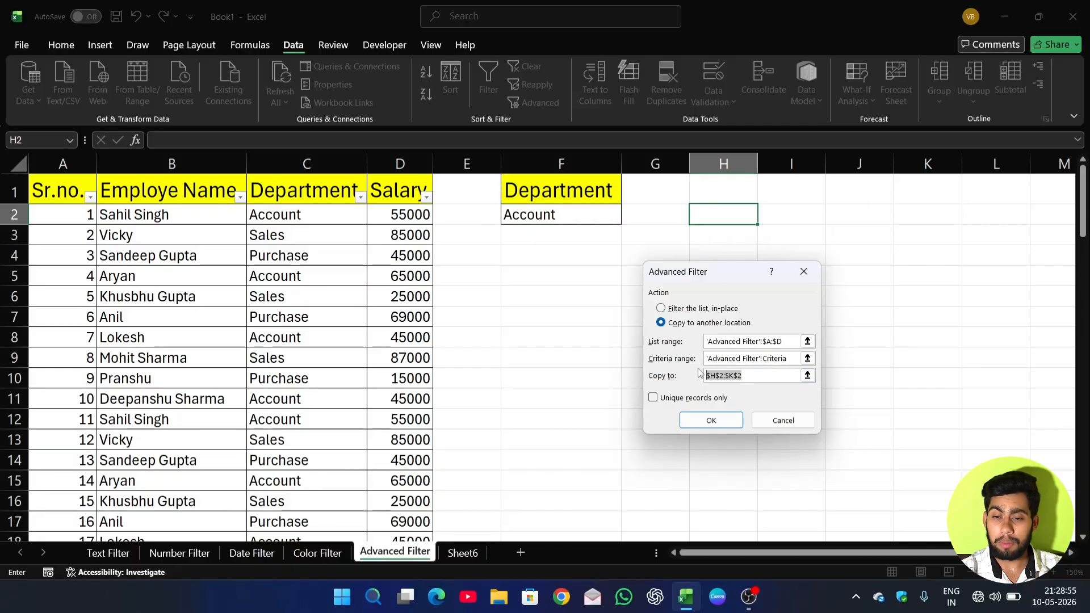
{"action": "key", "text": "BackSpace"}
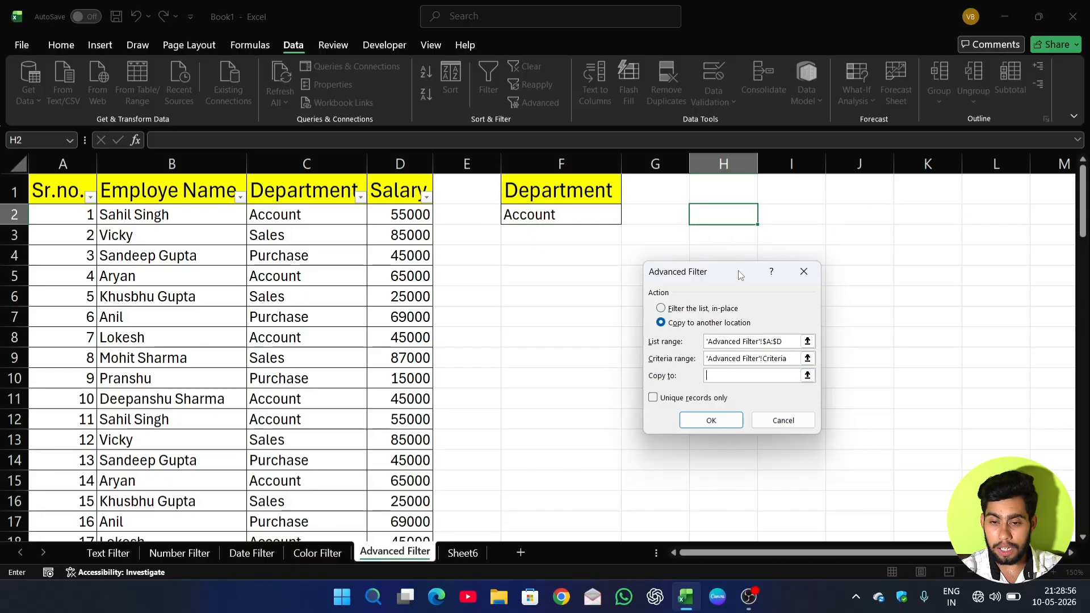
{"action": "left_click", "coordinate": [724, 215]}
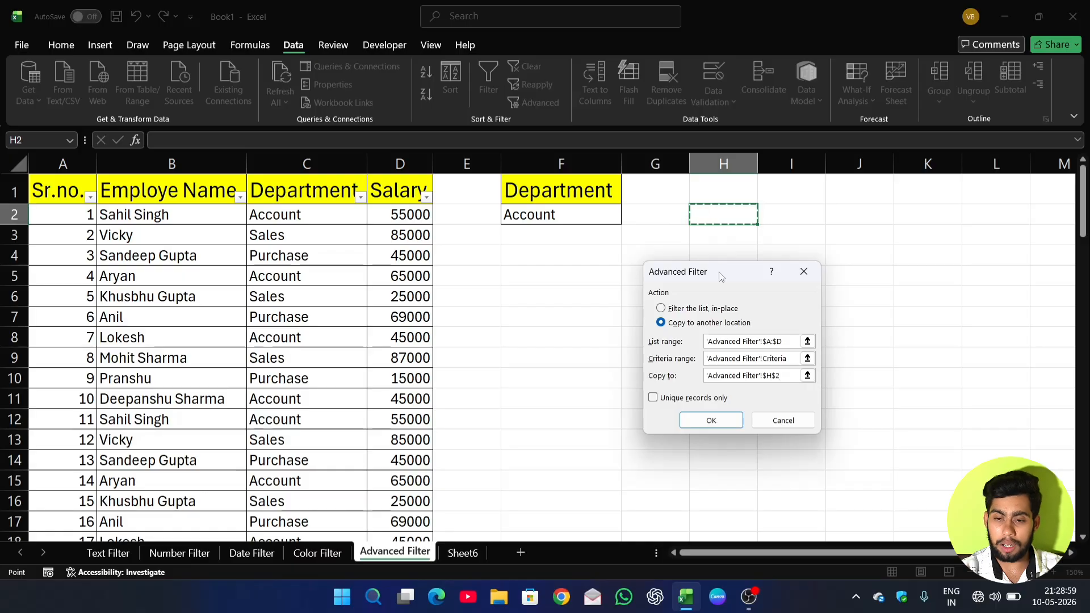
Run the Advanced Filter to extract the Account records at H2 and autofit result columns I and J to their contents.
{"action": "left_click", "coordinate": [710, 421]}
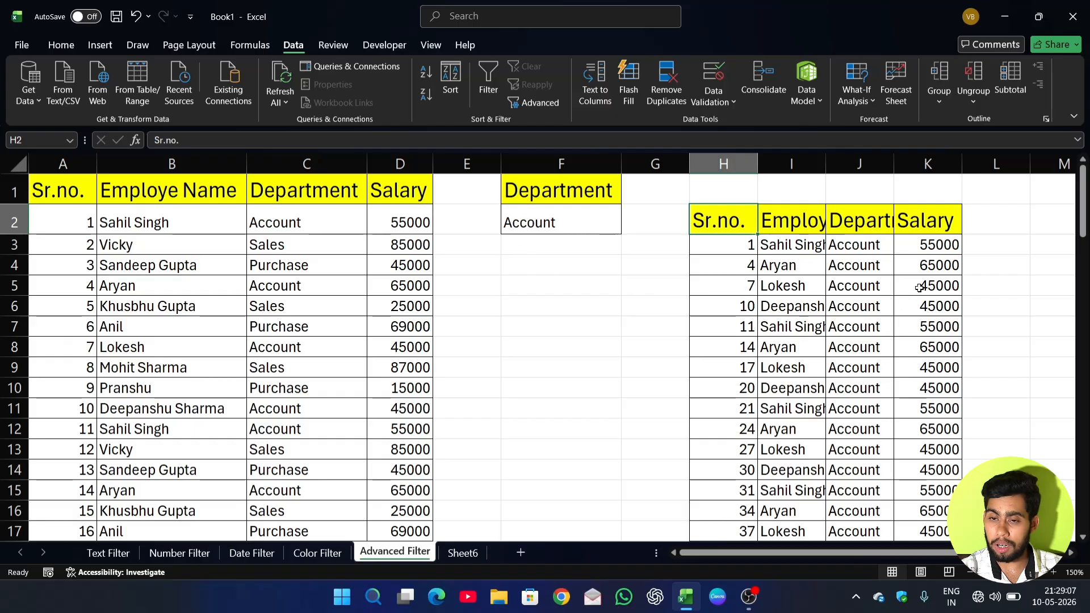
{"action": "double_click", "coordinate": [819, 159]}
{"action": "left_click_drag", "start_coordinate": [971, 163], "coordinate": [970, 162]}
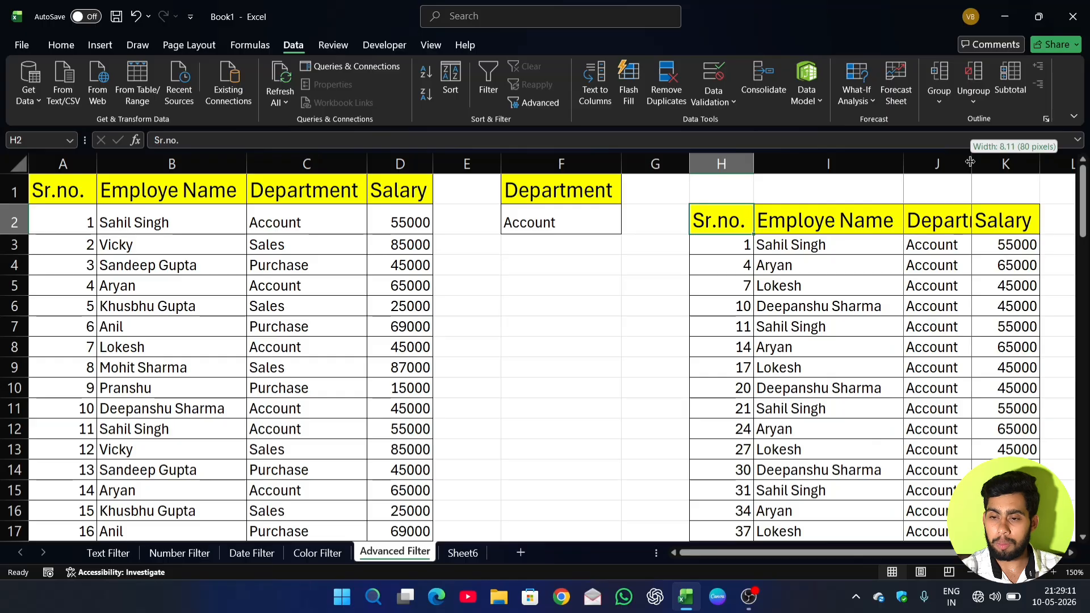
{"action": "double_click", "coordinate": [970, 163]}
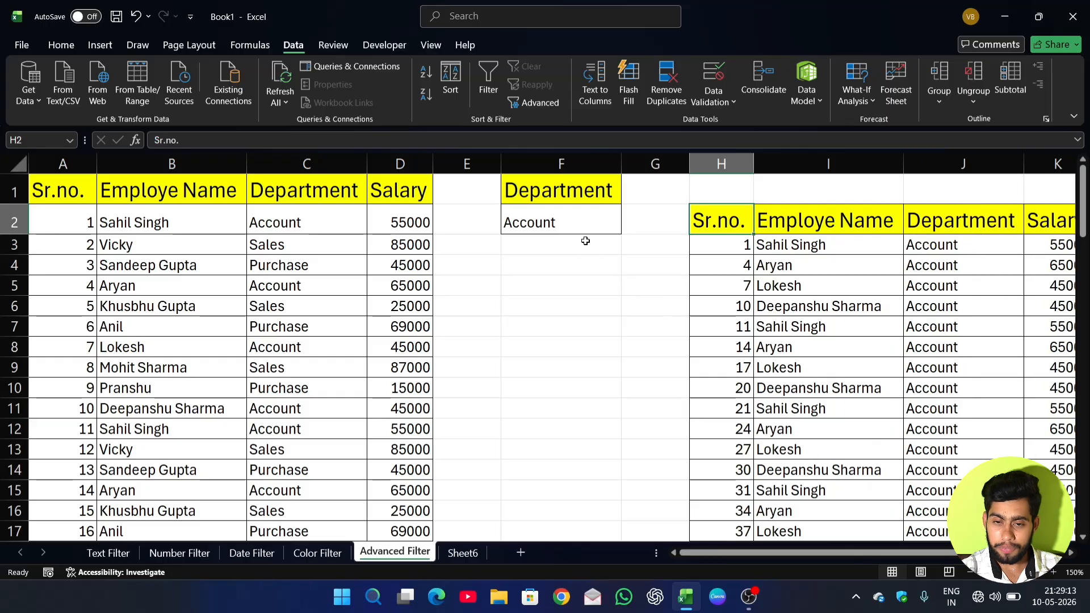
Replace the Department criterion in cell F2 with sales.
{"action": "left_click", "coordinate": [579, 222]}
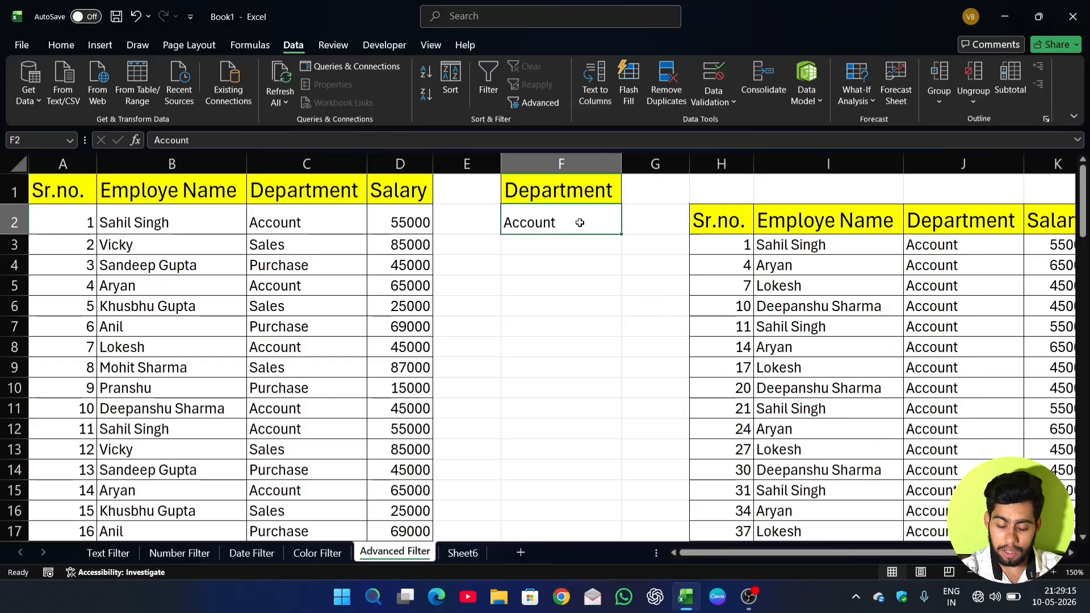
{"action": "key", "text": "BackSpace"}
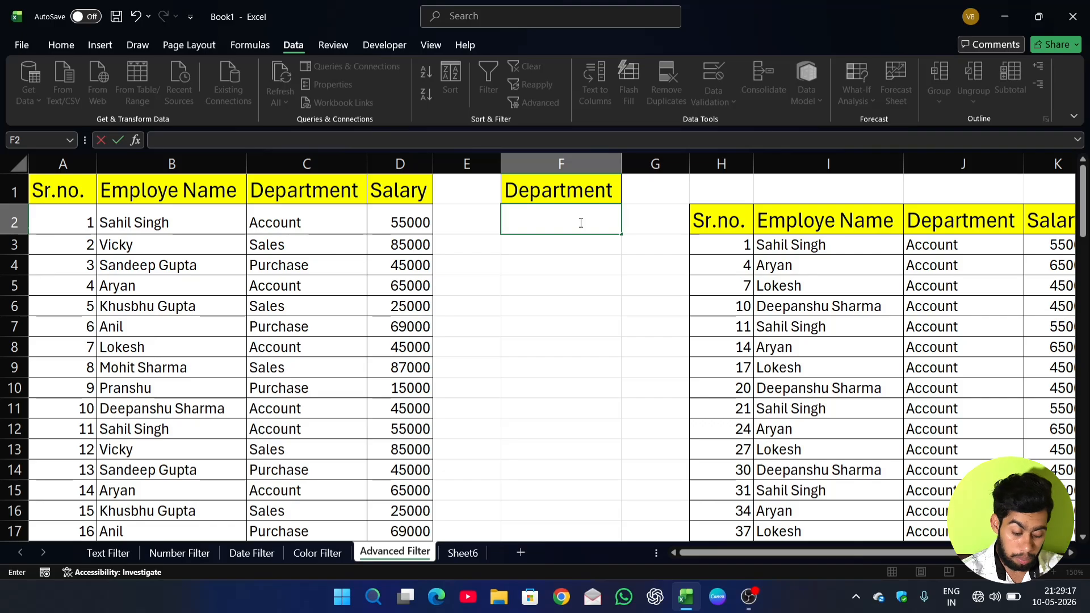
{"action": "type", "text": "sales"}
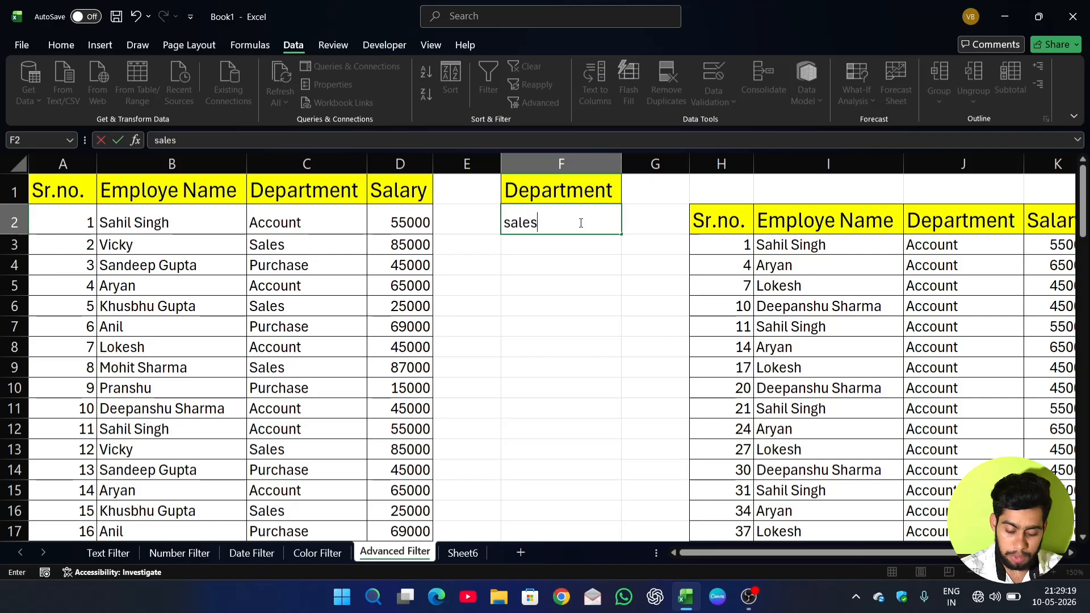
{"action": "key", "text": "Return"}
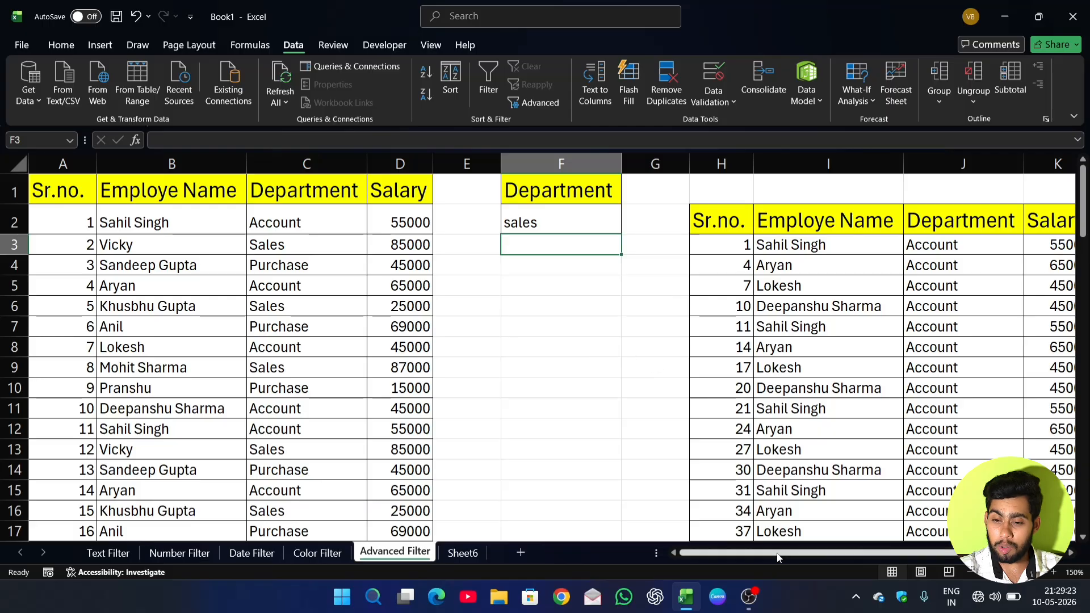
Rerun the Advanced Filter with the sales criterion, copying the matching records to another location with the existing ranges kept.
{"action": "mouse_move", "coordinate": [782, 559]}
{"action": "left_mouse_down"}
{"action": "mouse_move", "coordinate": [804, 556]}
{"action": "mouse_move", "coordinate": [788, 551]}
{"action": "left_mouse_up"}
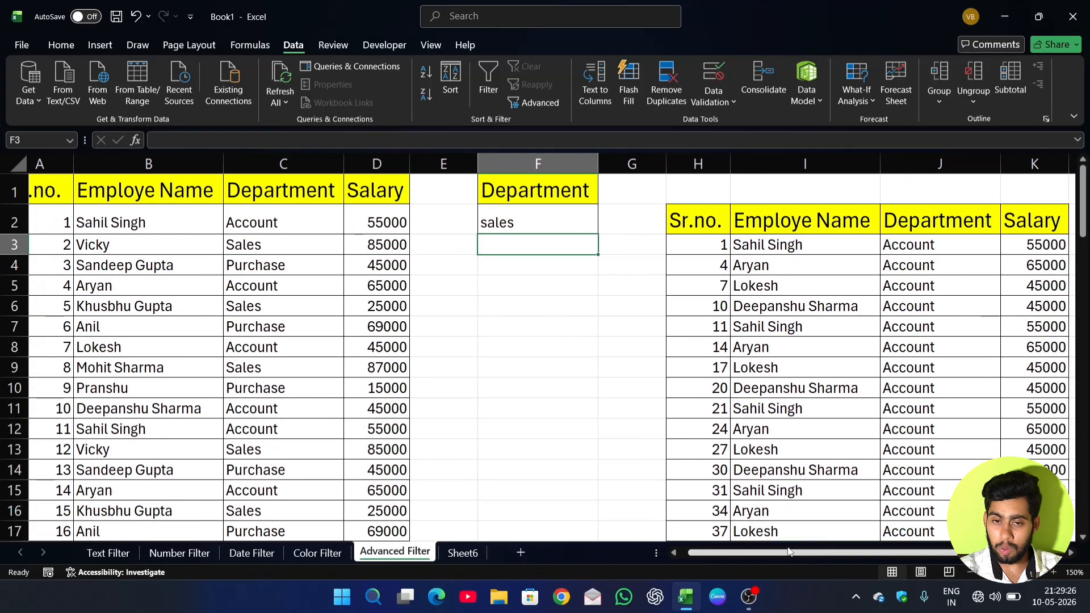
{"action": "left_click", "coordinate": [543, 104]}
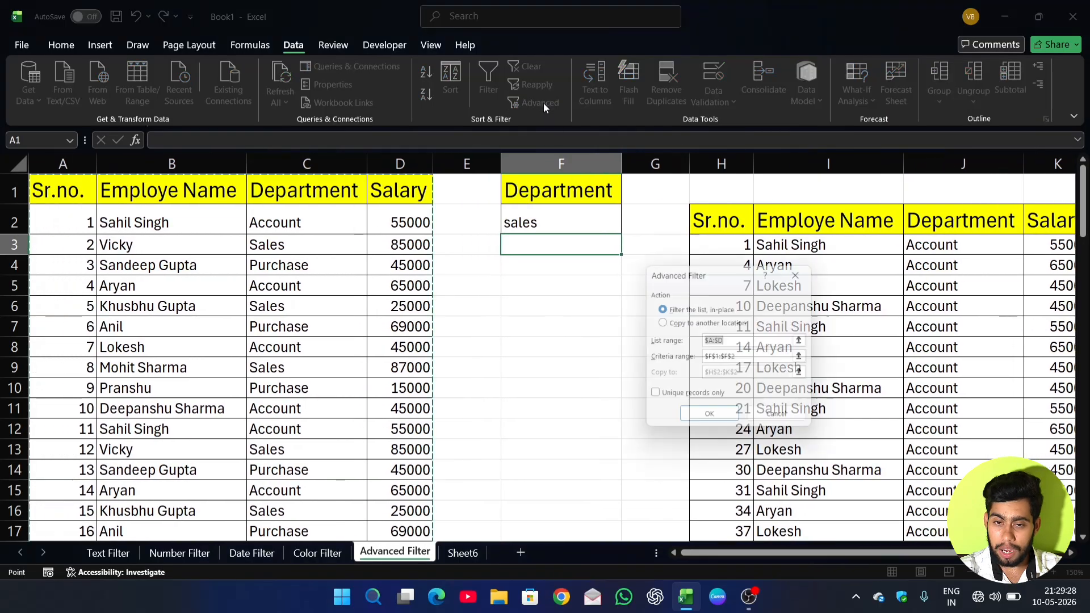
{"action": "left_click", "coordinate": [661, 323]}
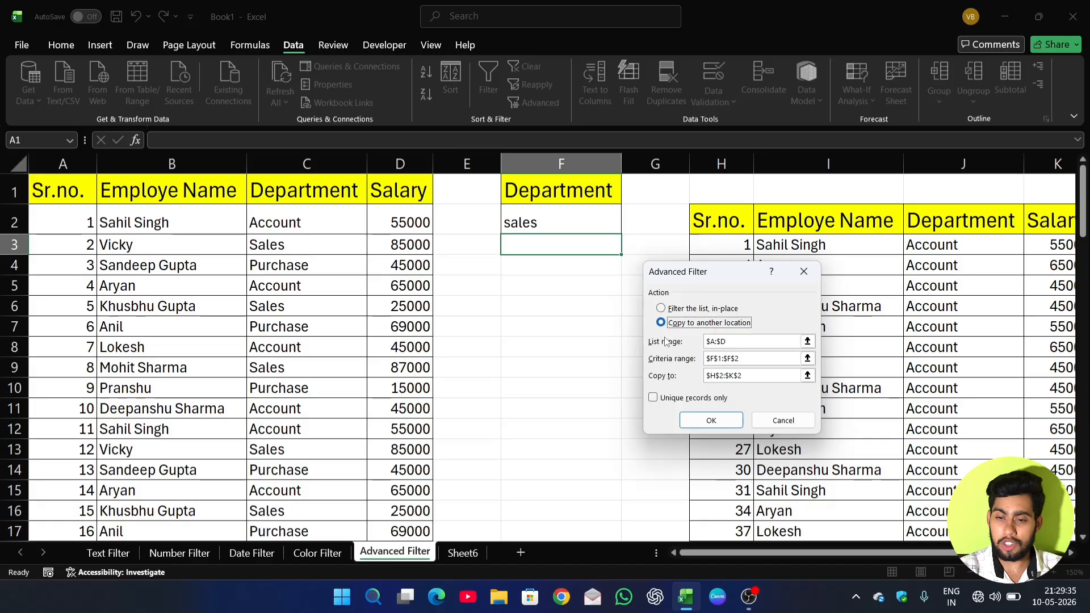
{"action": "left_click", "coordinate": [711, 421]}
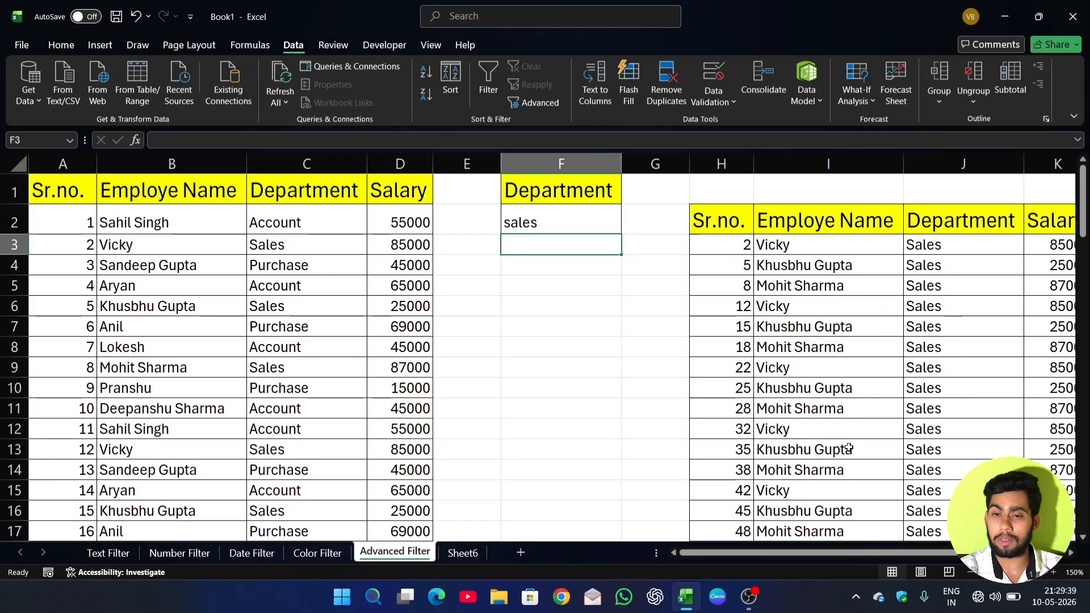
Change the Department criterion in cell F2 to purchase.
{"action": "left_click", "coordinate": [540, 216]}
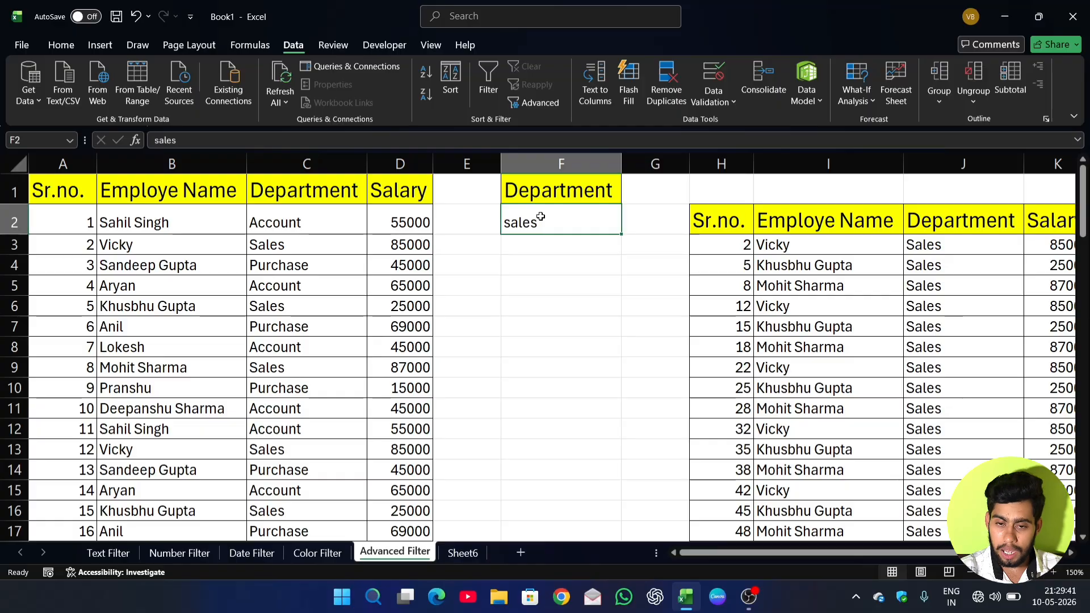
{"action": "key", "text": "BackSpace"}
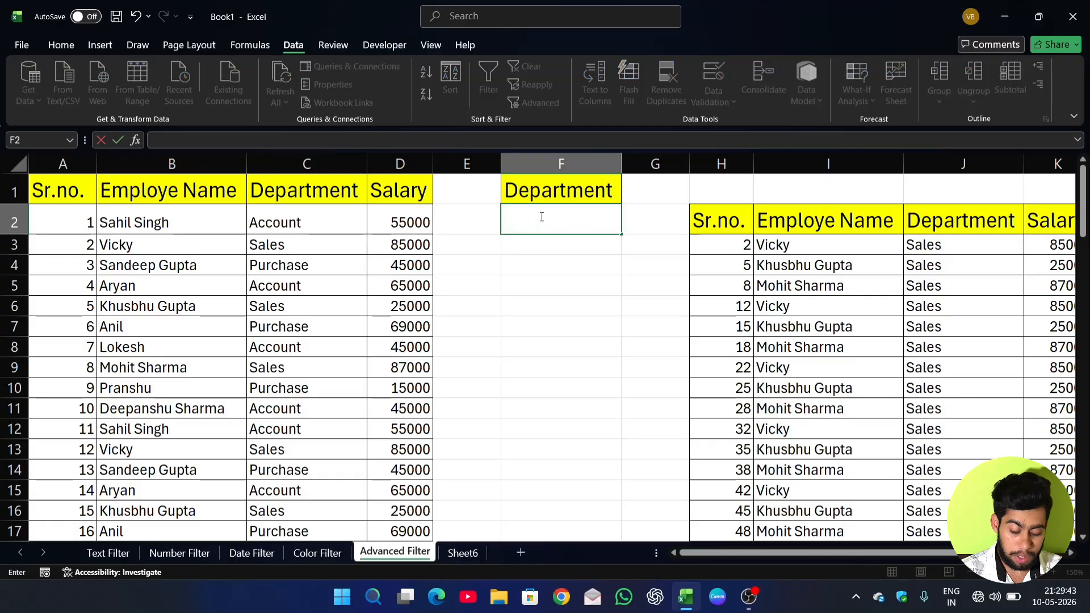
{"action": "type", "text": "purchase"}
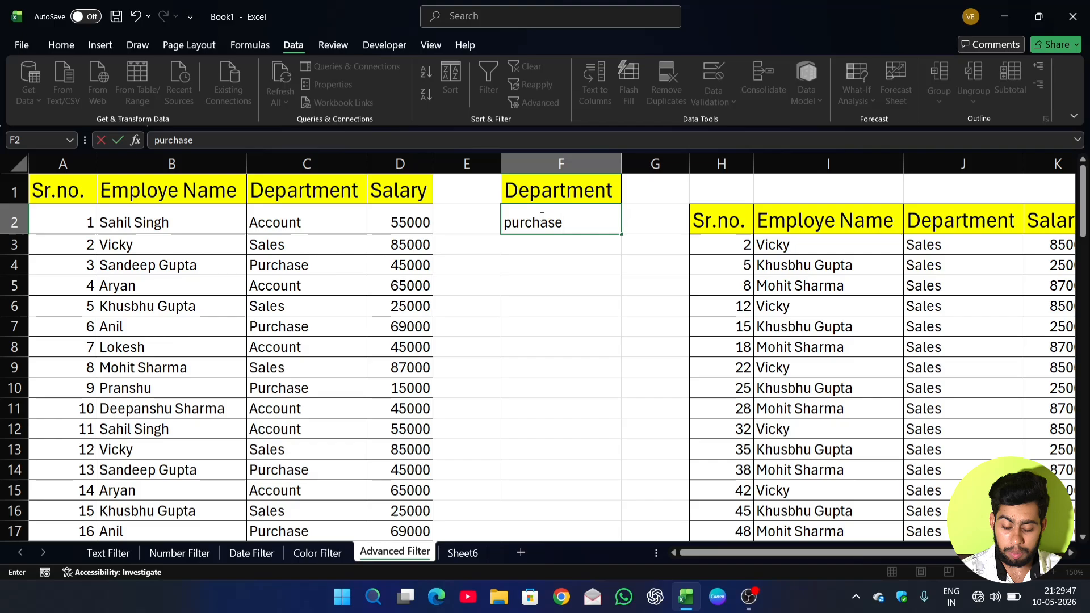
{"action": "key", "text": "Return"}
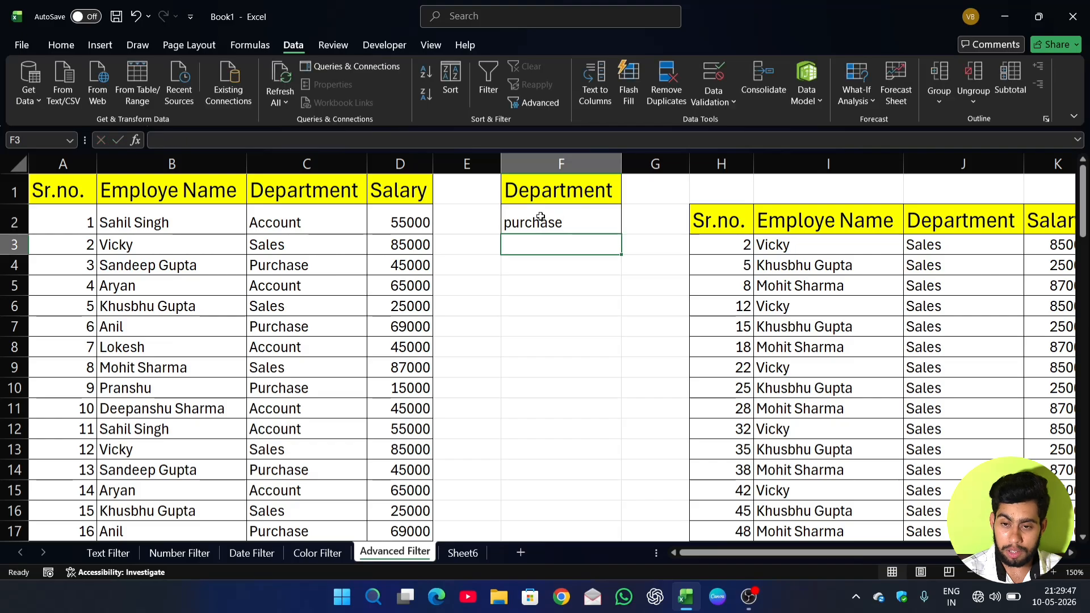
Run the Advanced Filter again for the purchase criterion, copying the results to H2:K2.
{"action": "left_click", "coordinate": [606, 227]}
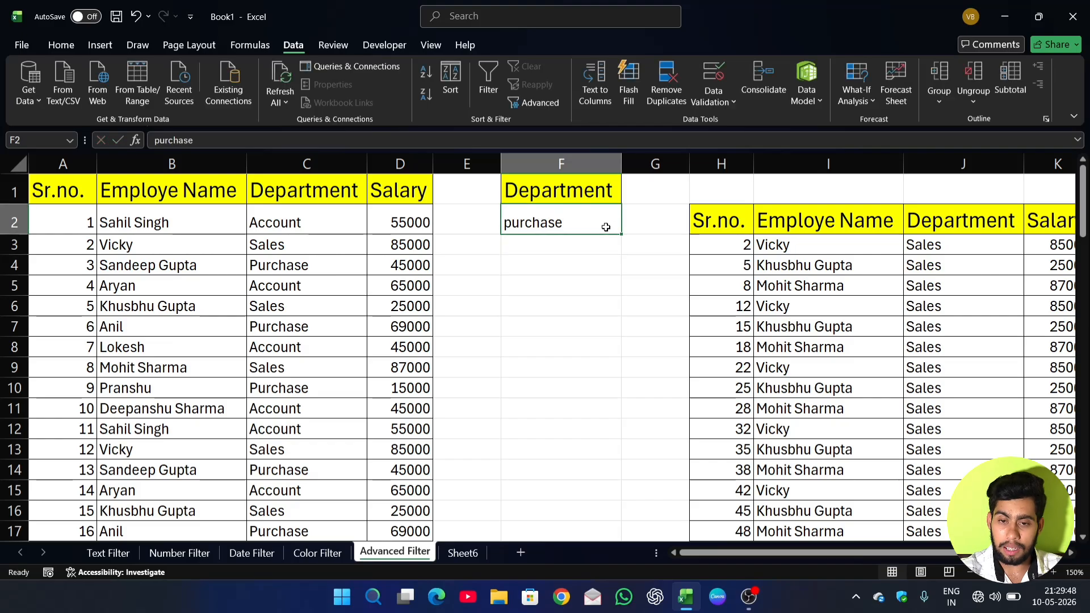
{"action": "left_click", "coordinate": [542, 102]}
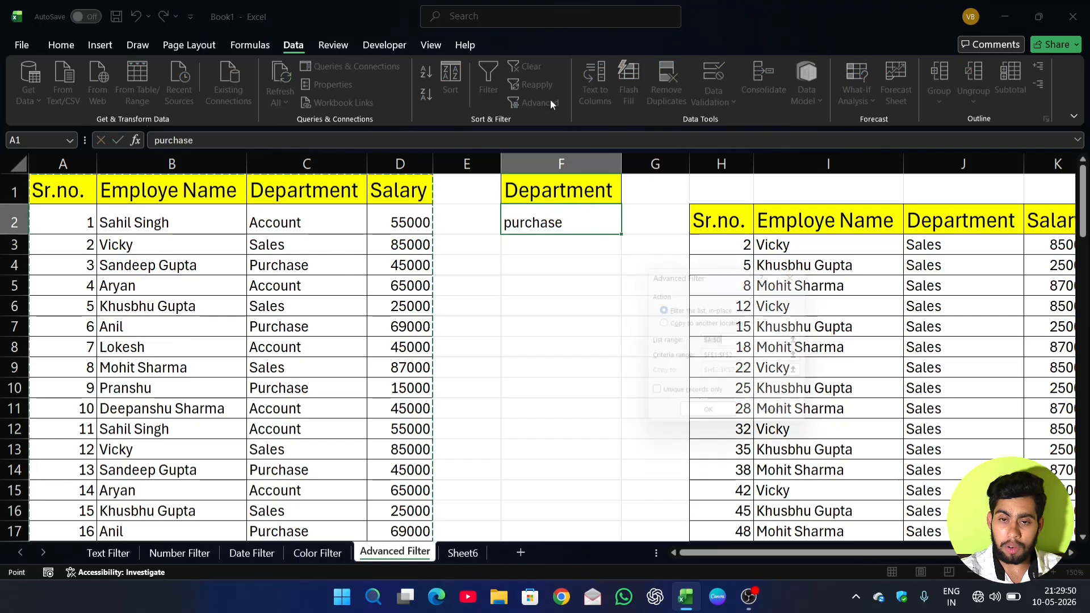
{"action": "left_click", "coordinate": [661, 322]}
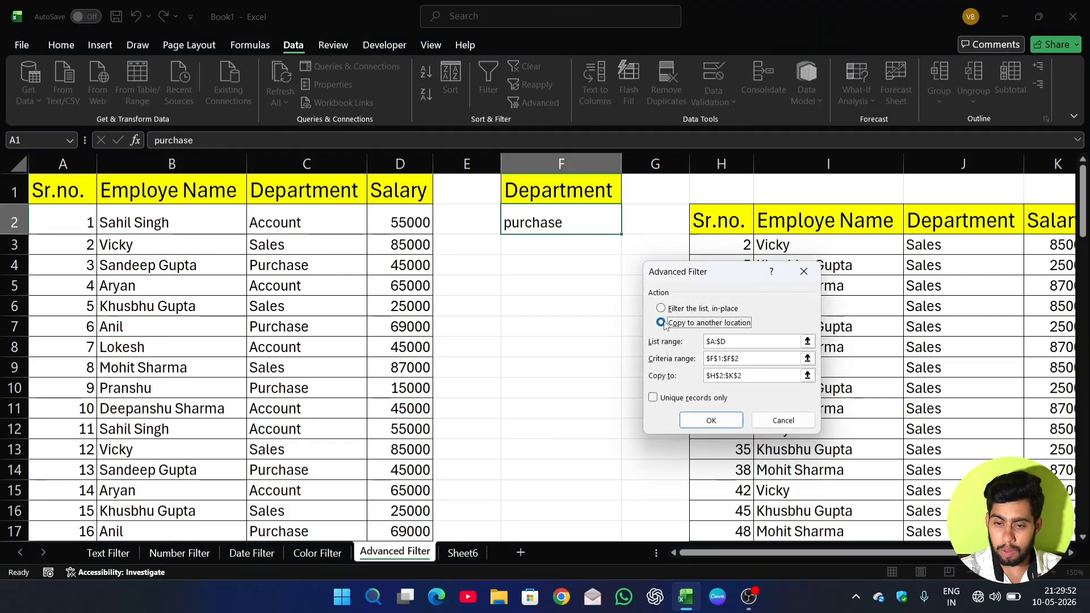
{"action": "left_click", "coordinate": [711, 420]}
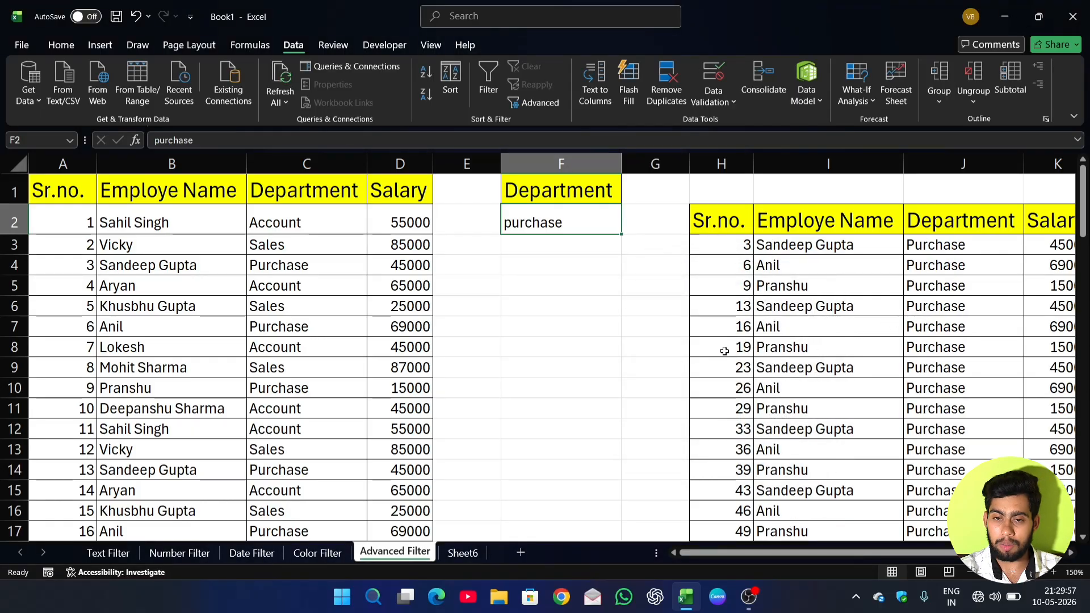
Clear the contents of columns H to L, removing the extracted records.
{"action": "left_click", "coordinate": [706, 157]}
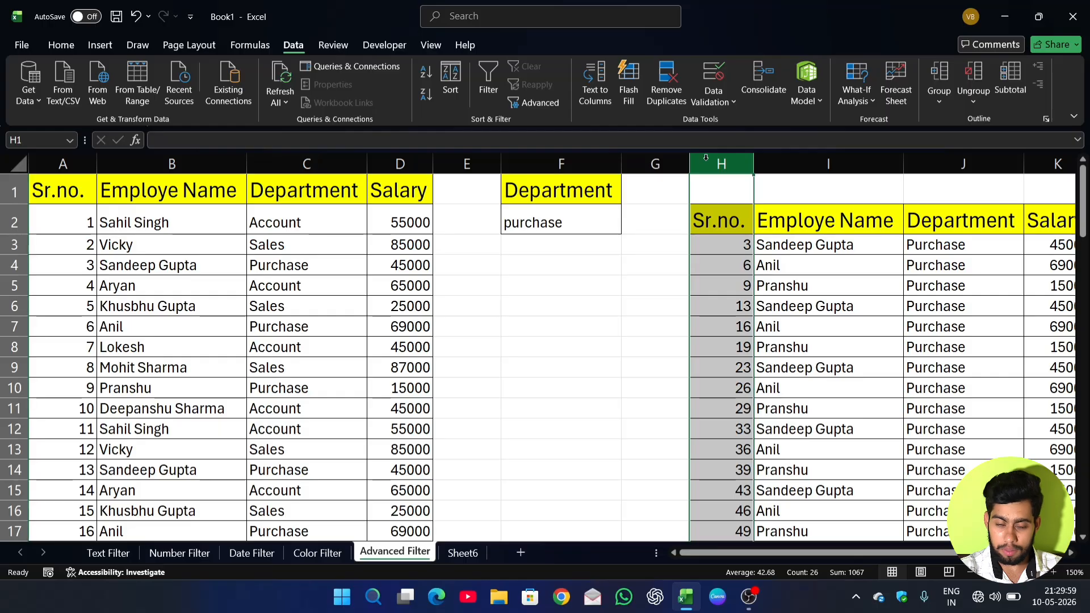
{"action": "key", "text": "shift+Right"}
{"action": "key", "text": "shift+Right"}
{"action": "key", "text": "shift+Right"}
{"action": "key", "text": "shift+Right"}
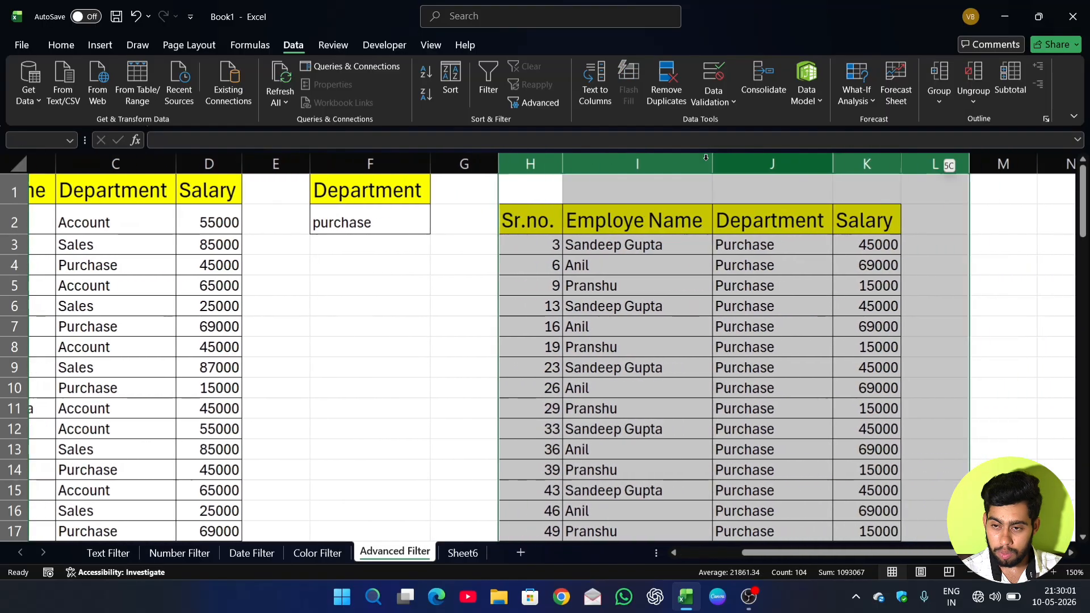
{"action": "key", "text": "Delete"}
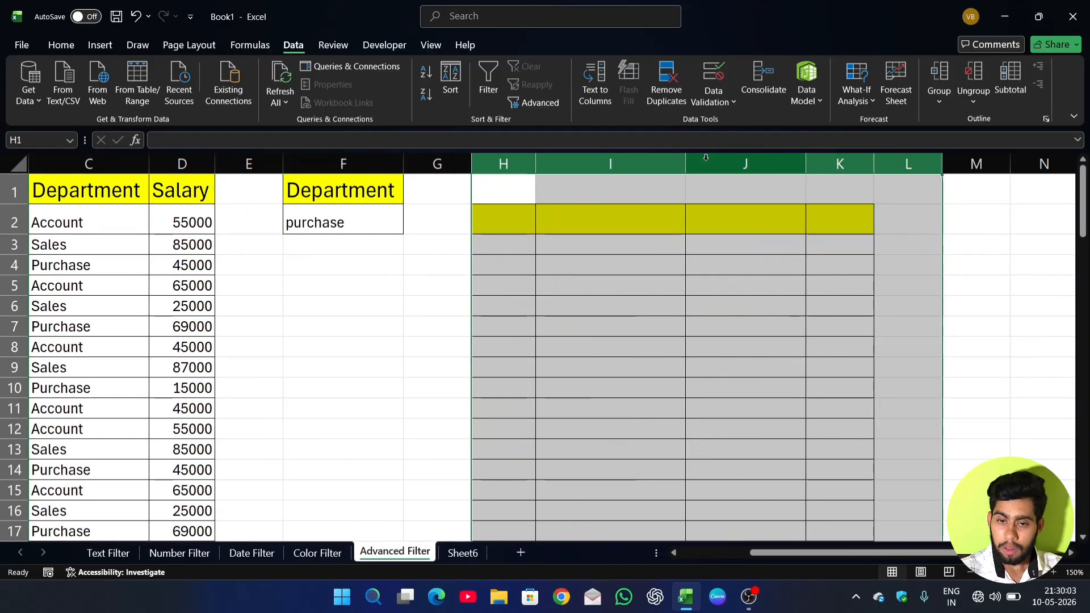
{"action": "left_click_drag", "start_coordinate": [824, 557], "coordinate": [736, 553]}
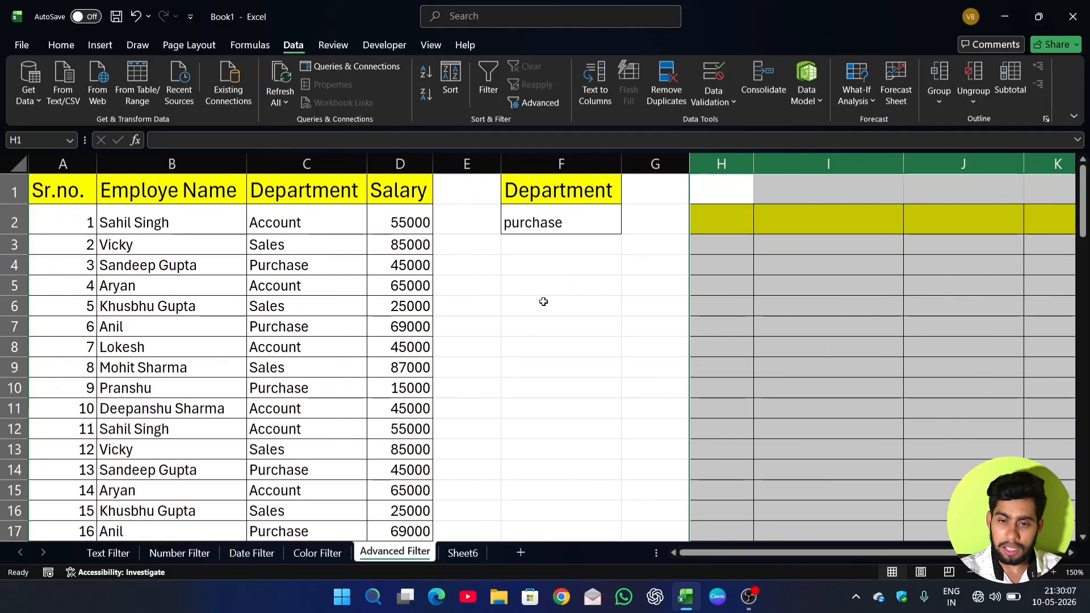
{"action": "left_click", "coordinate": [454, 554]}
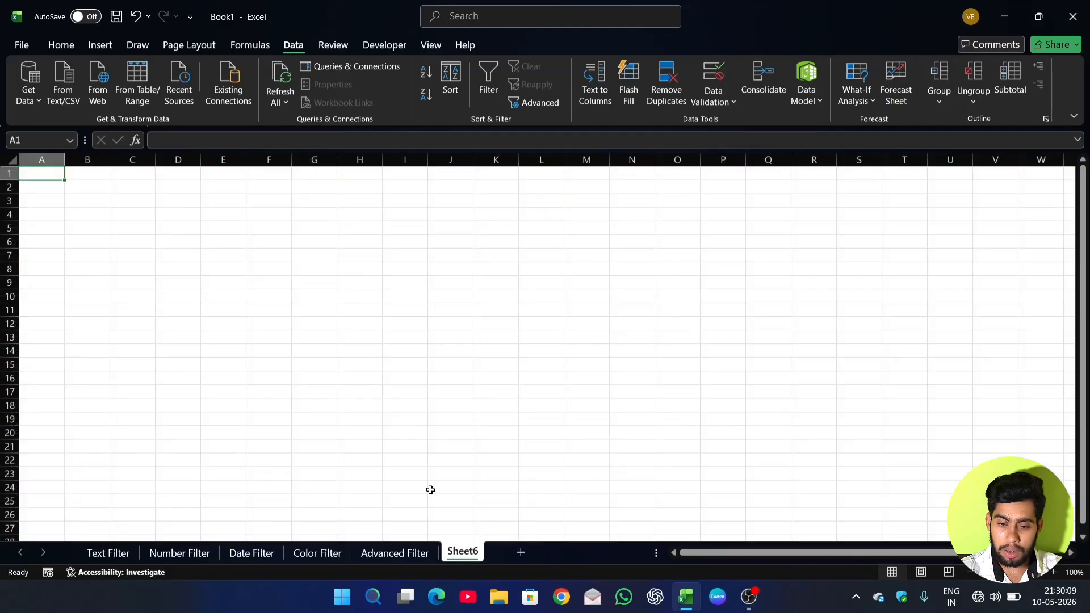
{"action": "left_click", "coordinate": [90, 195]}
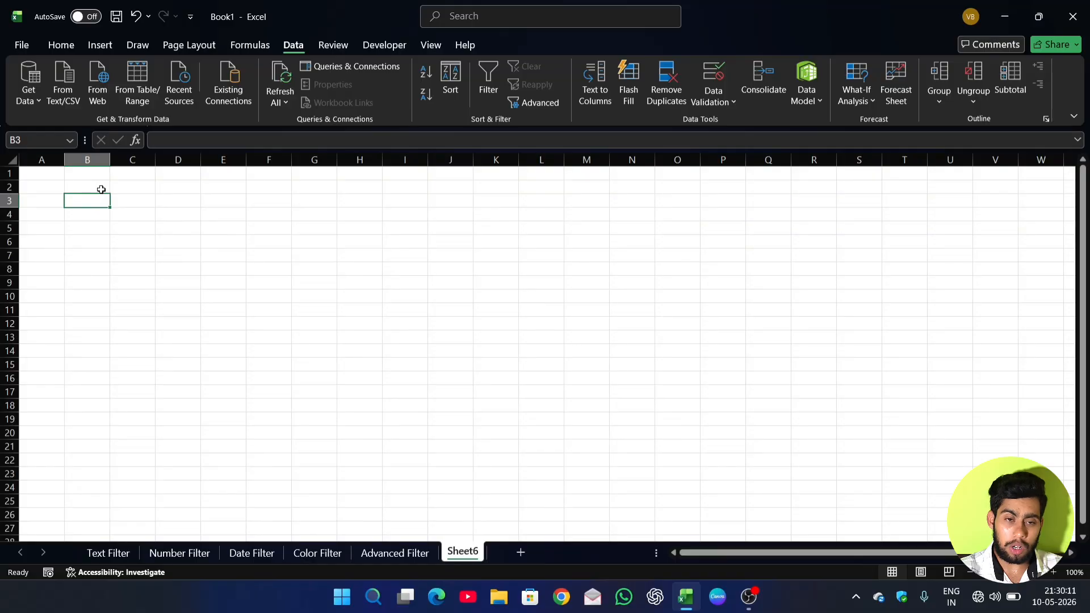
{"action": "left_click", "coordinate": [391, 552]}
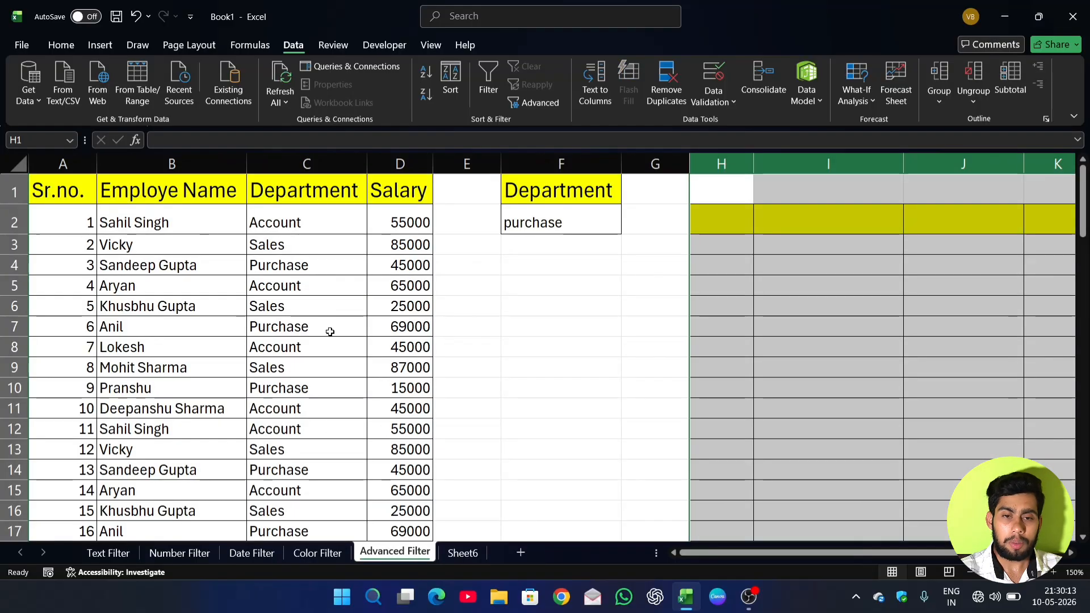
{"action": "left_click", "coordinate": [280, 265]}
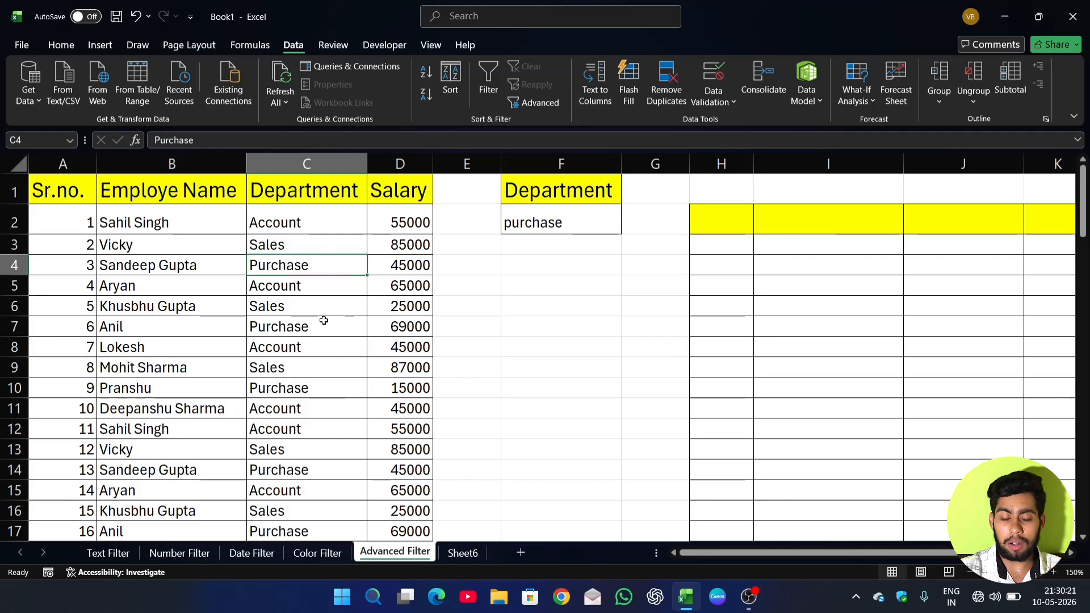
{"action": "left_click", "coordinate": [463, 551]}
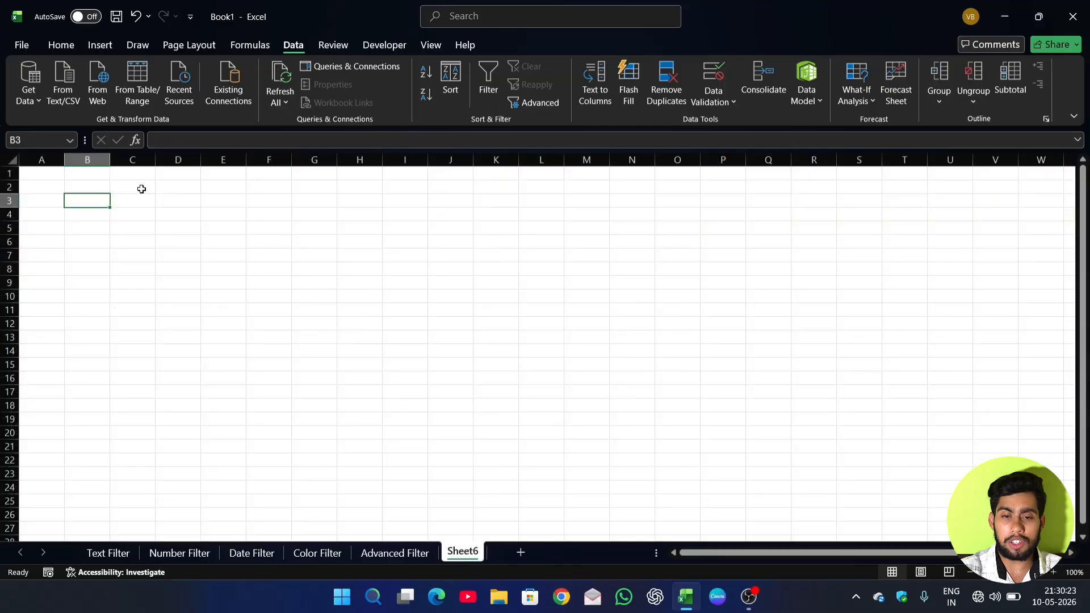
{"action": "left_click", "coordinate": [386, 555]}
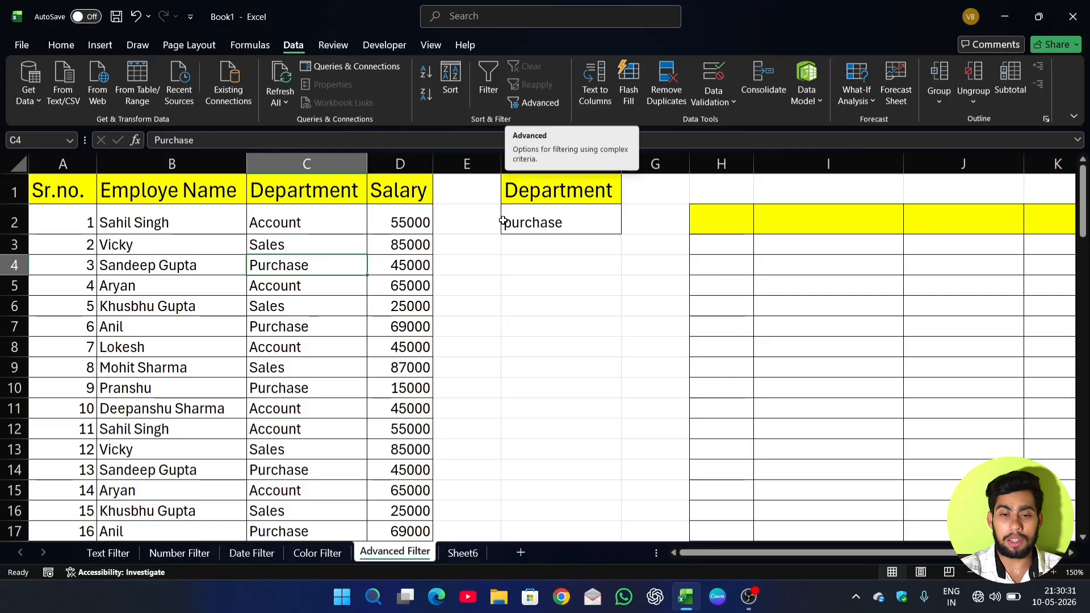
Start an Advanced Filter from Sheet6 and set it to copy the results to another location.
{"action": "left_click", "coordinate": [455, 556]}
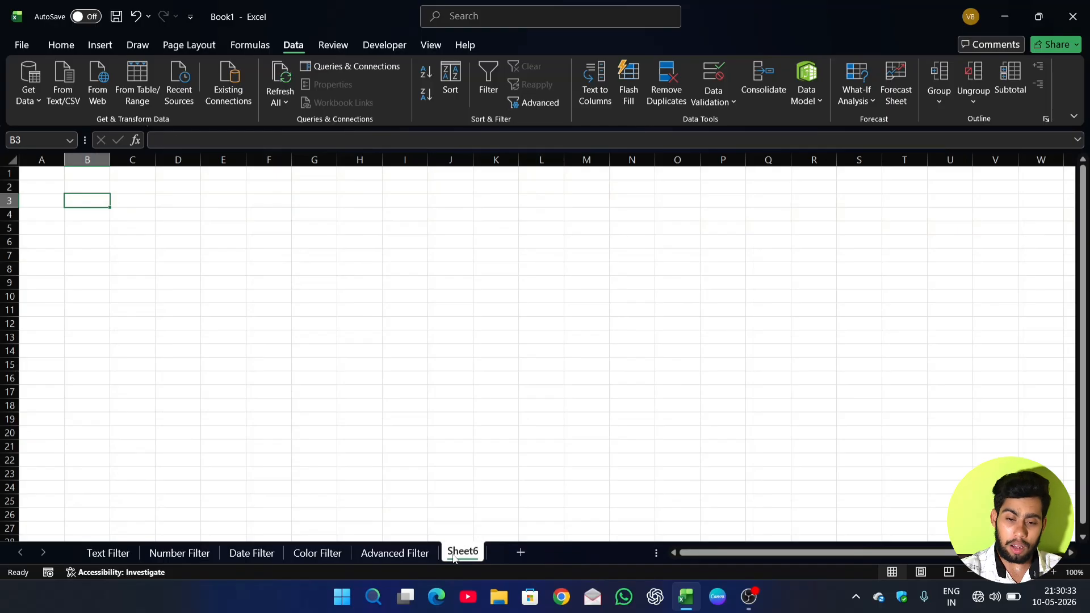
{"action": "left_click", "coordinate": [529, 109]}
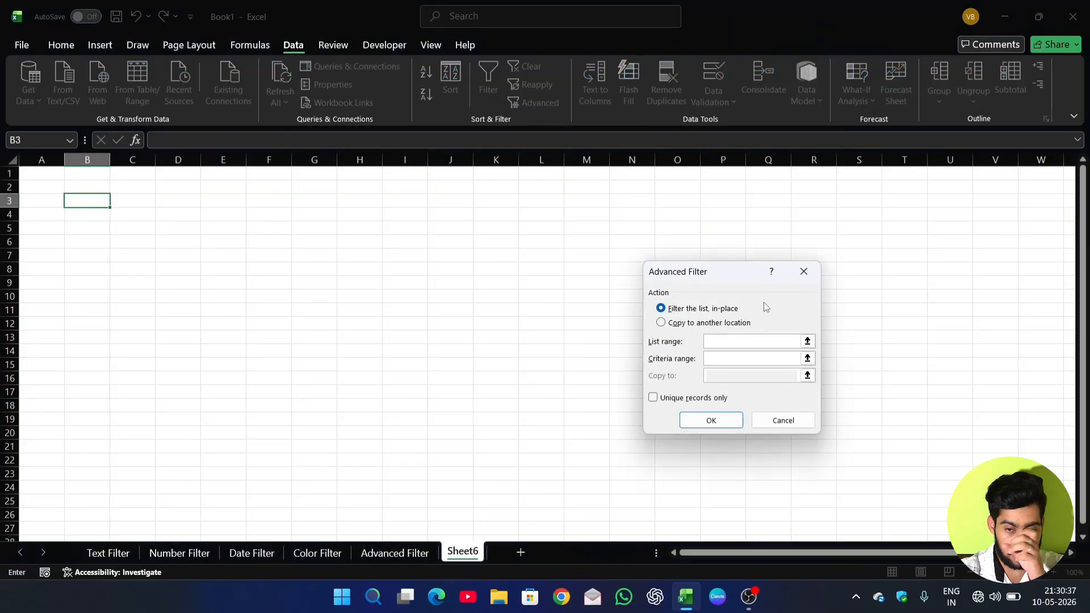
{"action": "left_click_drag", "start_coordinate": [752, 284], "coordinate": [745, 222]}
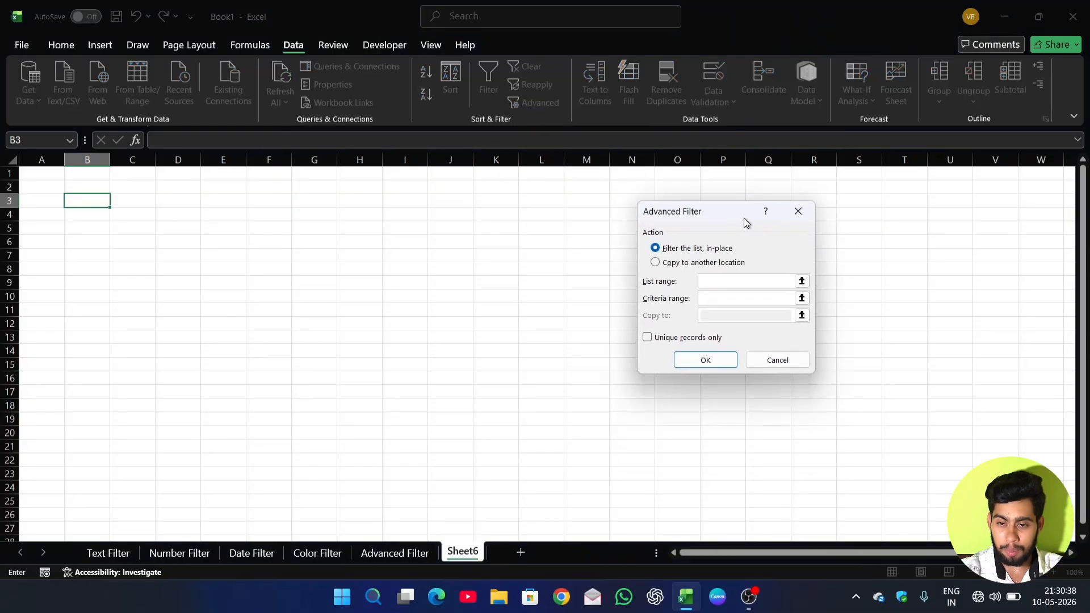
{"action": "left_click", "coordinate": [656, 263]}
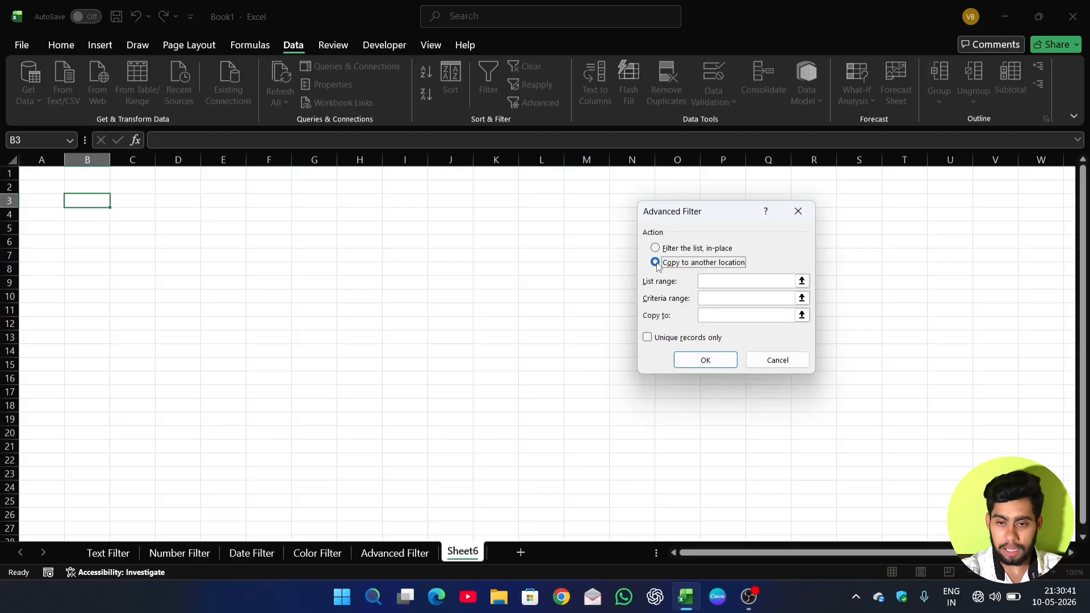
Set the Advanced Filter's list range to columns A to D of the Advanced Filter sheet.
{"action": "left_click", "coordinate": [704, 283]}
{"action": "left_click", "coordinate": [704, 283]}
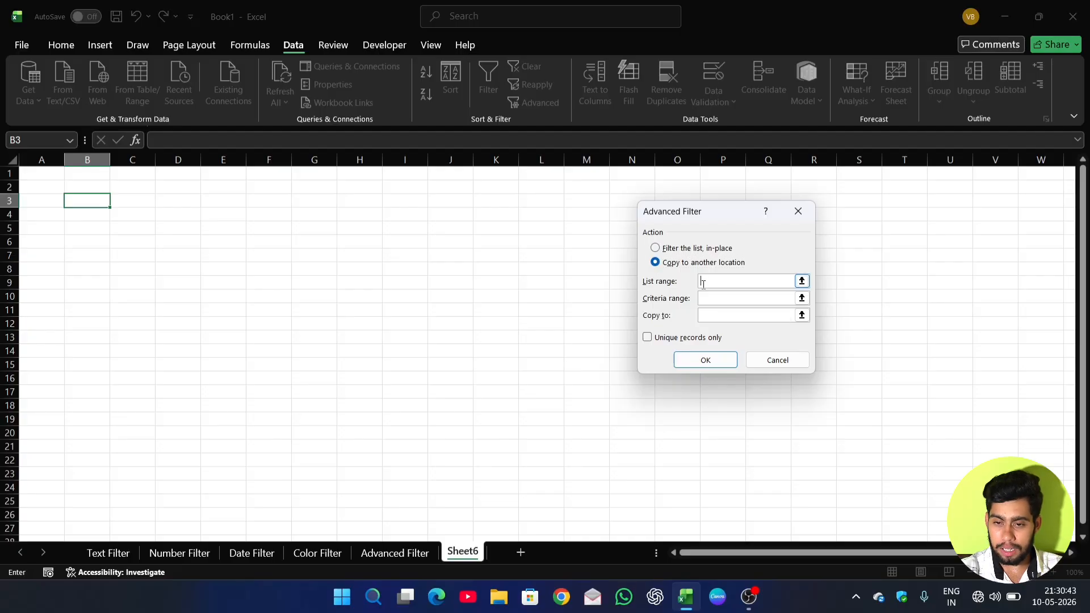
{"action": "left_click", "coordinate": [395, 552]}
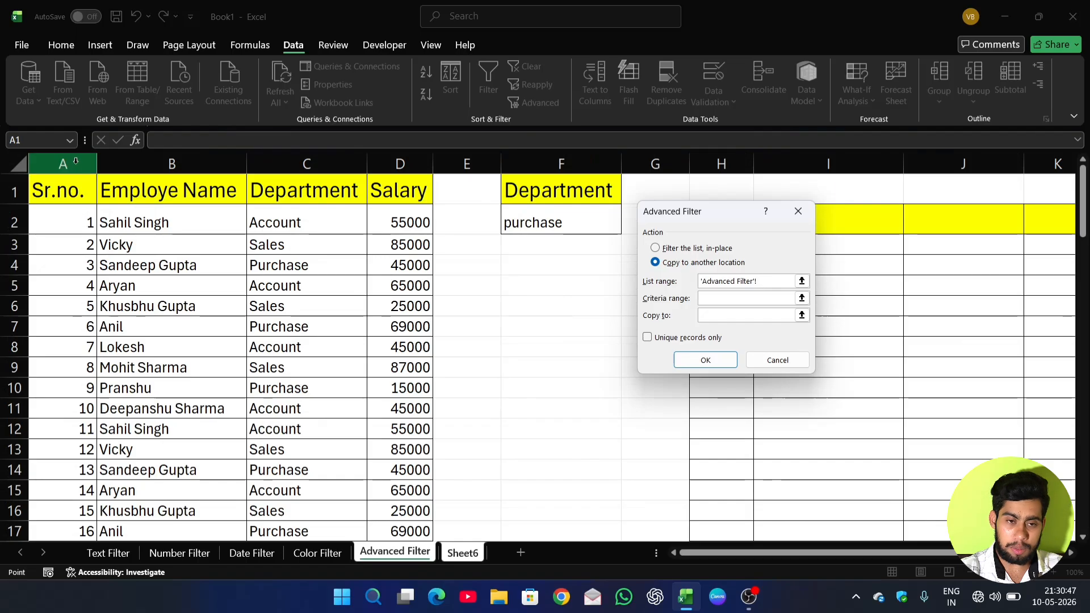
{"action": "left_click_drag", "start_coordinate": [63, 164], "coordinate": [377, 162]}
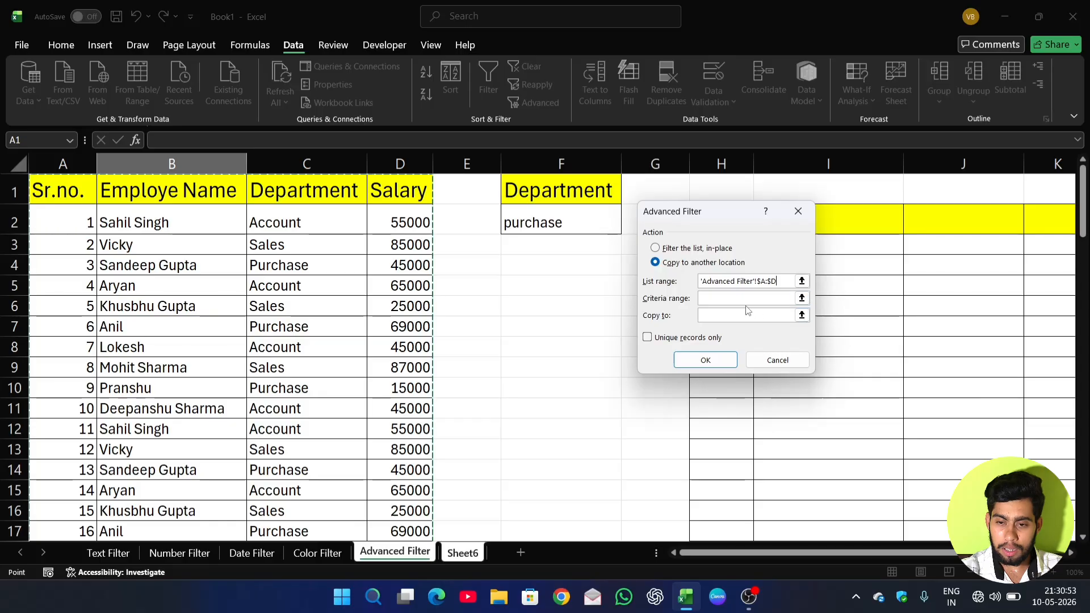
Set the criteria range to the Department criterion in F1:F2 of the Advanced Filter sheet.
{"action": "left_click", "coordinate": [738, 298]}
{"action": "key", "text": "ctrl+Page_Down"}
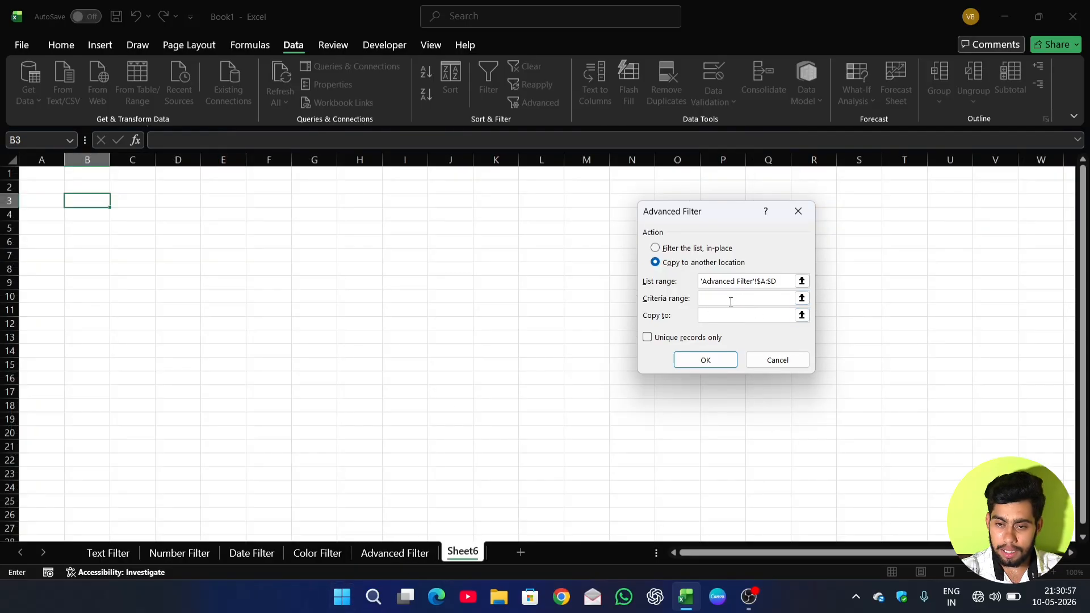
{"action": "left_click", "coordinate": [397, 552]}
{"action": "left_click_drag", "start_coordinate": [564, 189], "coordinate": [562, 222]}
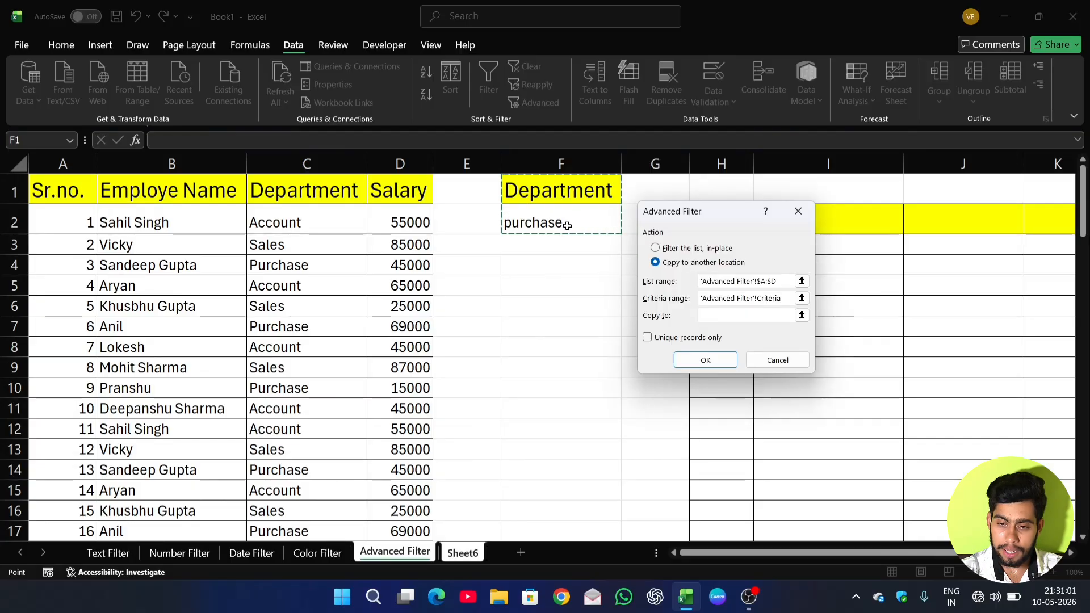
Set the copy destination to cell B3 on Sheet6 and run the Advanced Filter.
{"action": "left_click", "coordinate": [721, 316]}
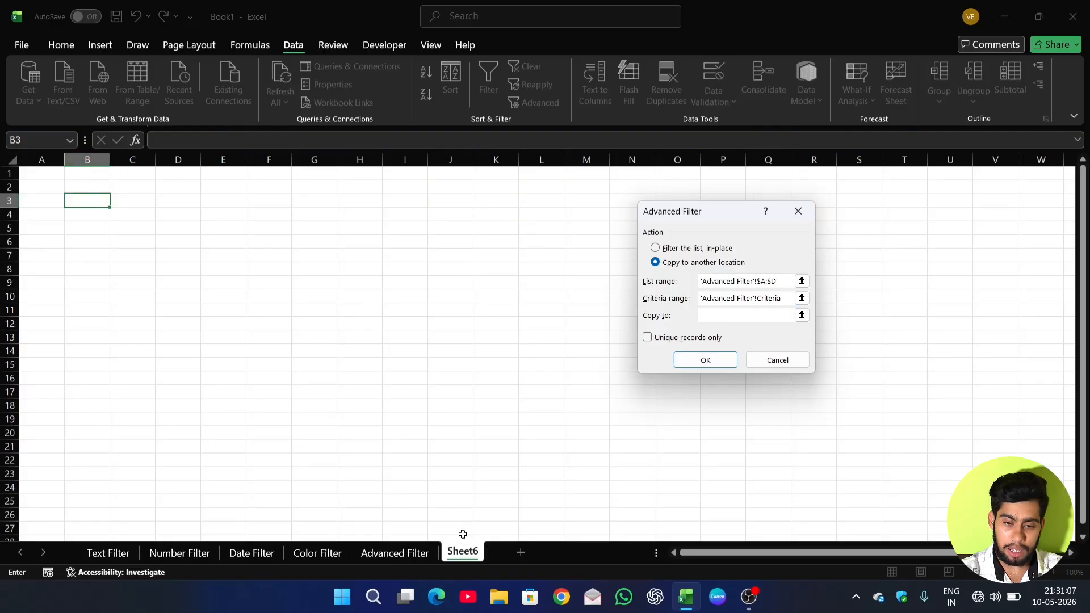
{"action": "left_click", "coordinate": [84, 203]}
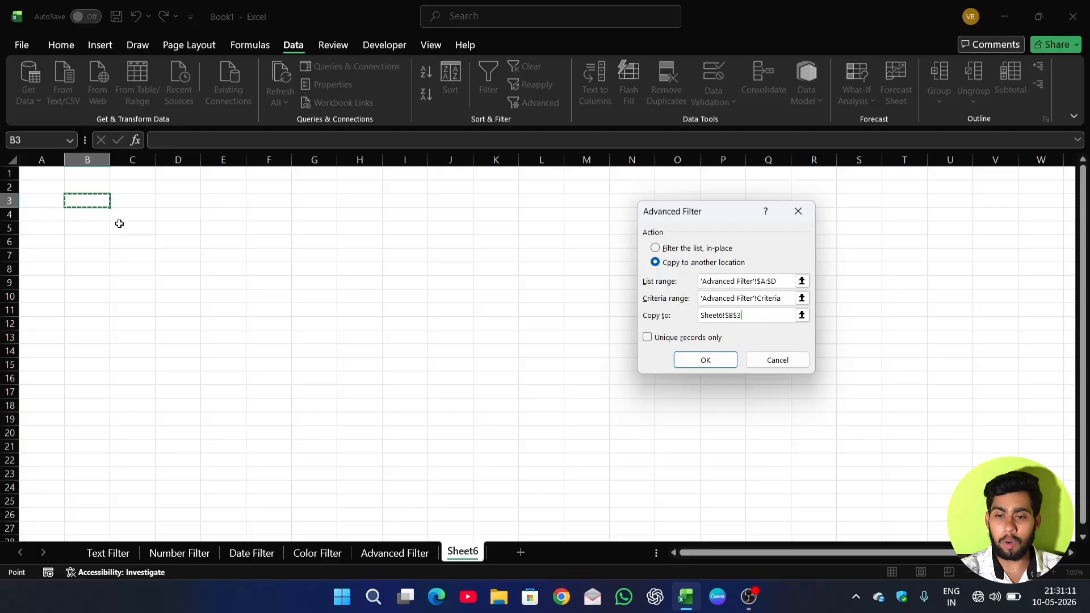
{"action": "left_click", "coordinate": [703, 360]}
Autofit columns B and C of the extracted table on Sheet6 to their contents.
{"action": "double_click", "coordinate": [108, 160]}
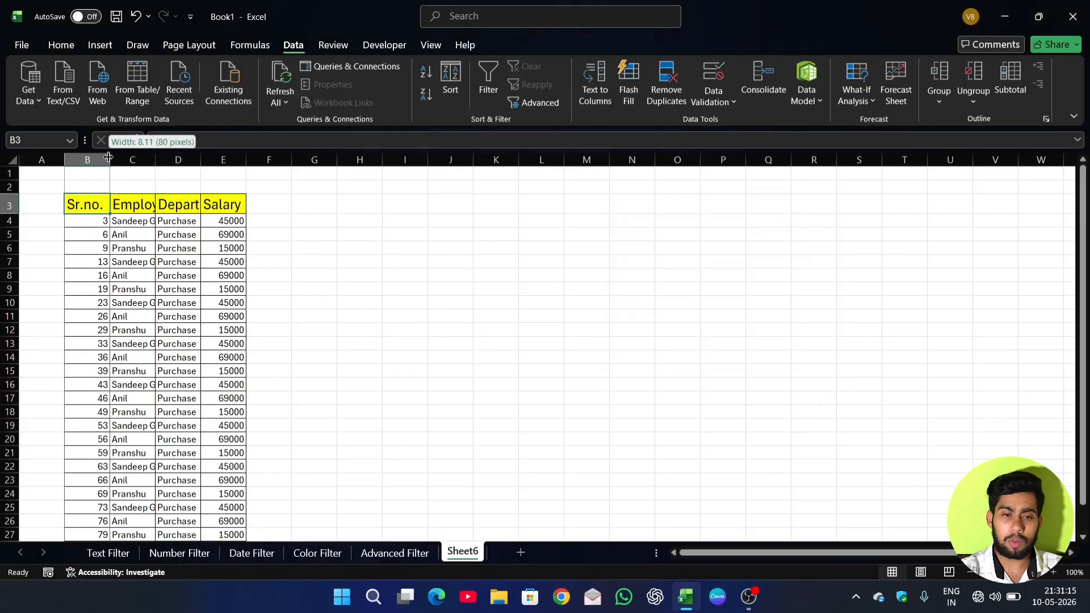
{"action": "double_click", "coordinate": [152, 161]}
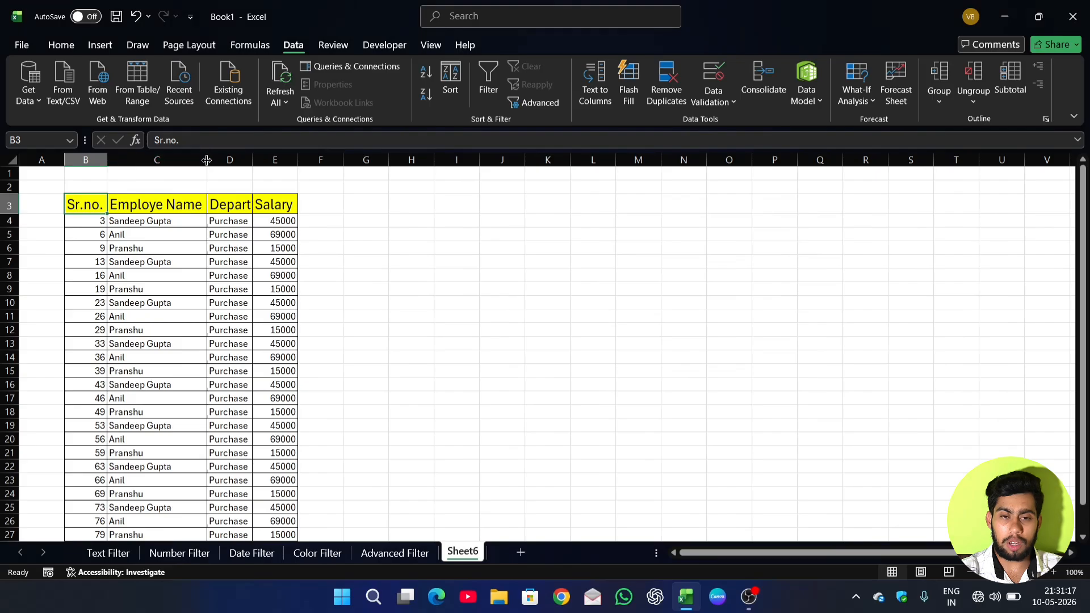